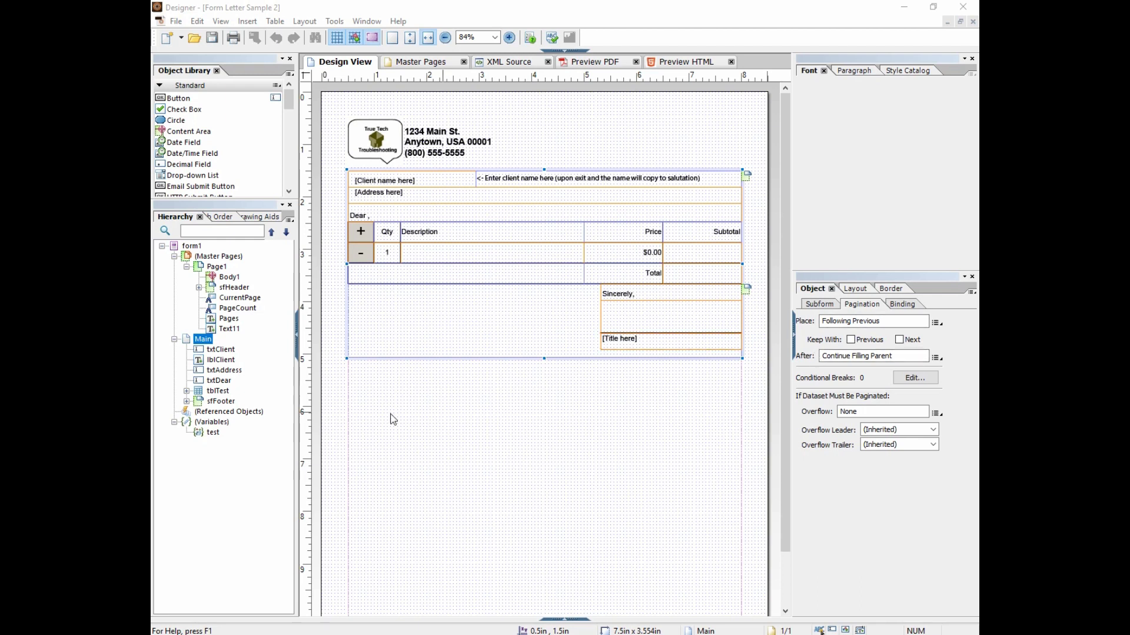
- Inspect the pagination settings of Main, tblTest, txtClient and sfFooter
click(204, 341)
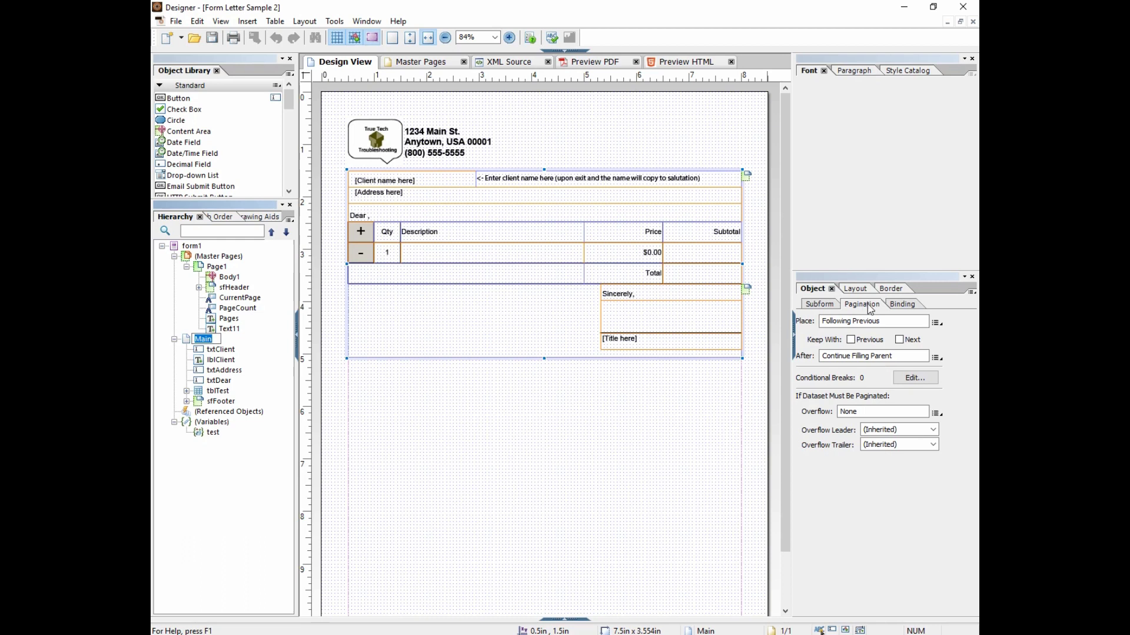
click(217, 391)
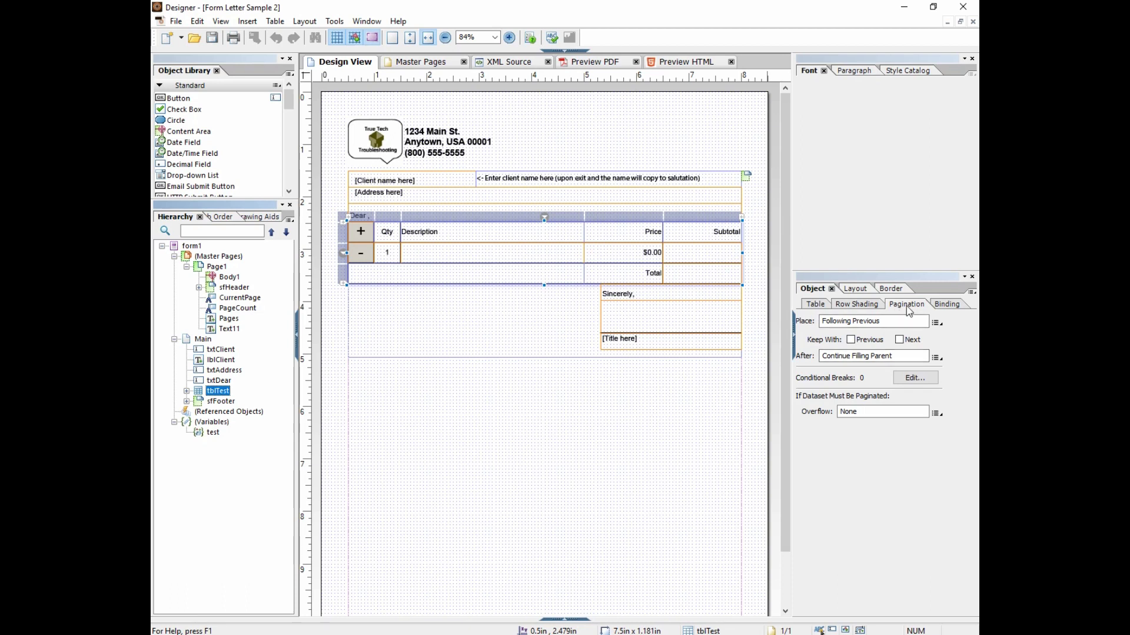
click(209, 351)
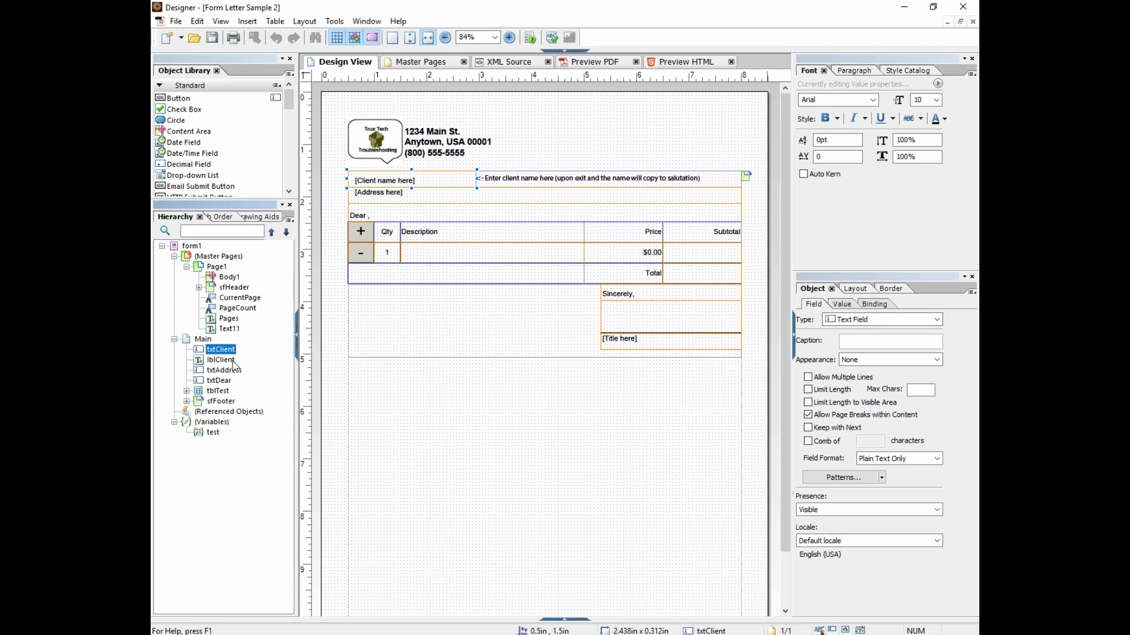
click(202, 341)
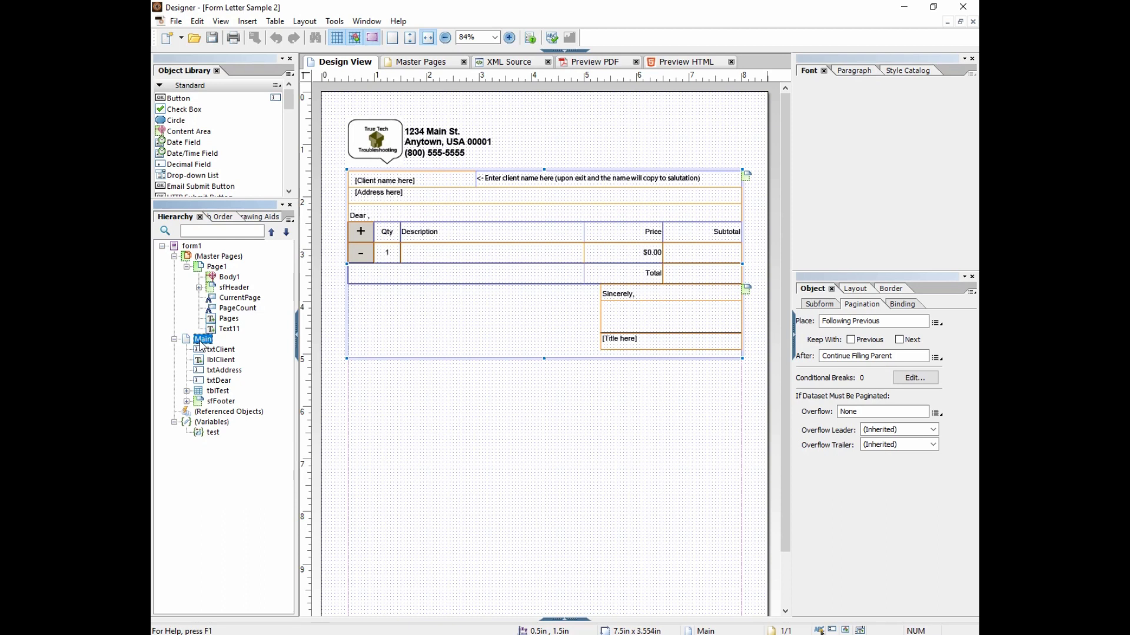
click(220, 403)
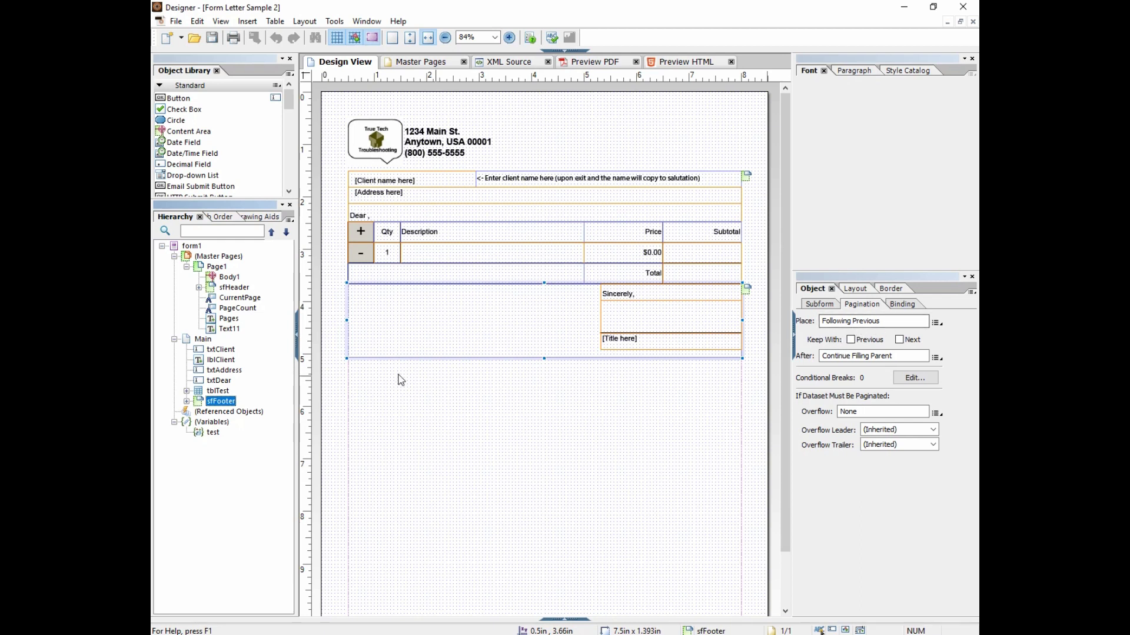
click(217, 391)
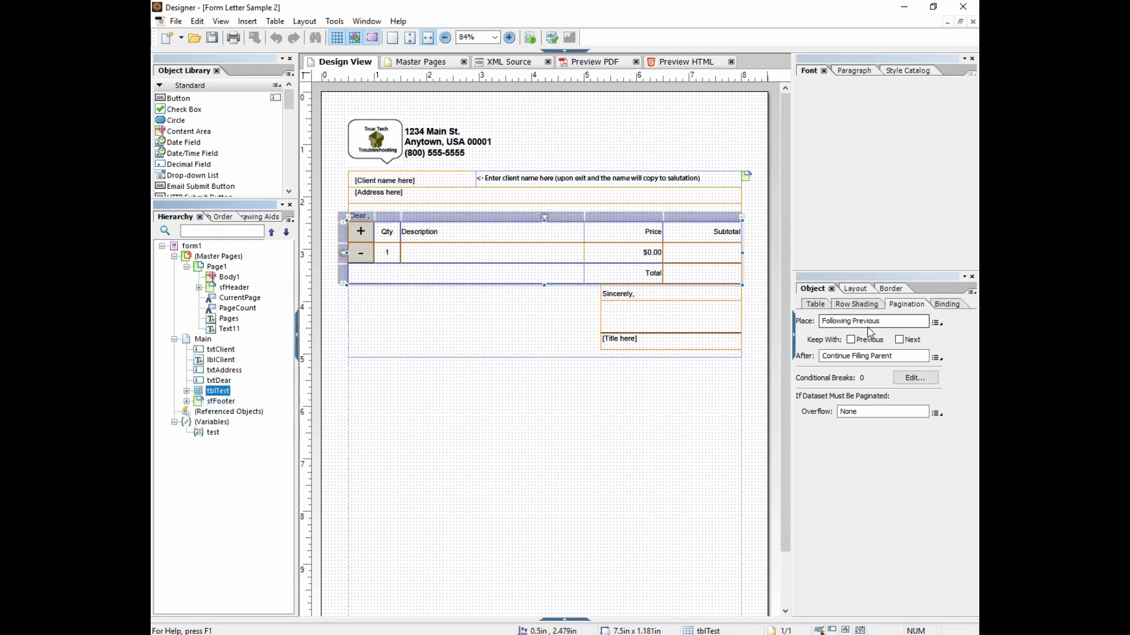
click(208, 340)
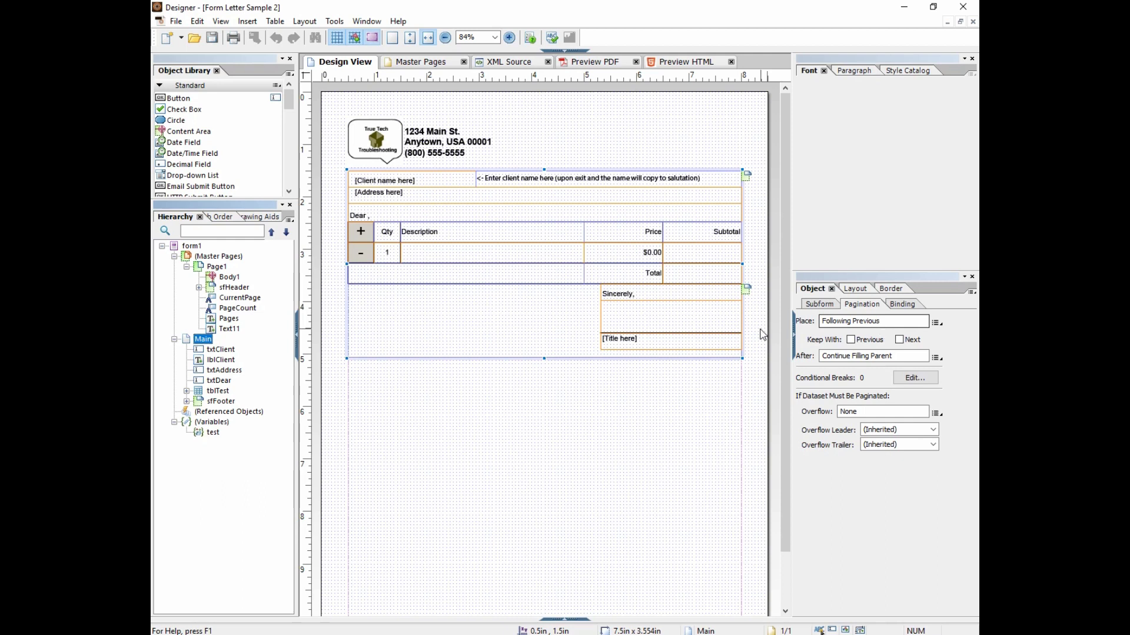
- Add a new page subform after Main, named Page, placed Following Previous
click(175, 339)
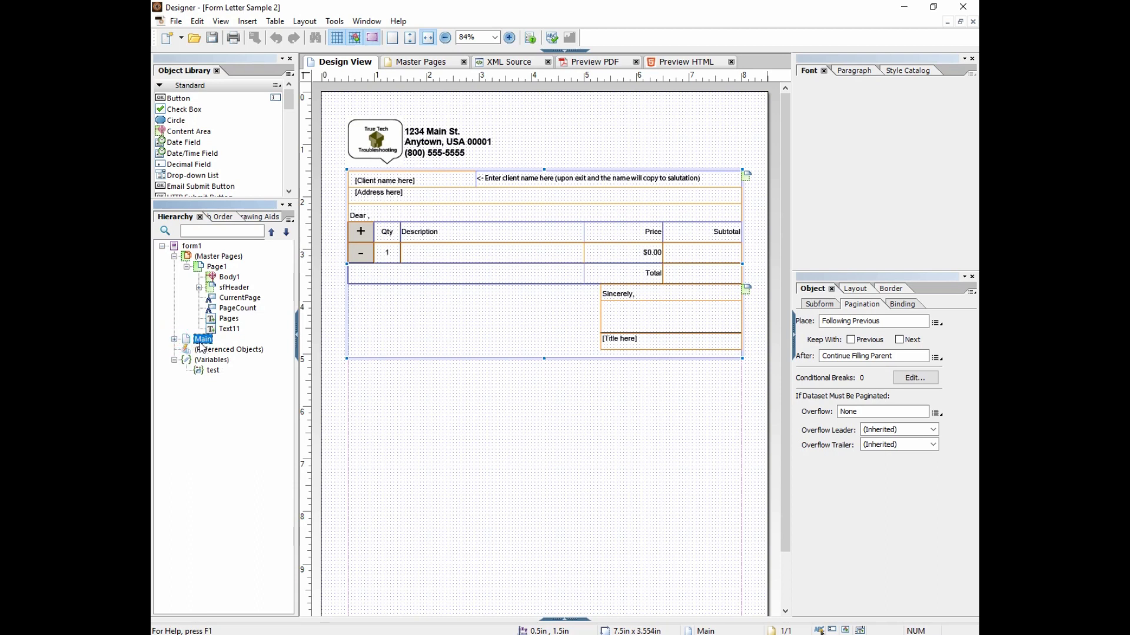
right_click(201, 340)
click(259, 613)
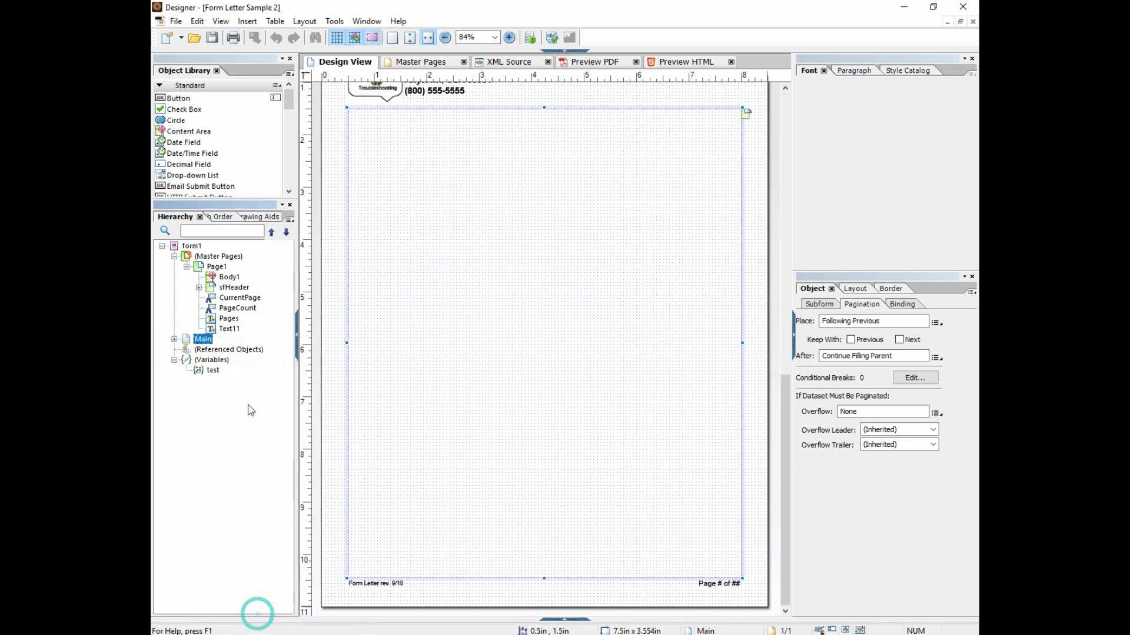
click(210, 351)
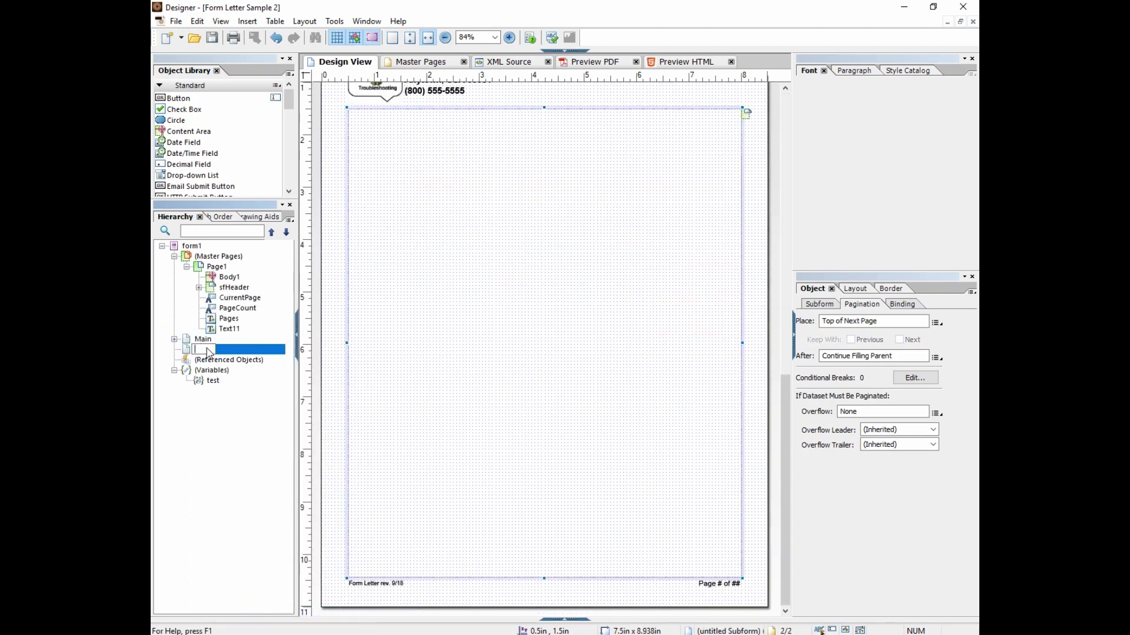
text(Page)
key(Return)
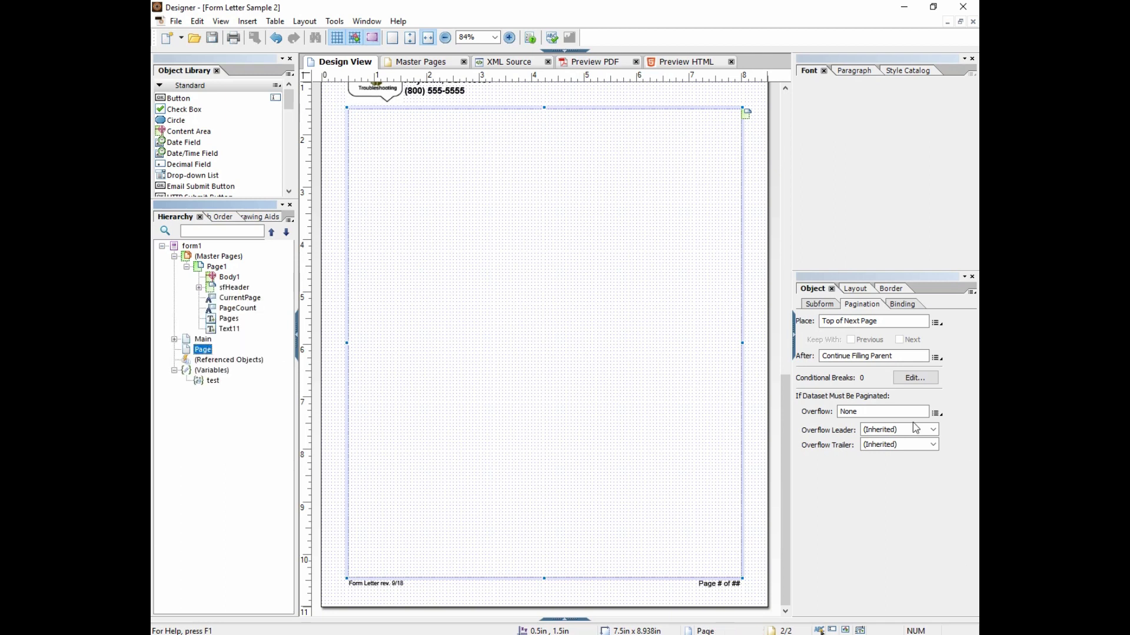
click(937, 322)
click(893, 340)
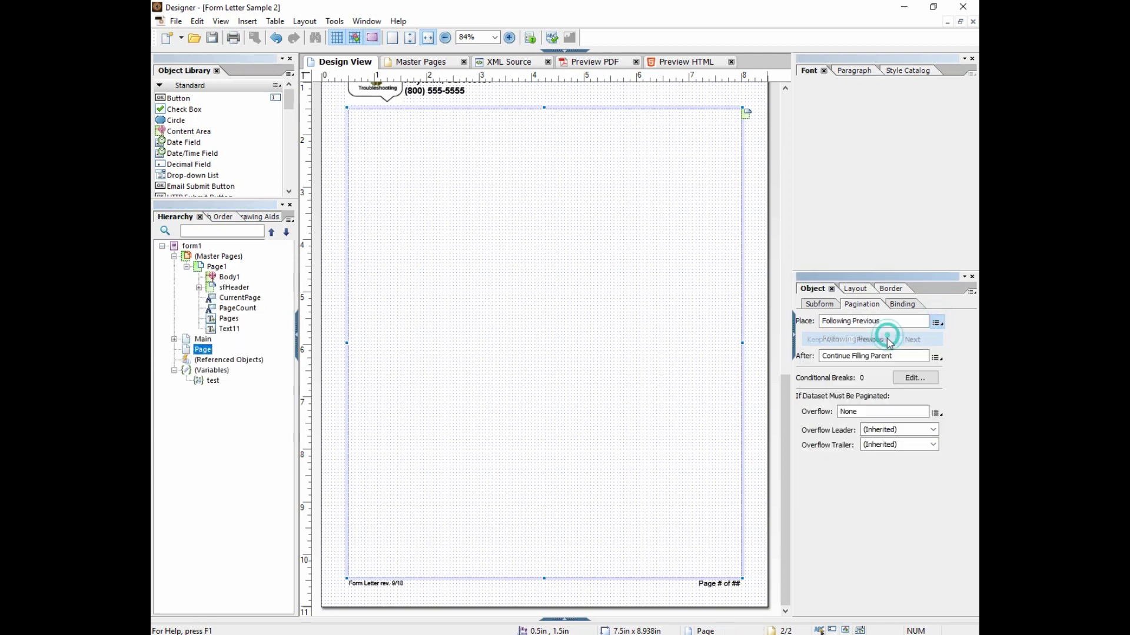
- Review the Main subform, the Body1 content area and the new page subform
click(202, 340)
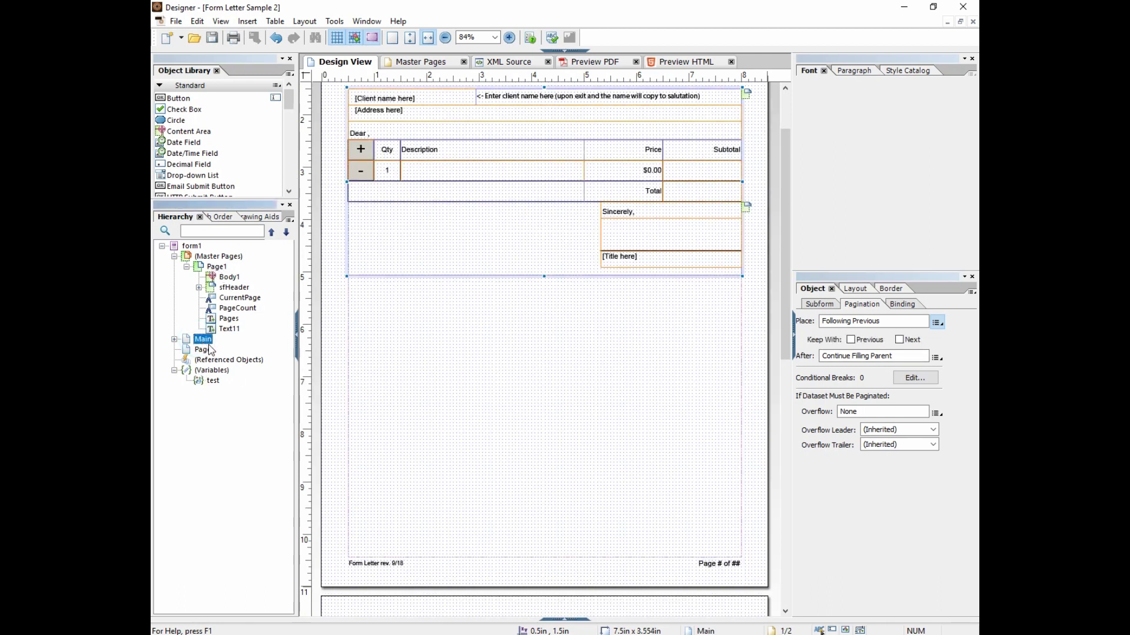
click(230, 277)
click(203, 351)
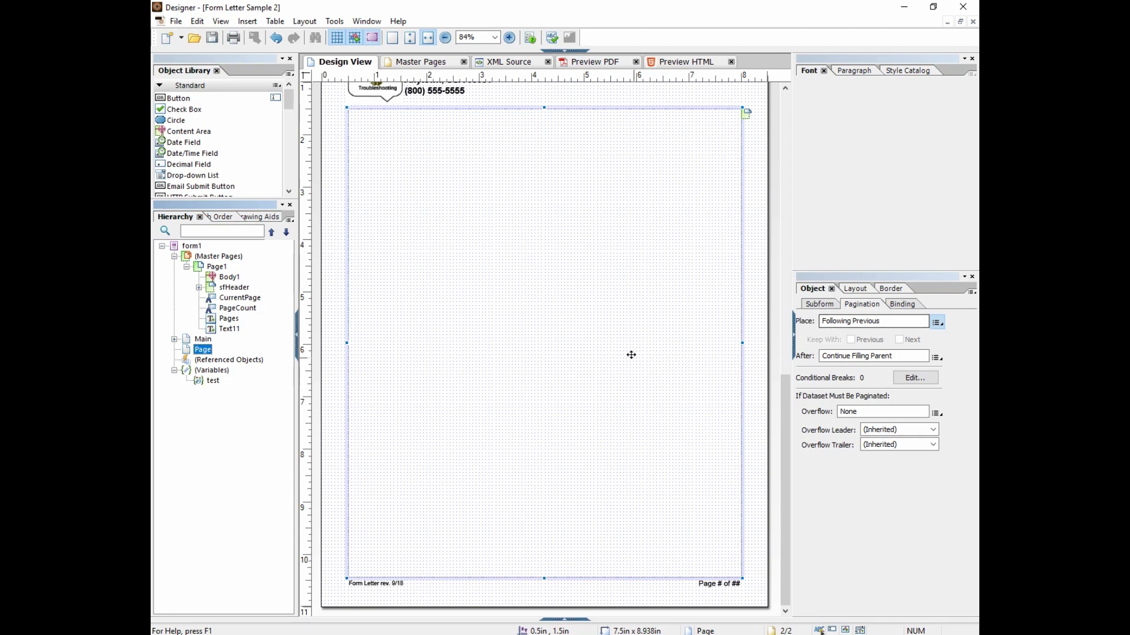
click(201, 341)
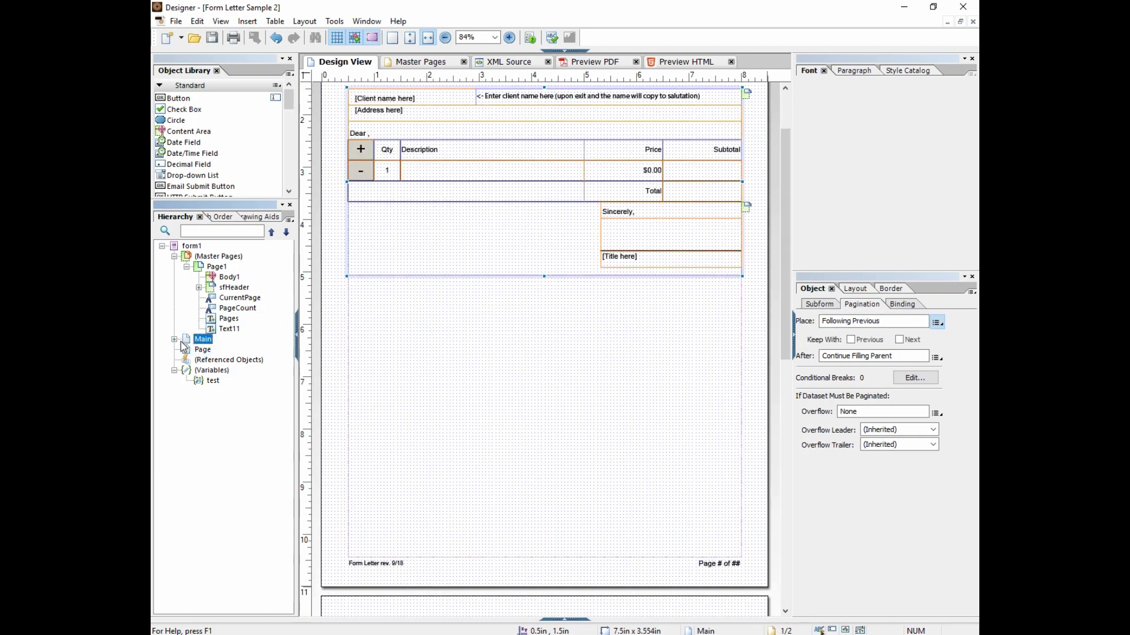
click(175, 339)
click(217, 402)
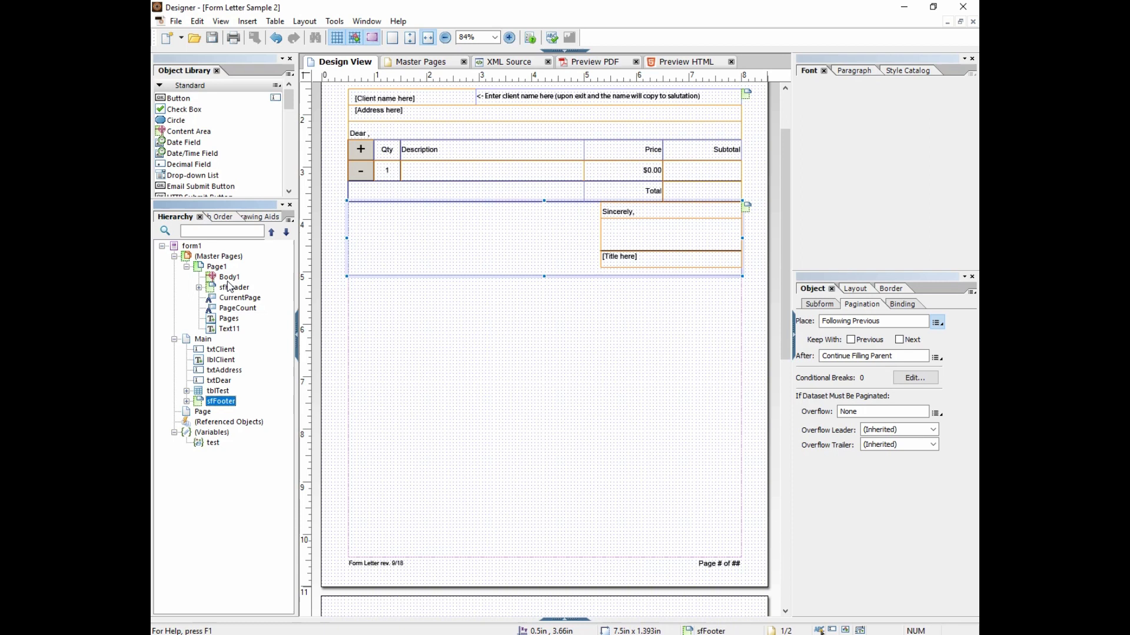
- Rename the new page subform to Page2
click(206, 414)
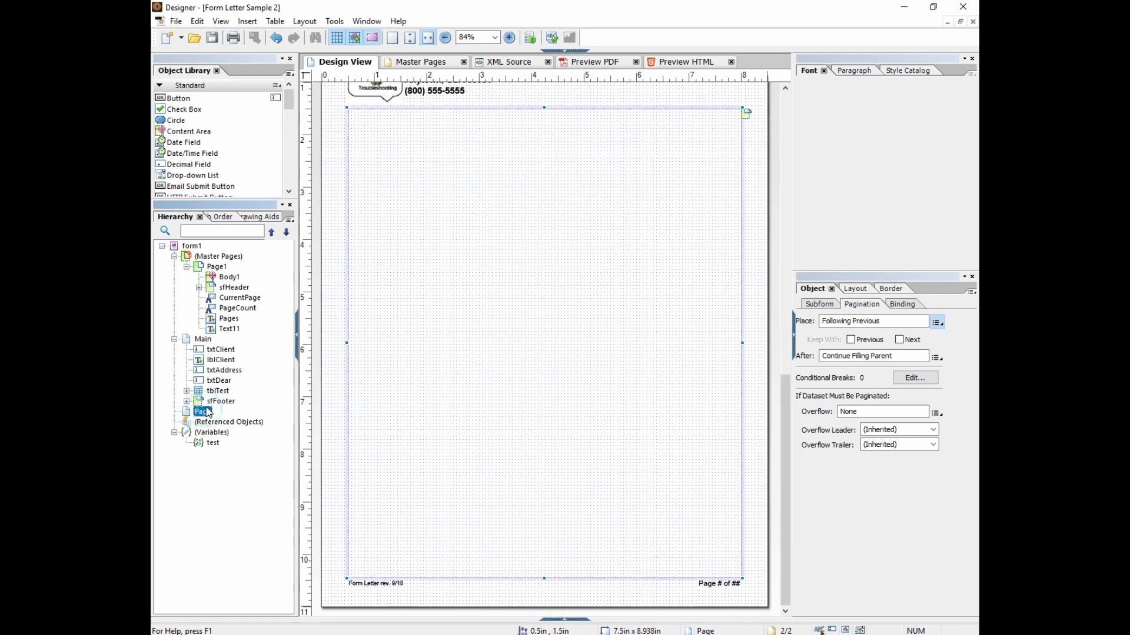
click(207, 413)
click(235, 423)
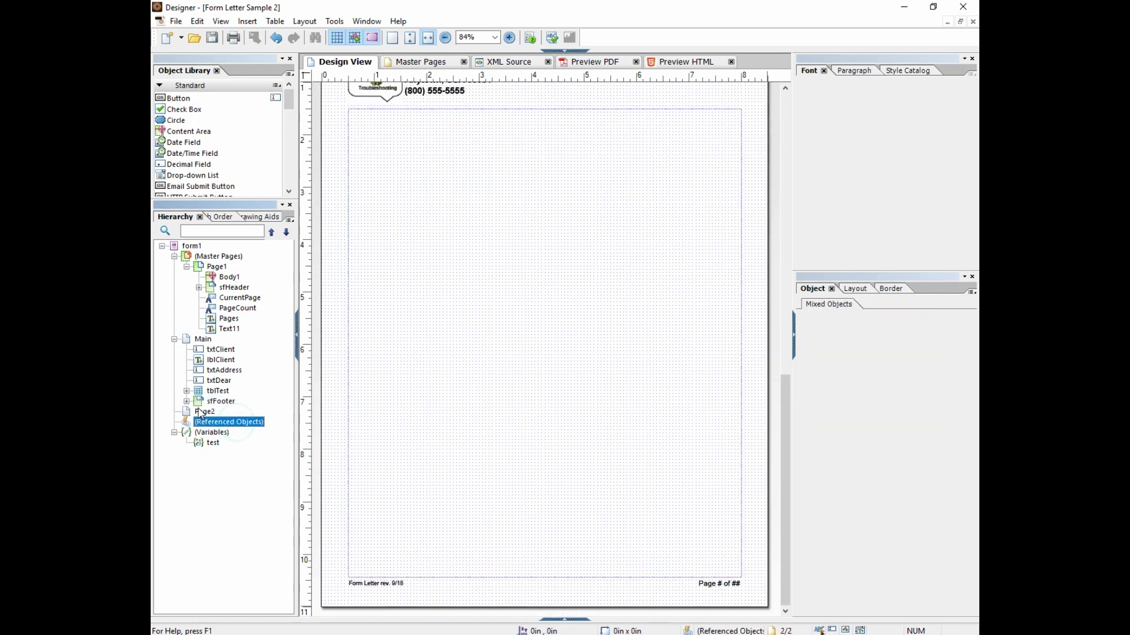
click(203, 412)
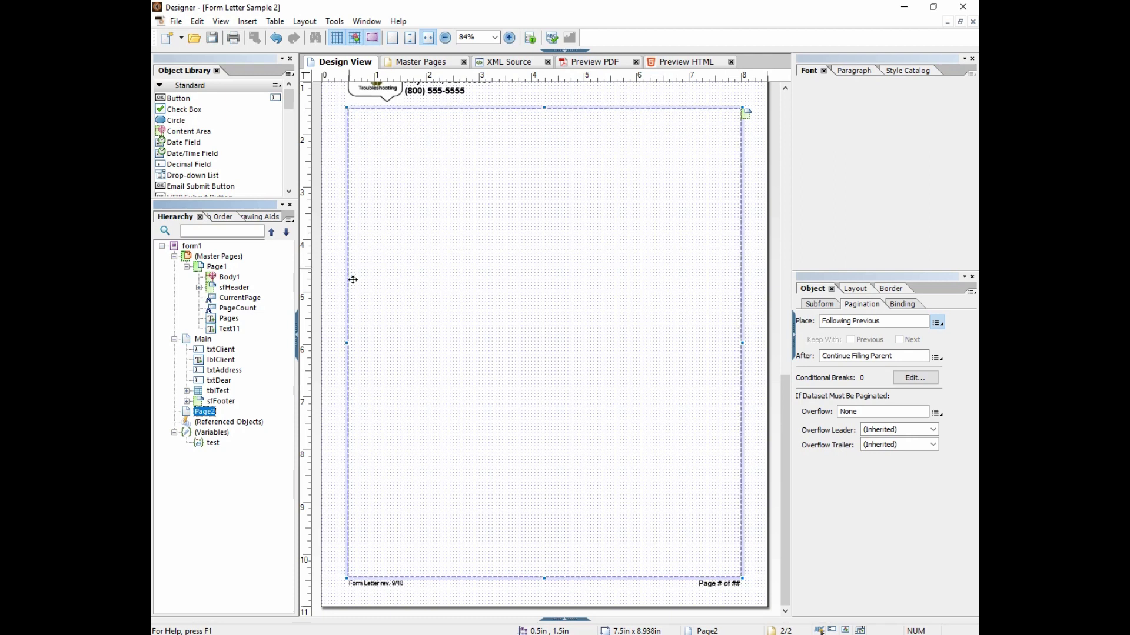
- Add a new master page after Page1 and name it Page2
click(217, 267)
right_click(217, 269)
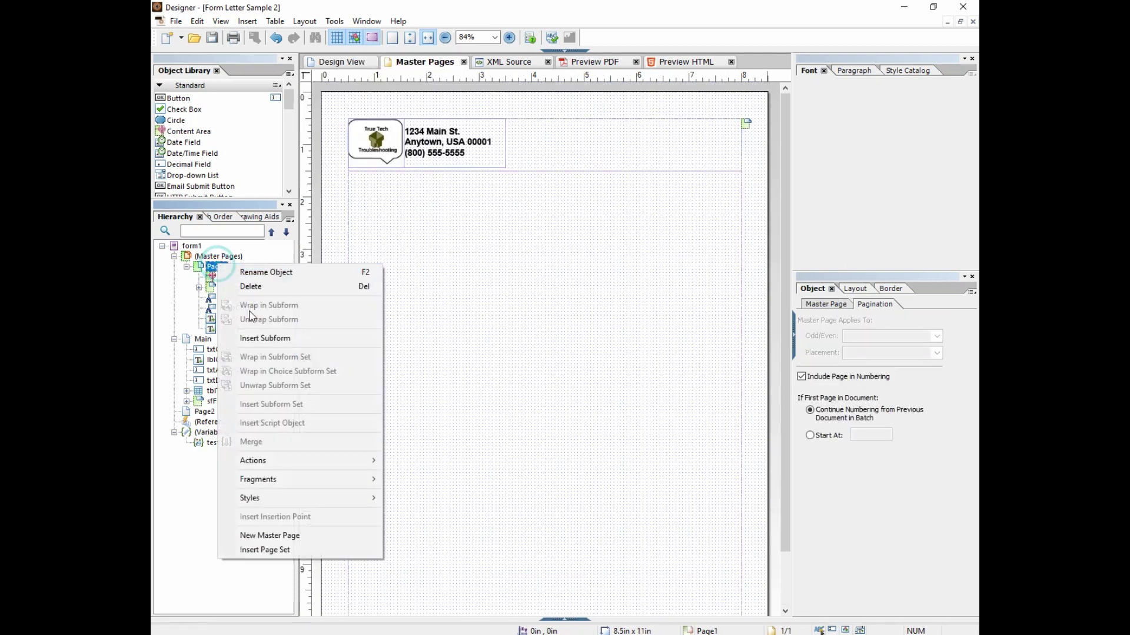
click(291, 535)
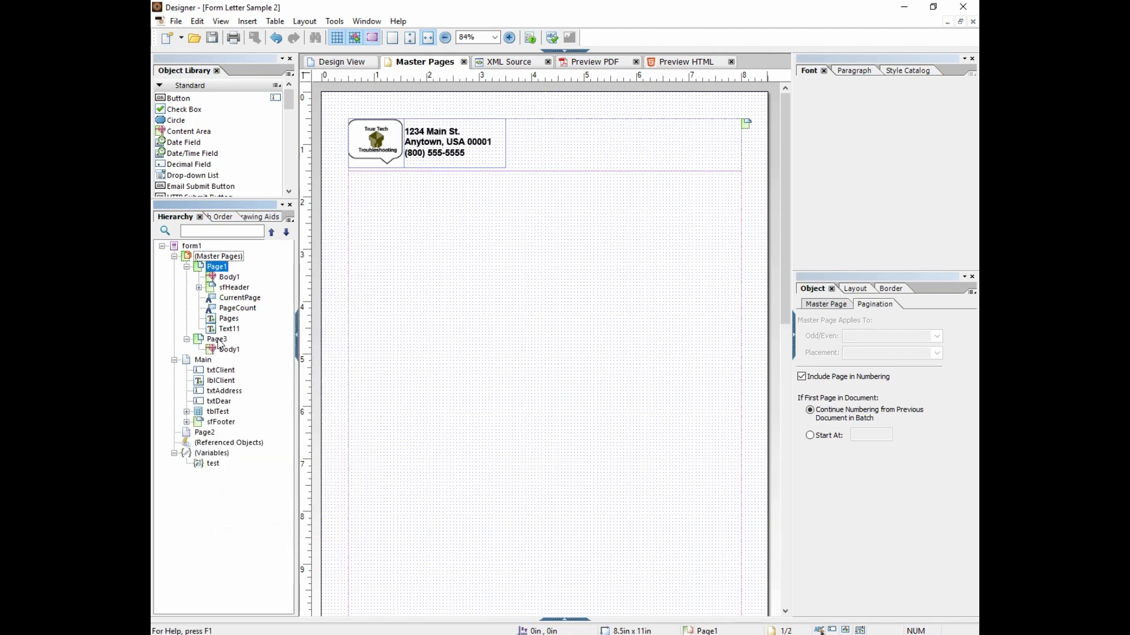
click(217, 340)
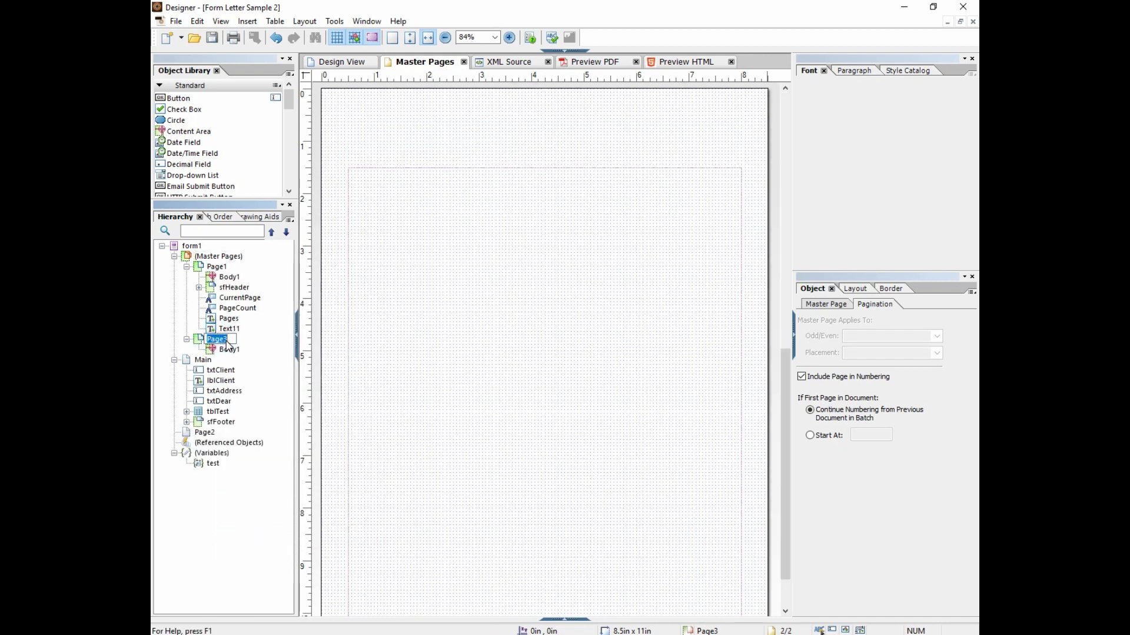
click(224, 340)
text(Page2)
click(206, 433)
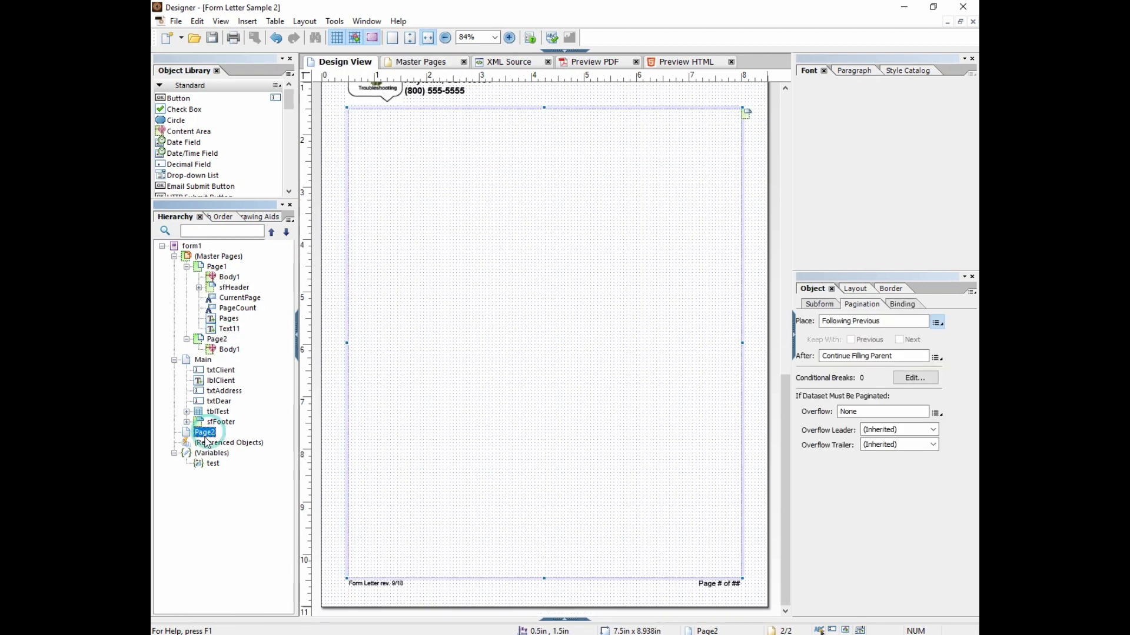
- Rename subform Page2 to Main2 and the new master page's Body1 to Body2
click(208, 437)
text(Main2)
key(Return)
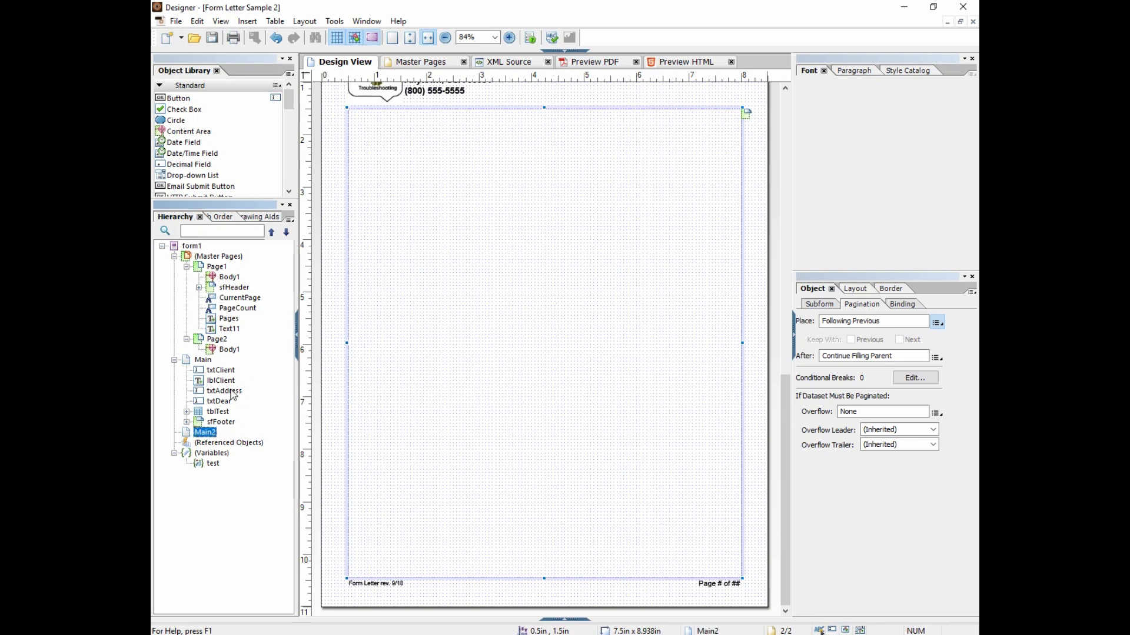
click(227, 351)
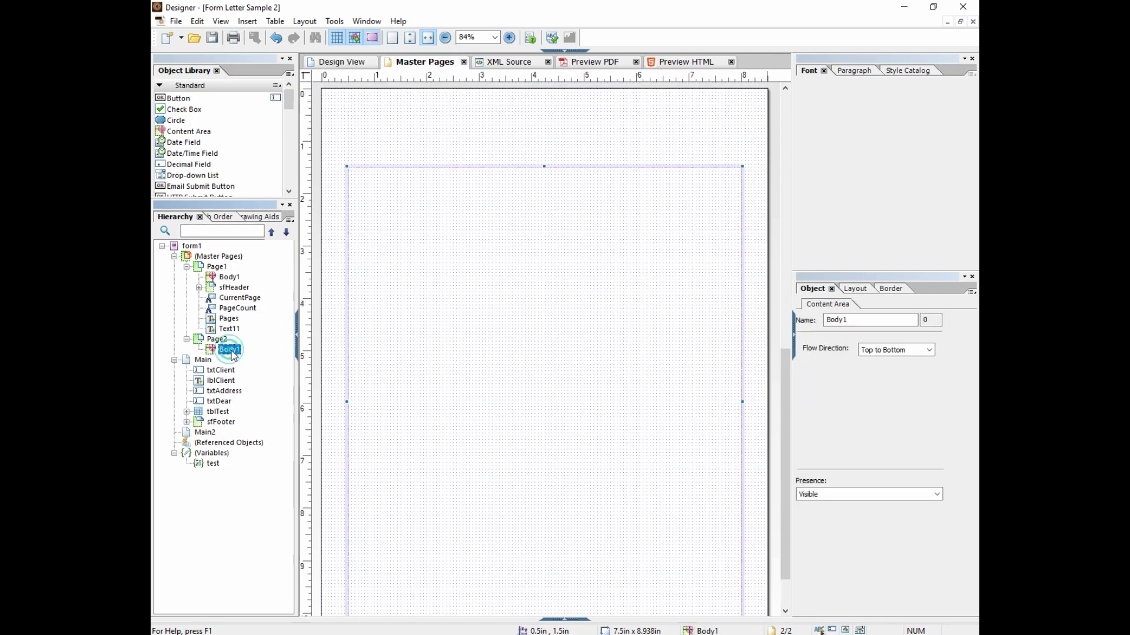
click(239, 351)
click(241, 353)
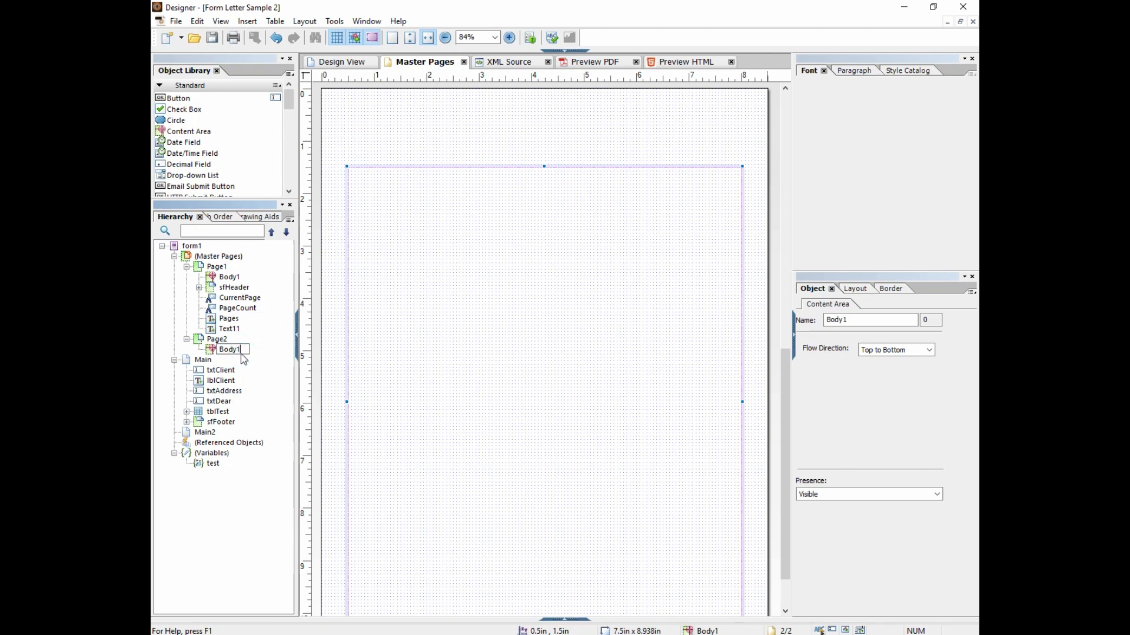
text(2)
- Stretch Body2 up to 0.5in from the top so it measures 7.5in × 9.938in
click(218, 340)
click(228, 349)
drag(782, 390, 784, 126)
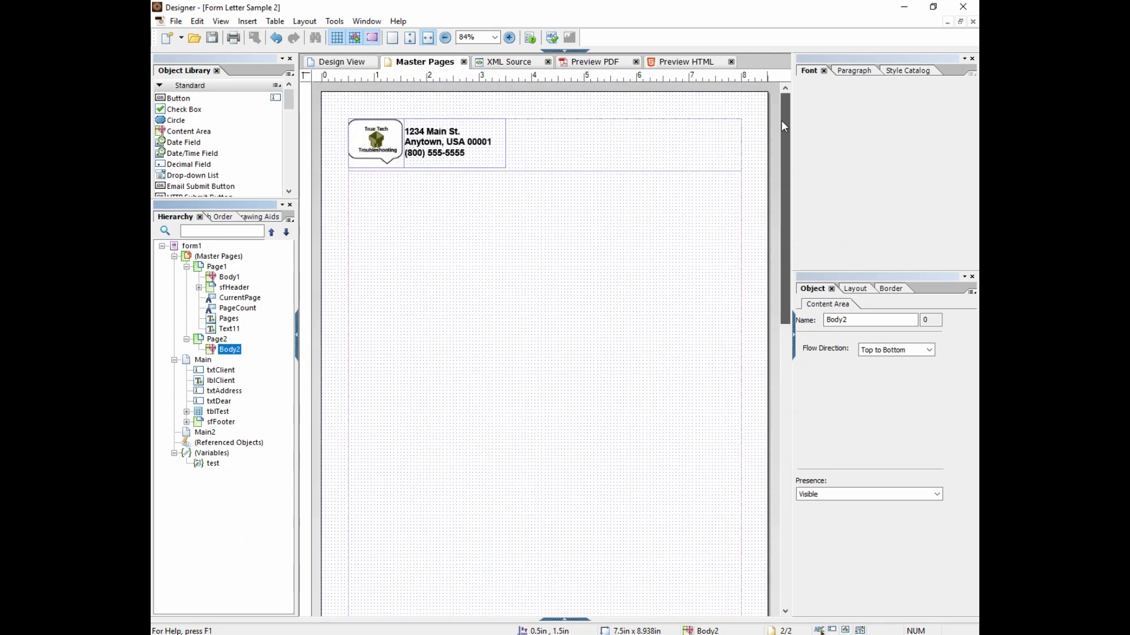
click(347, 203)
click(565, 123)
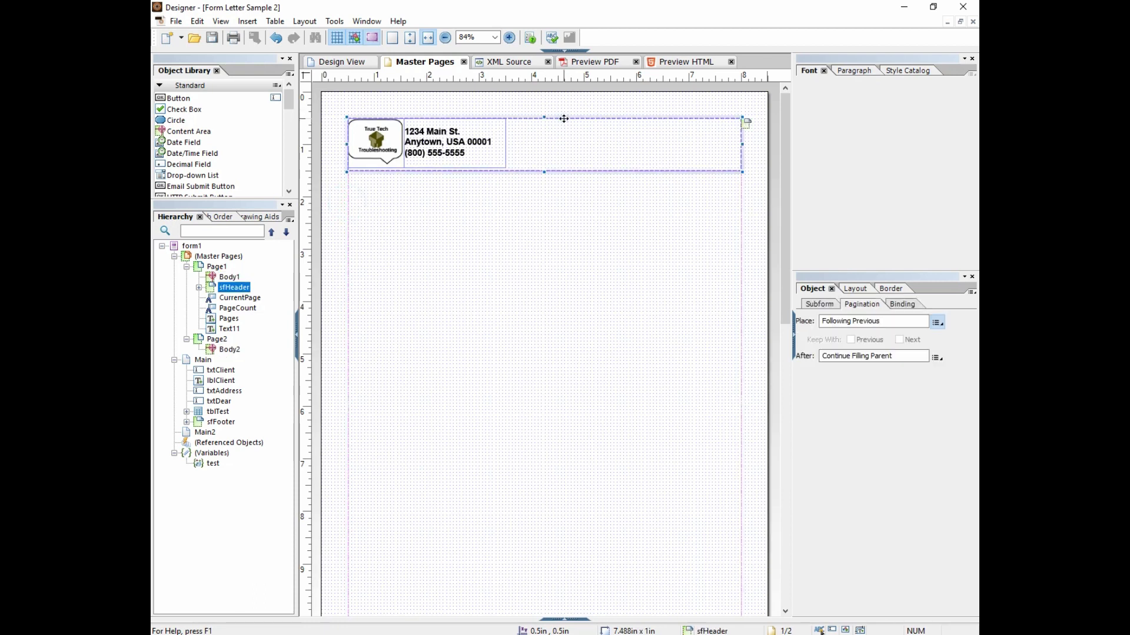
drag(790, 290, 781, 446)
click(550, 346)
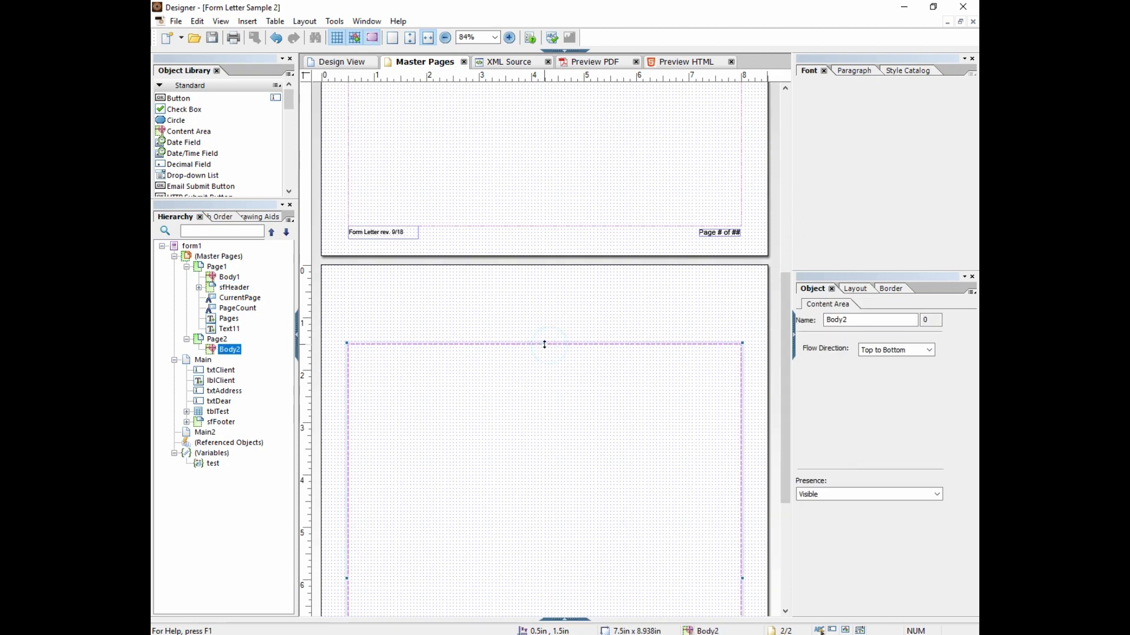
drag(544, 343, 541, 290)
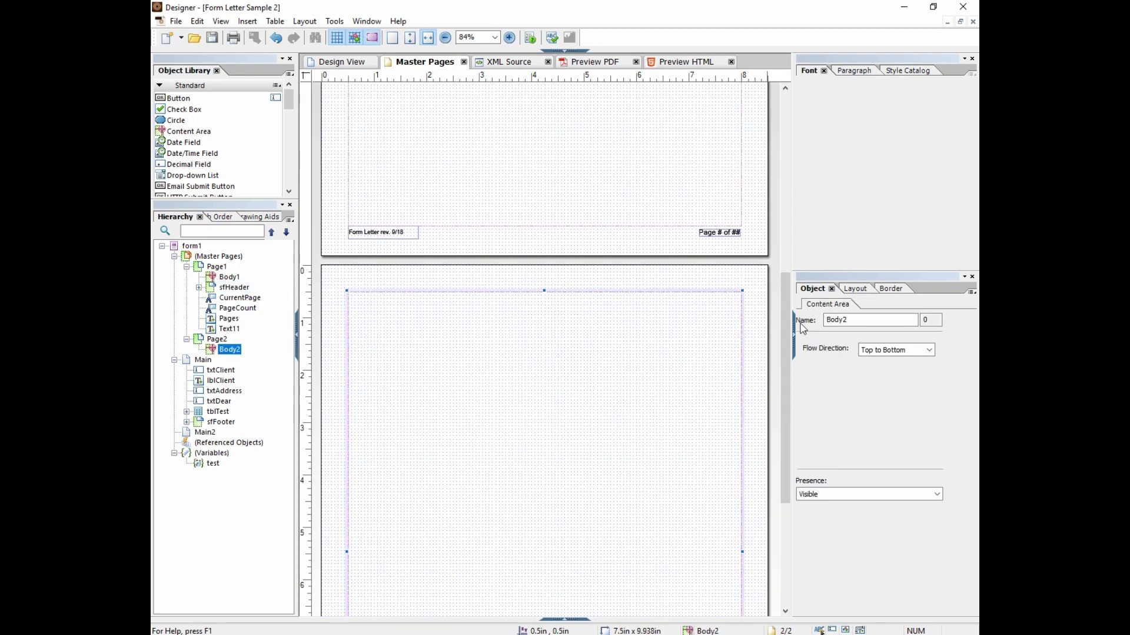
mouse_move(786, 316)
mouse_down()
mouse_move(785, 447)
mouse_move(782, 313)
mouse_up()
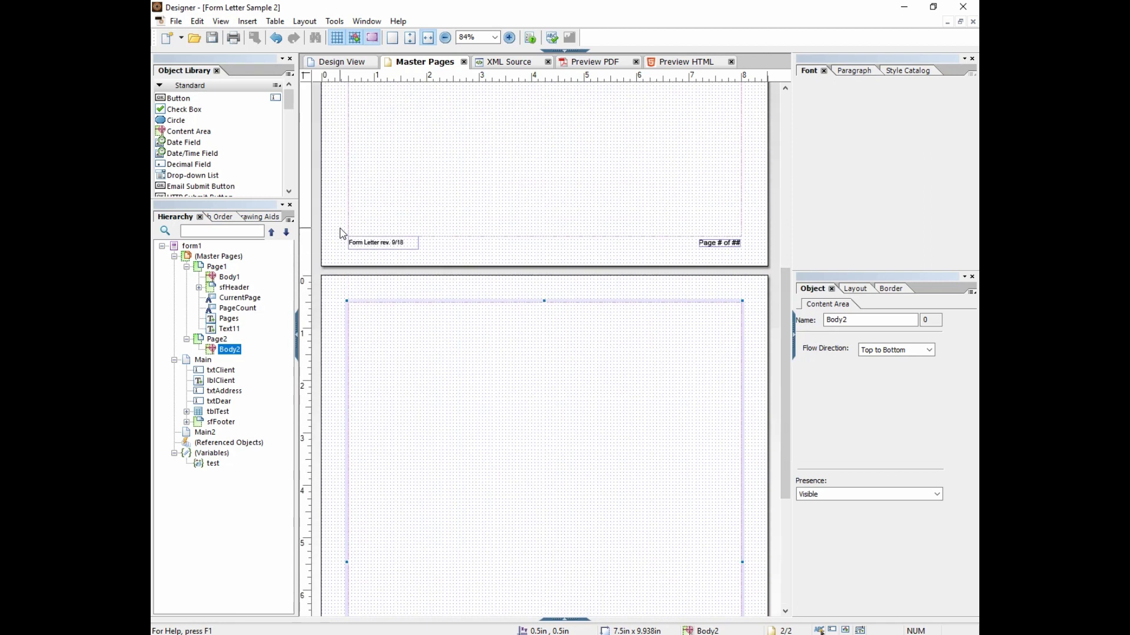
drag(792, 374, 340, 276)
- Paste page one's 'Form Letter rev. 9/18' and page-number footer onto the second master page
click(341, 283)
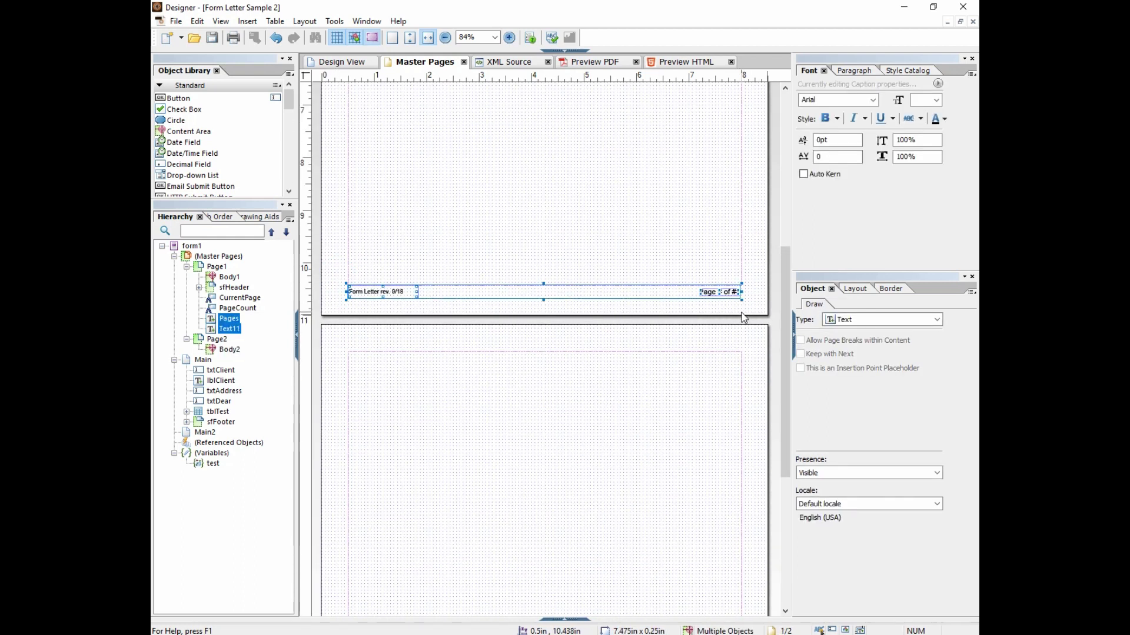
scroll(530, 494, down, 5)
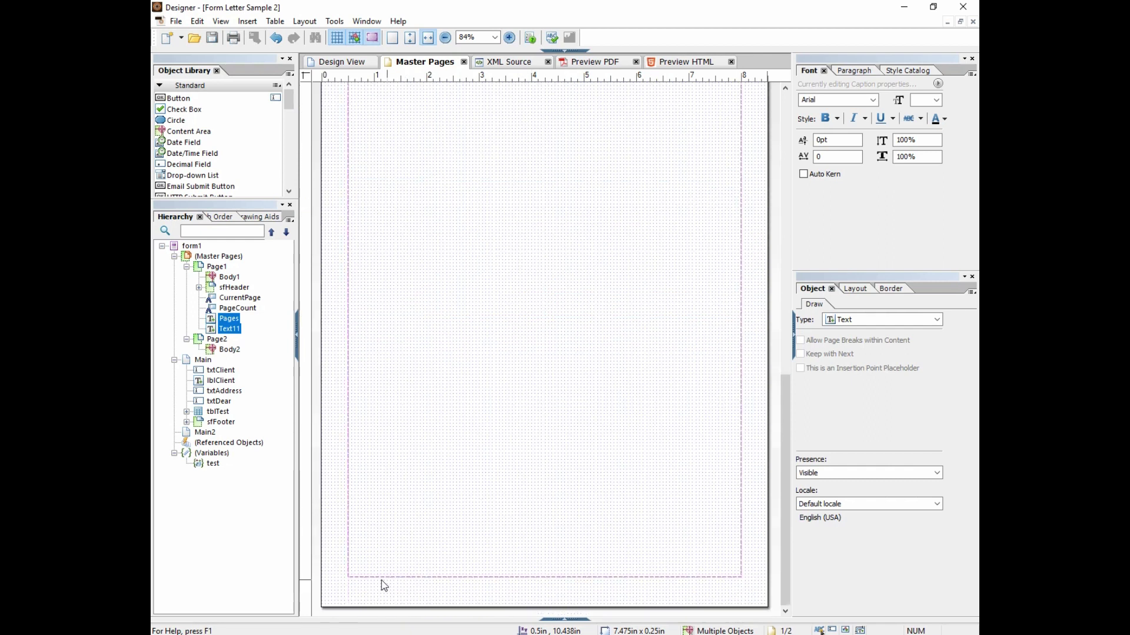
click(357, 588)
key(ctrl+v)
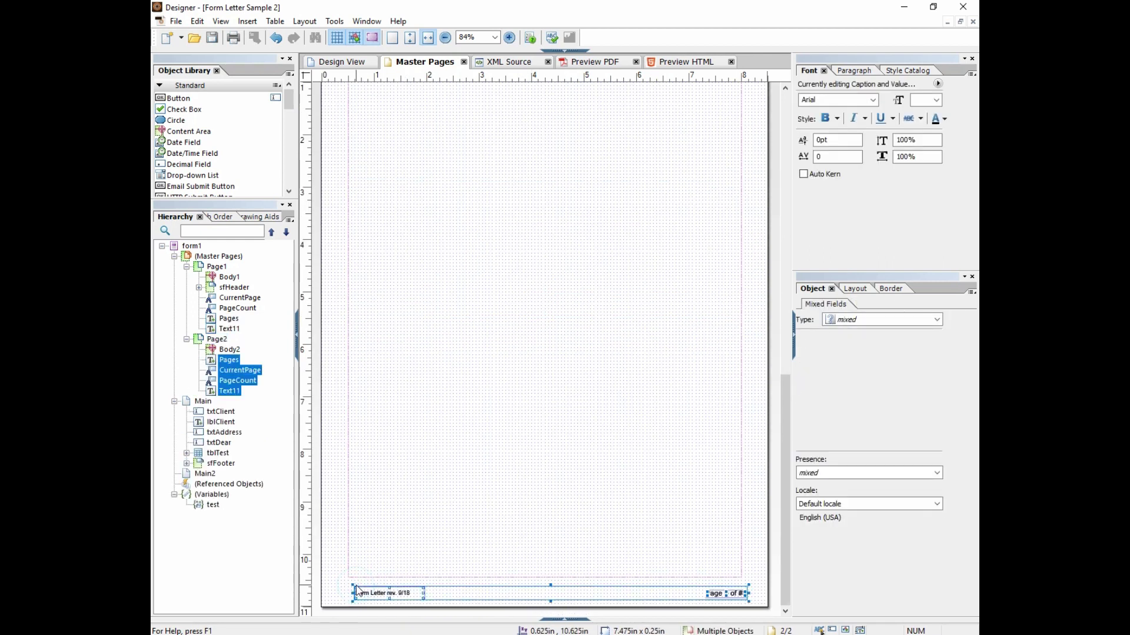
drag(356, 587, 356, 586)
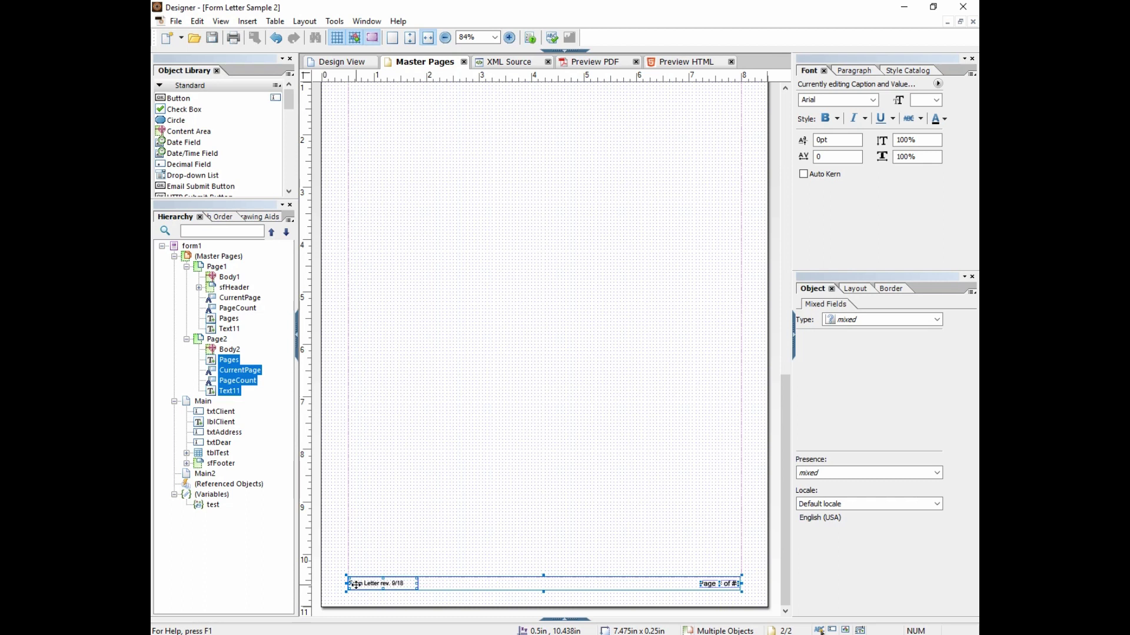
click(333, 503)
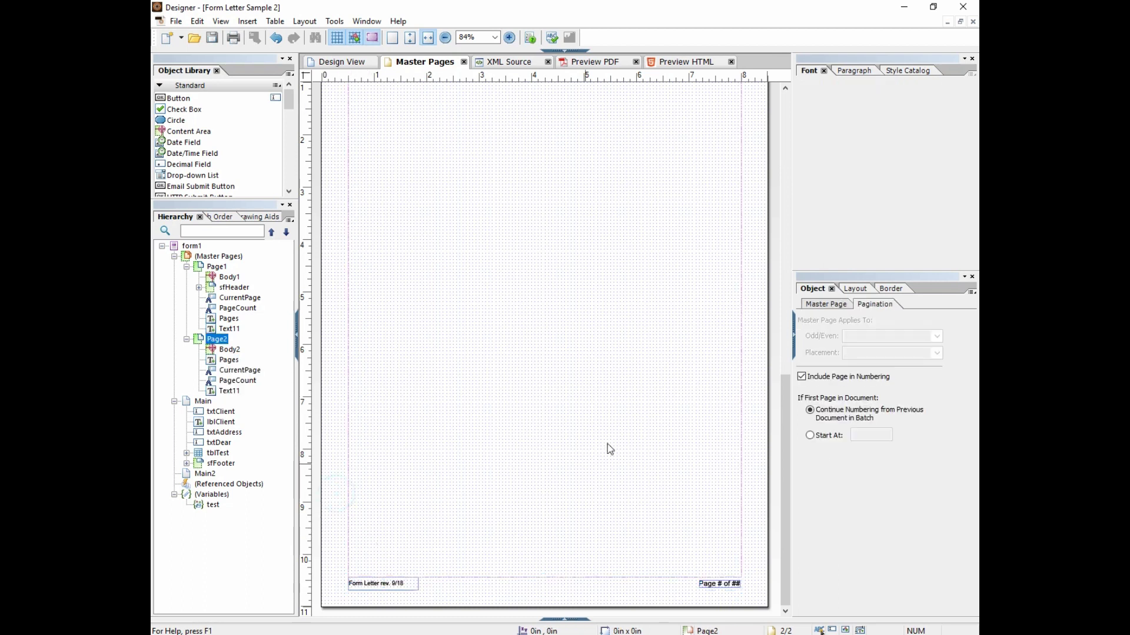
drag(789, 383, 788, 263)
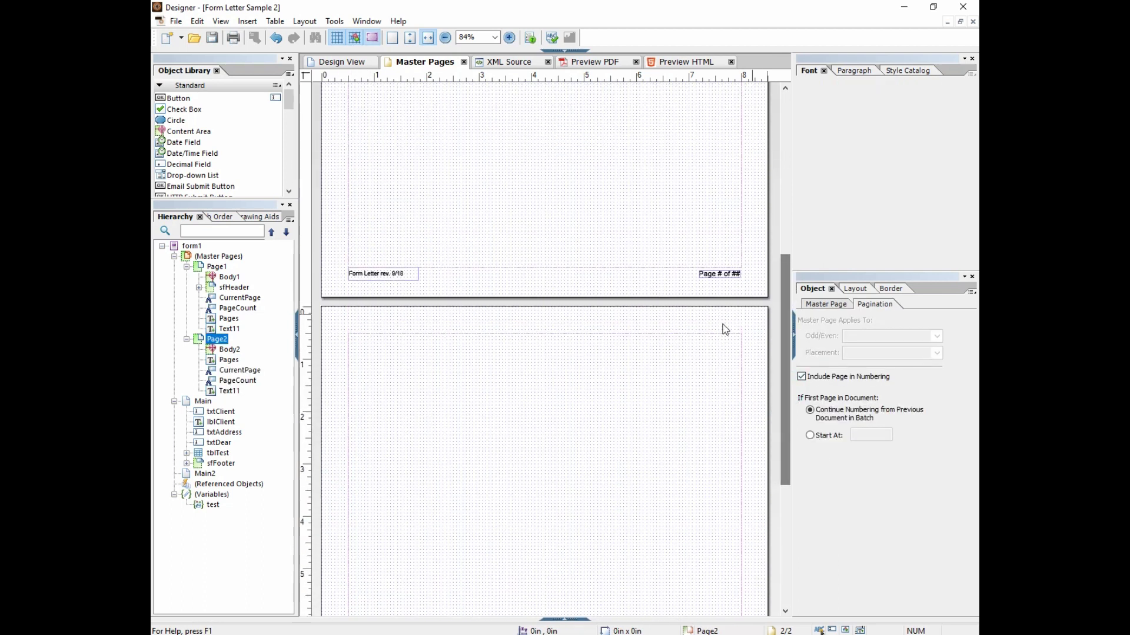
drag(785, 326, 789, 136)
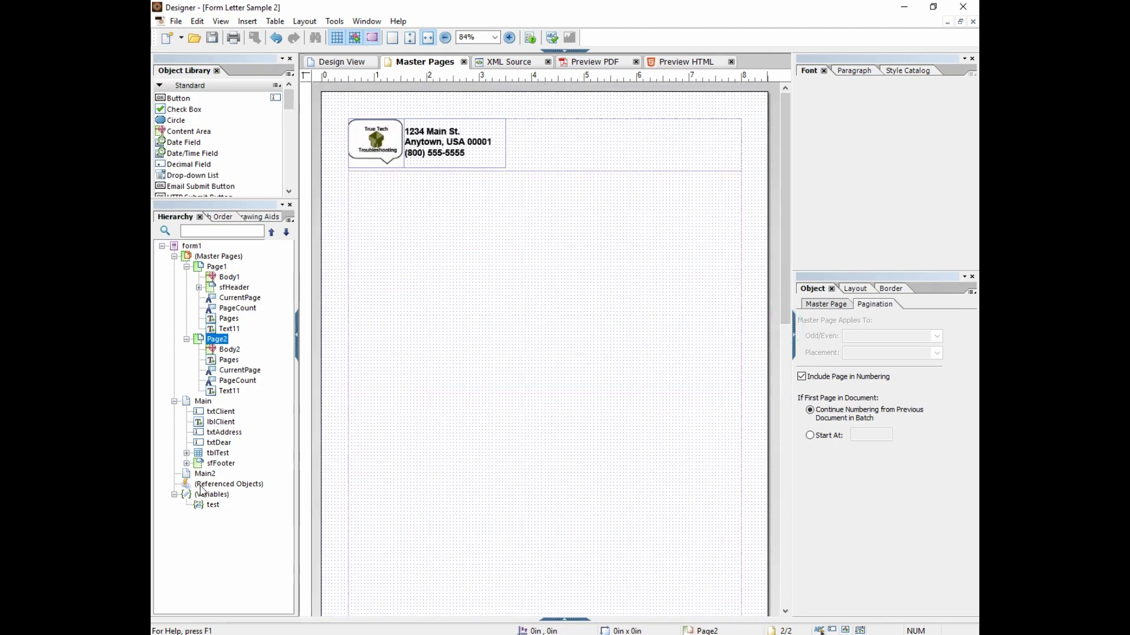
- Switch back to Design View and select the Main letter subform
click(333, 62)
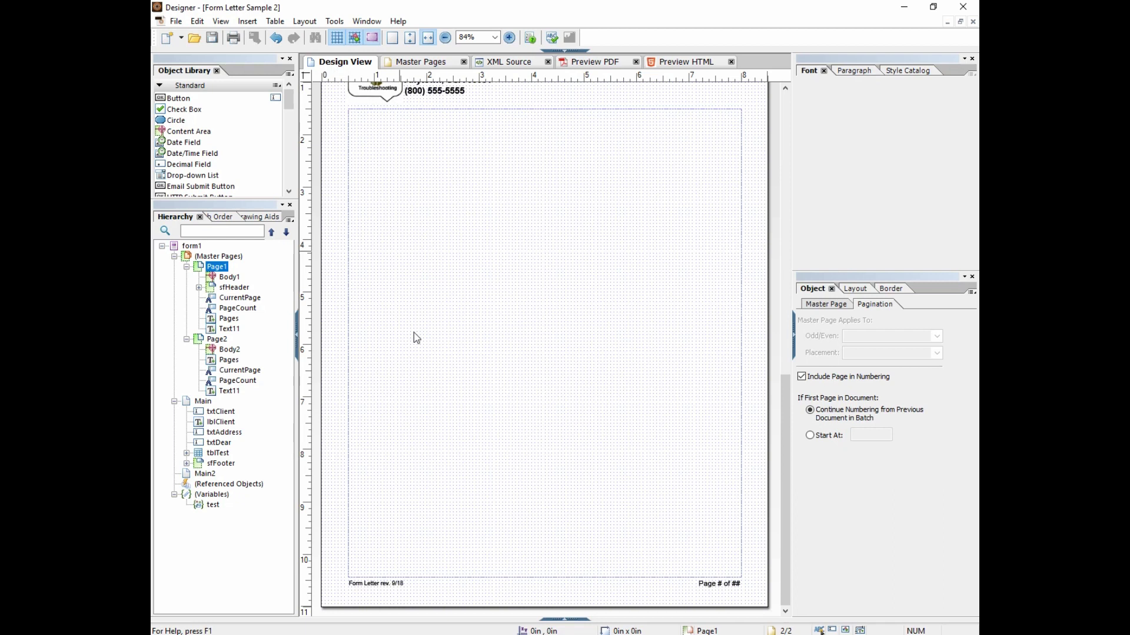
drag(785, 368, 789, 94)
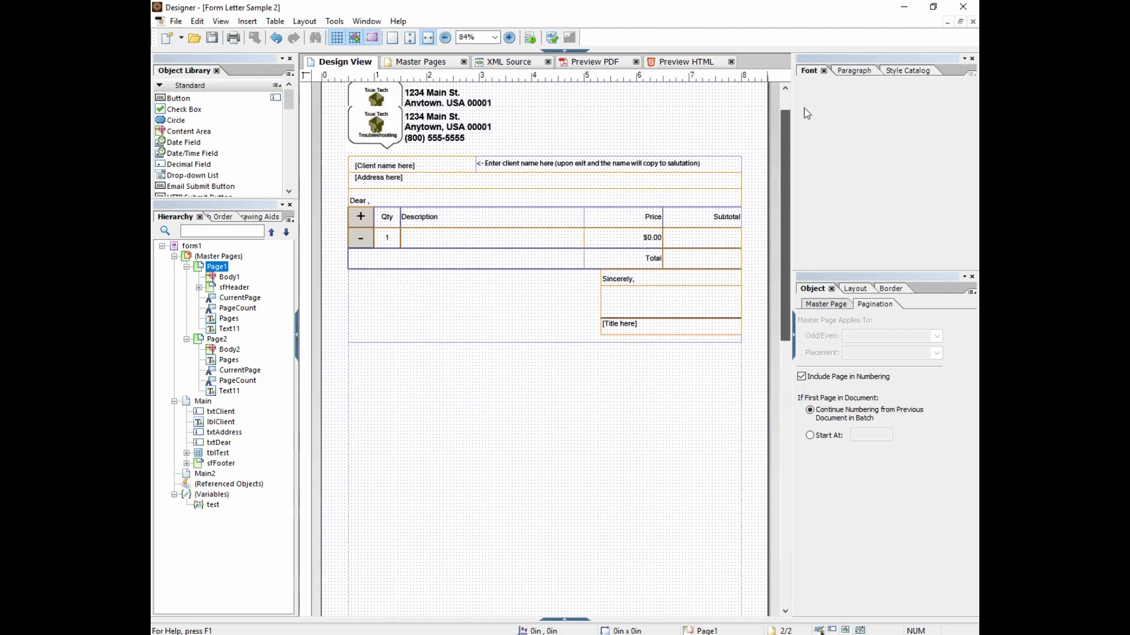
click(201, 405)
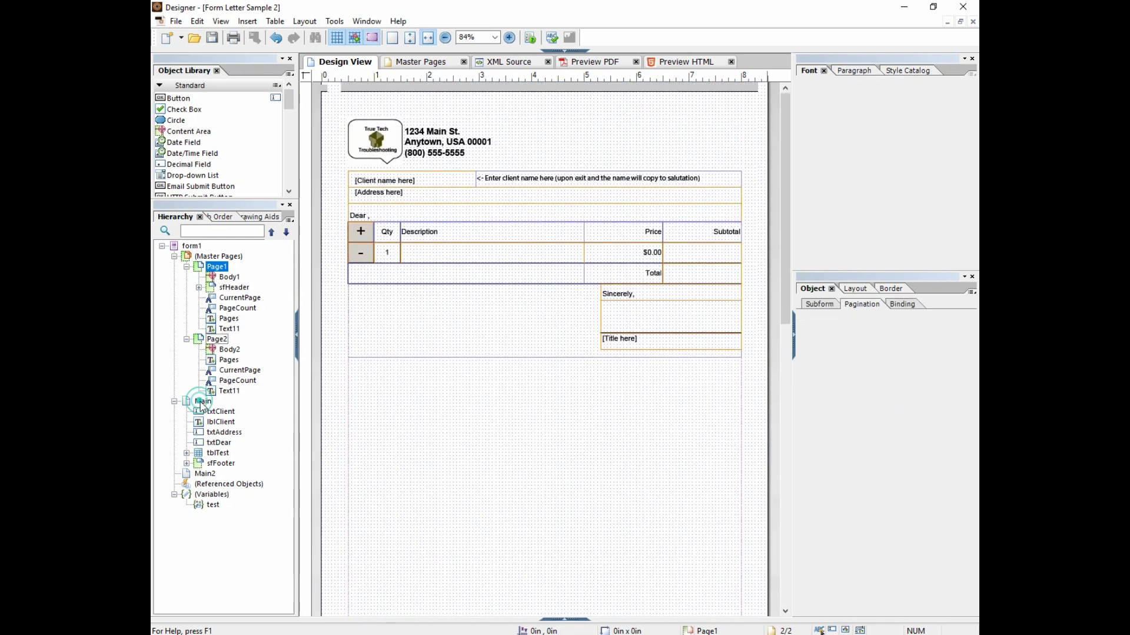
click(187, 268)
click(186, 277)
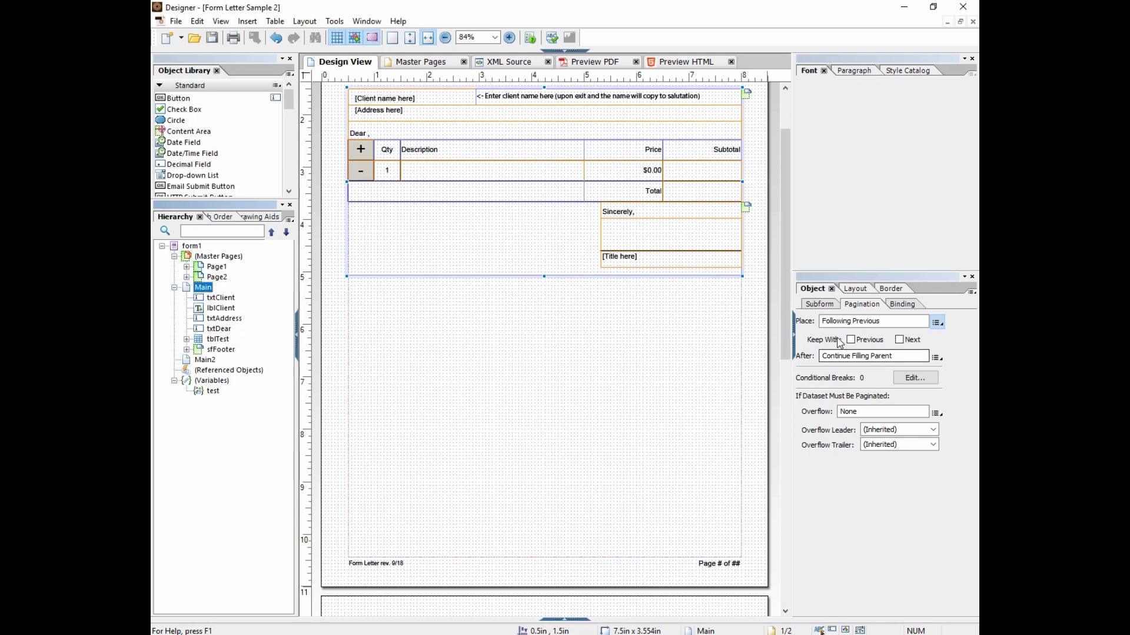
click(936, 324)
mouse_move(925, 357)
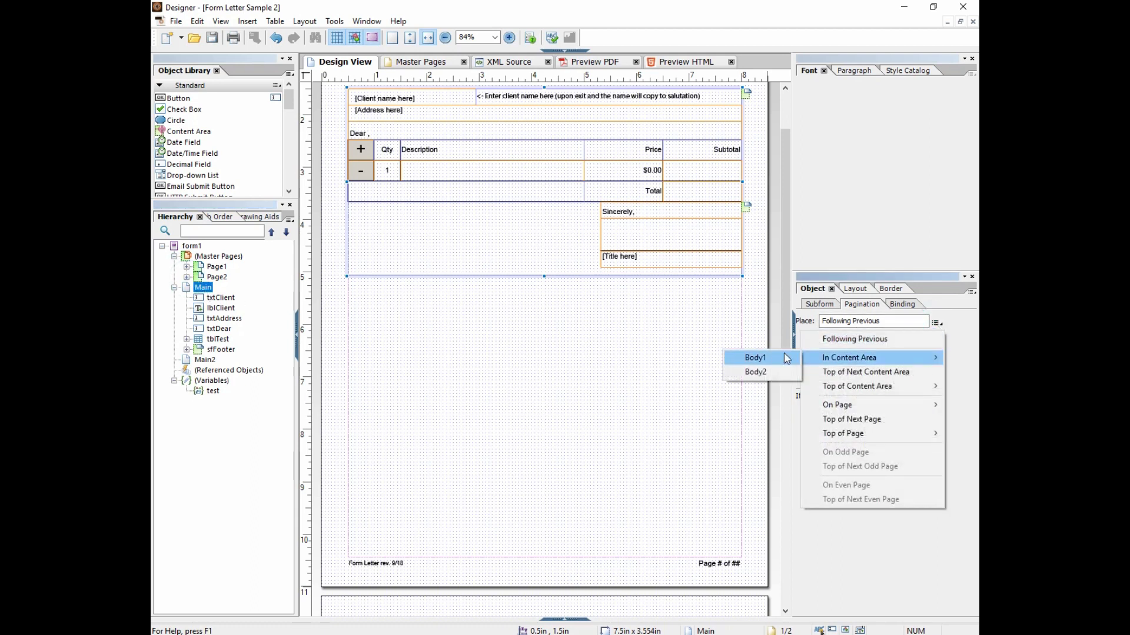
click(766, 359)
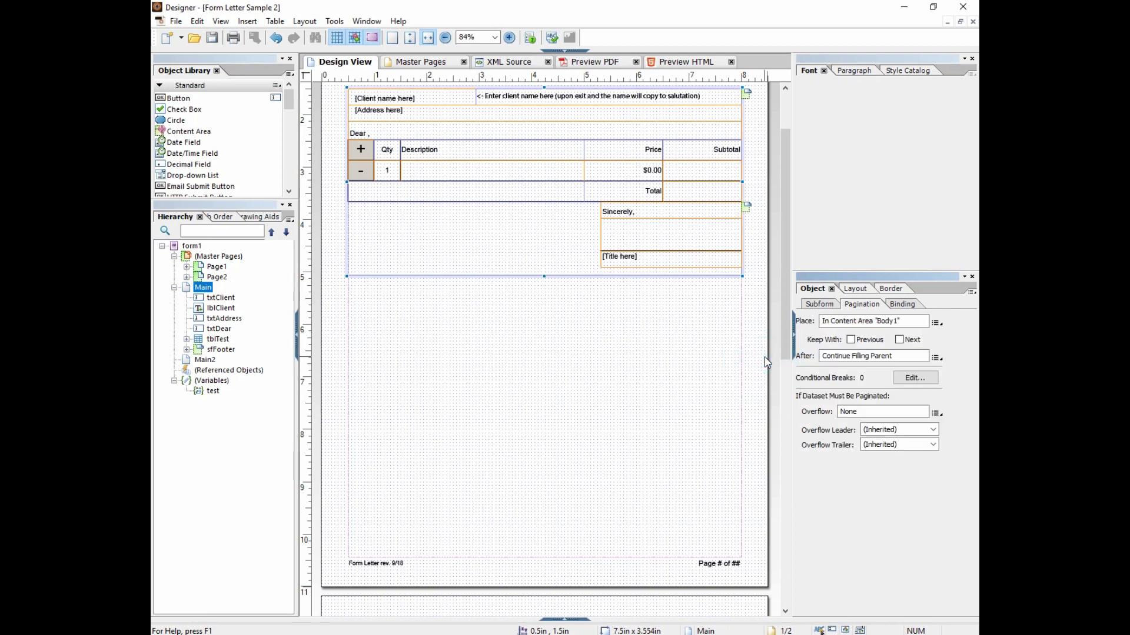
click(936, 323)
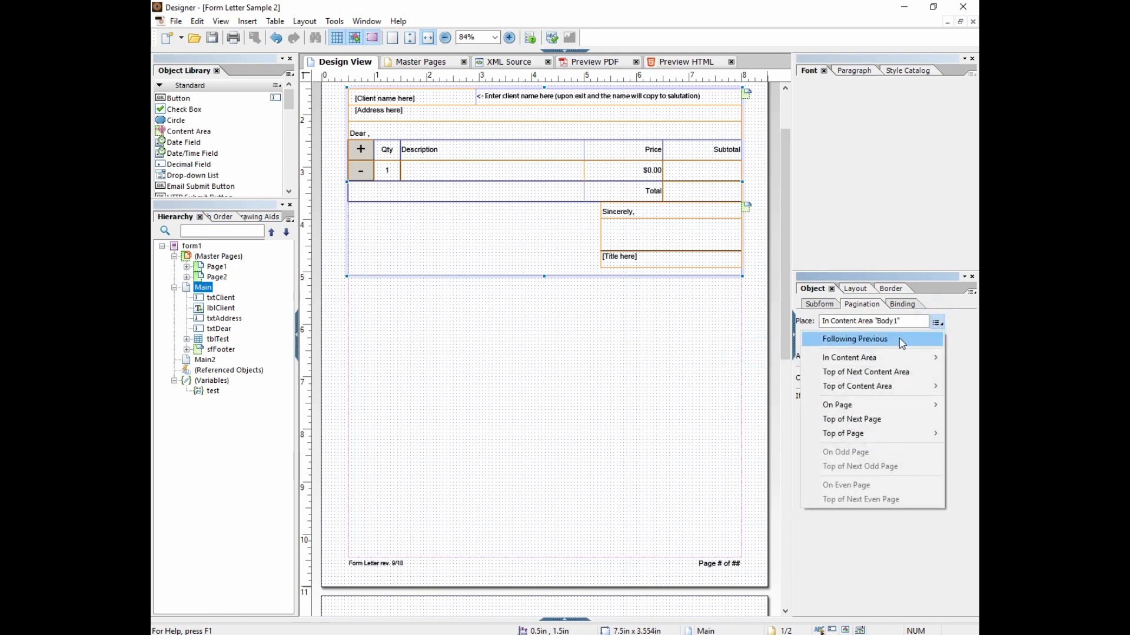
click(901, 337)
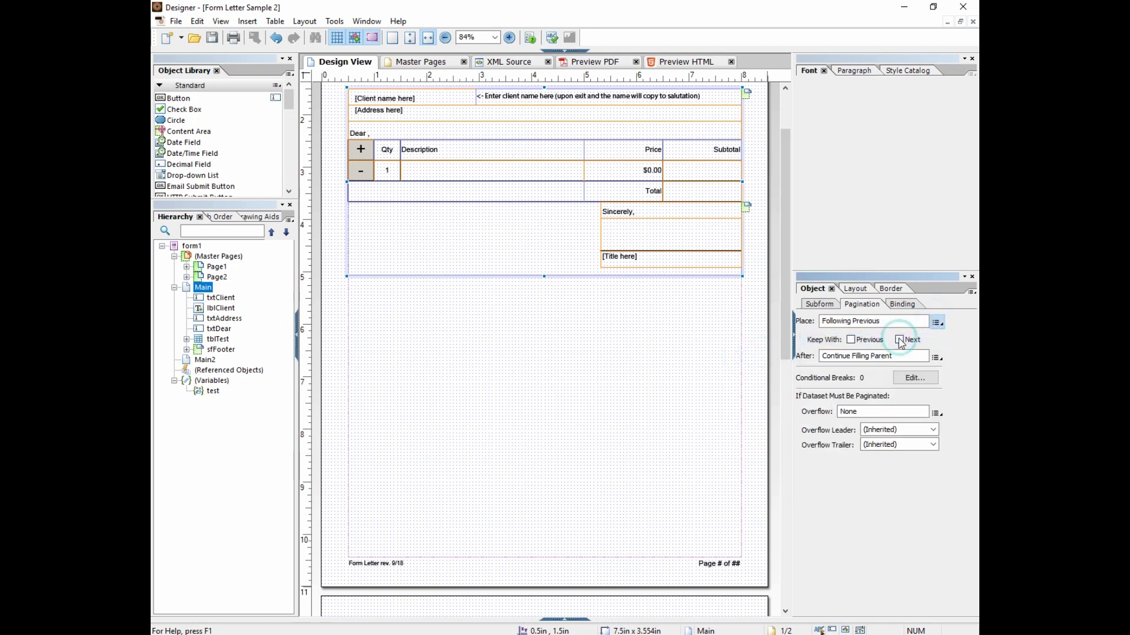
click(211, 267)
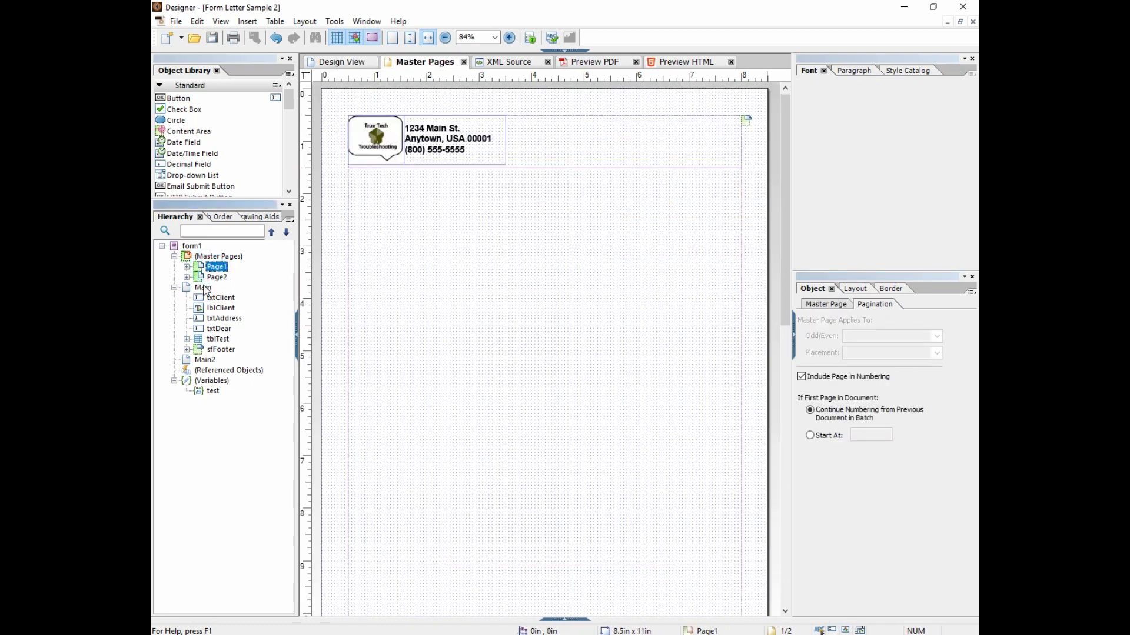
click(204, 288)
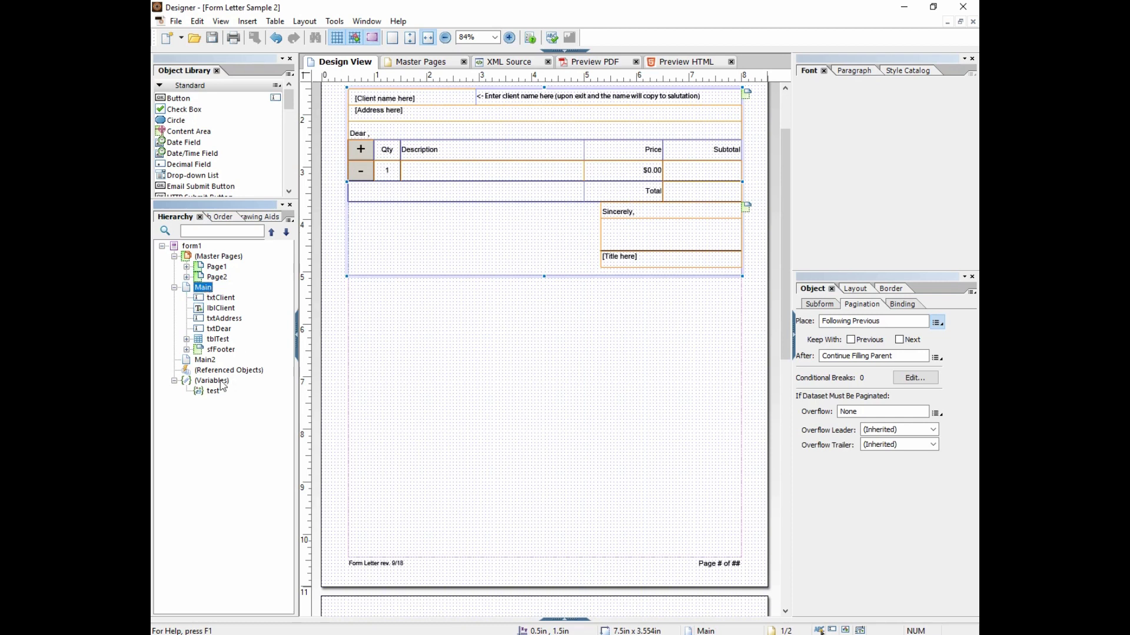
- Draw a 7.5in-wide text field at Main2's left margin and name it txtPage
click(207, 361)
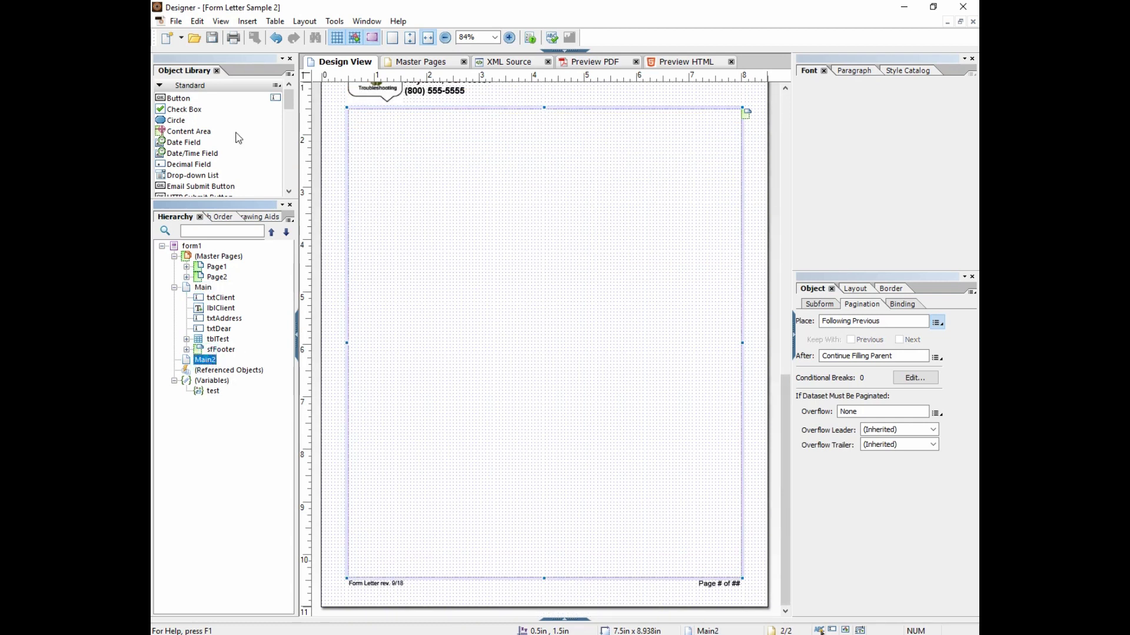
drag(289, 101, 289, 127)
scroll(224, 150, down, 4)
drag(182, 138, 367, 150)
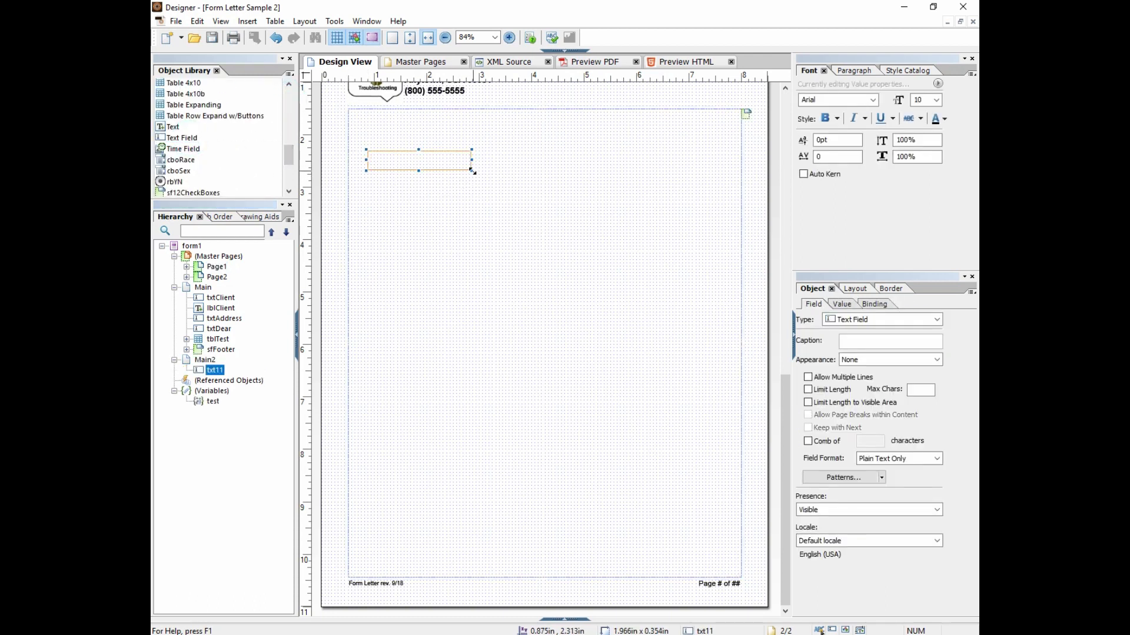
drag(472, 171, 769, 227)
drag(505, 184, 485, 172)
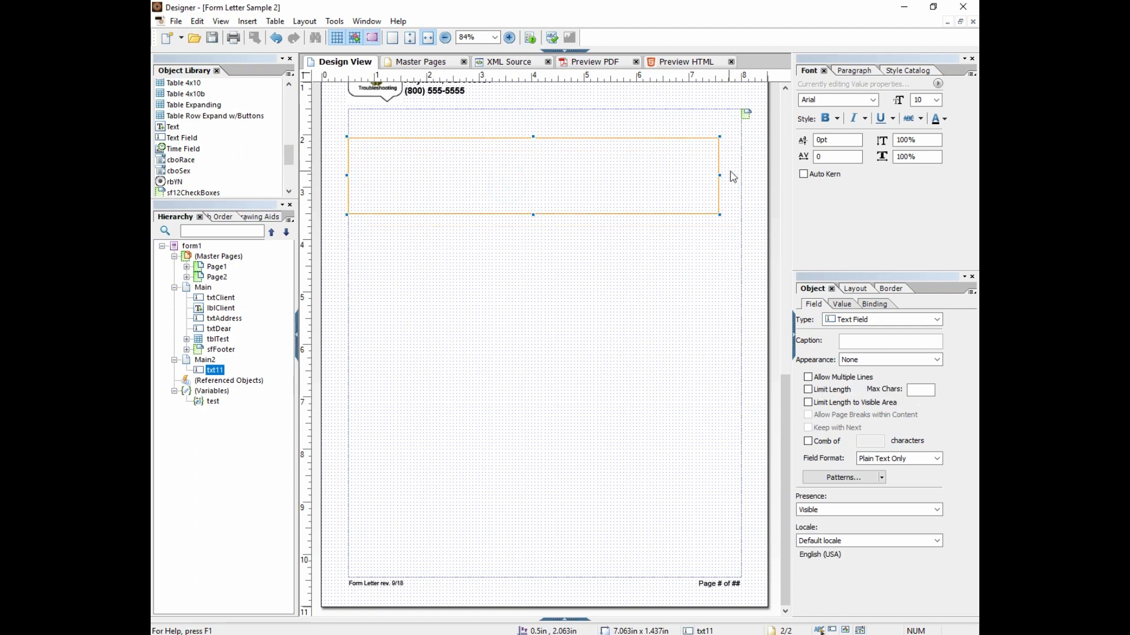
drag(719, 174, 743, 175)
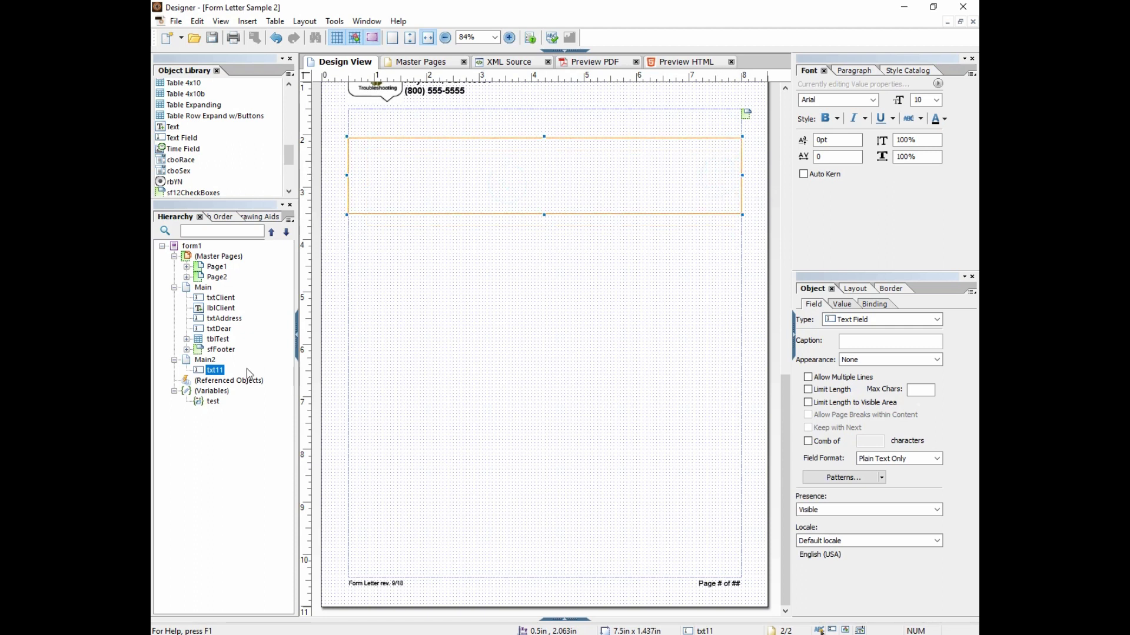
click(229, 373)
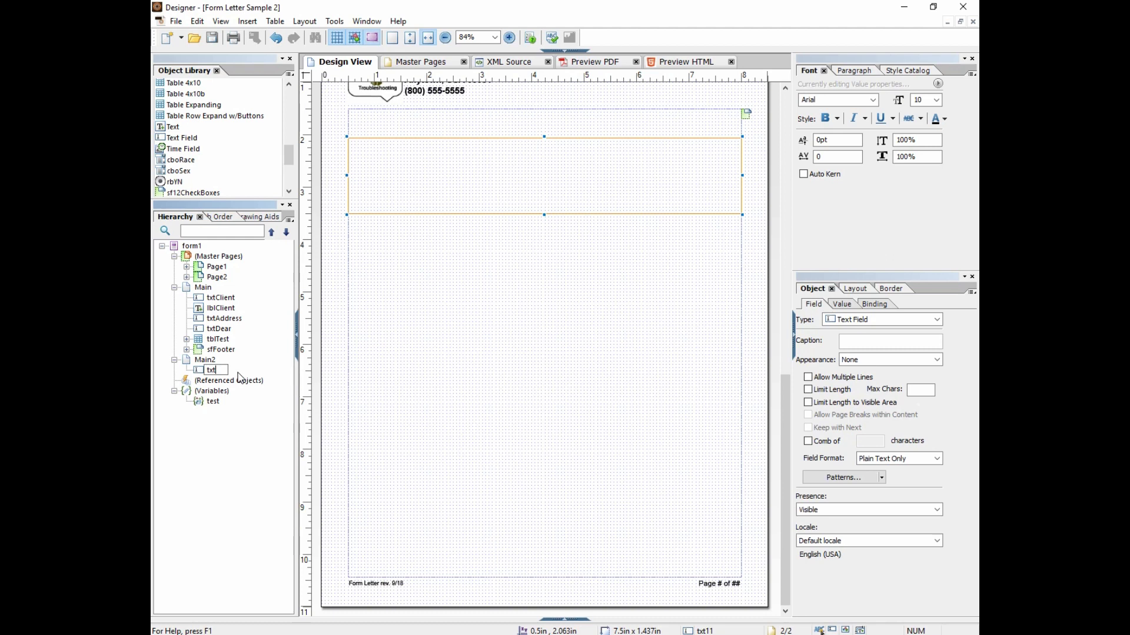
text(txtPage)
key(Return)
- Make txtPage 5.562in tall at 1.5in from top, multi-line, with expand-to-fit height
drag(544, 215, 544, 432)
drag(518, 342, 531, 218)
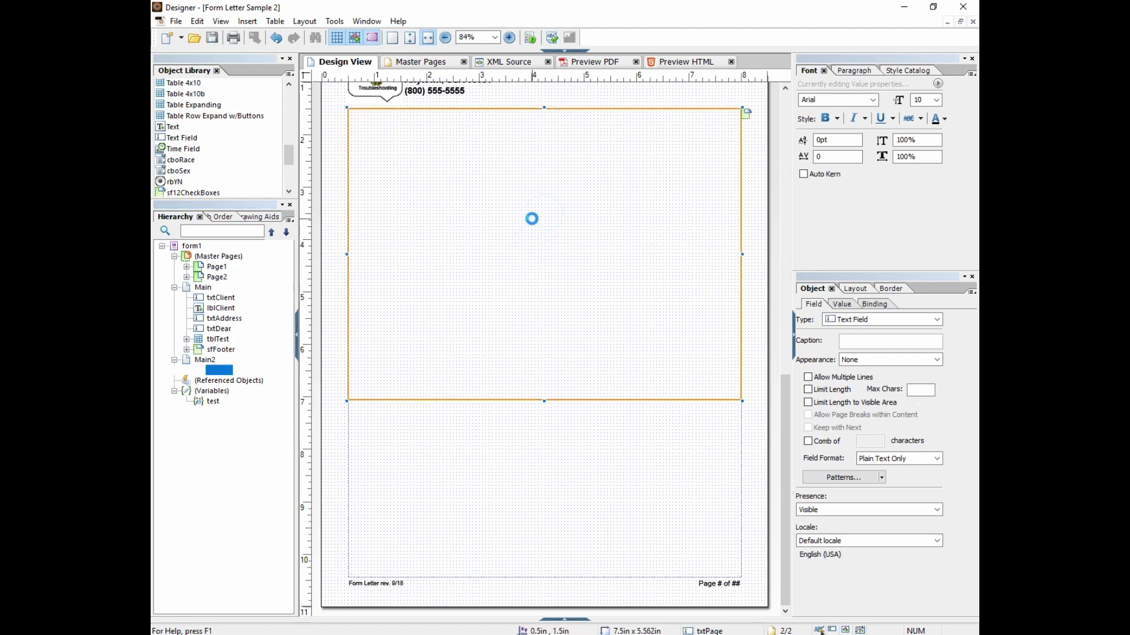
click(809, 378)
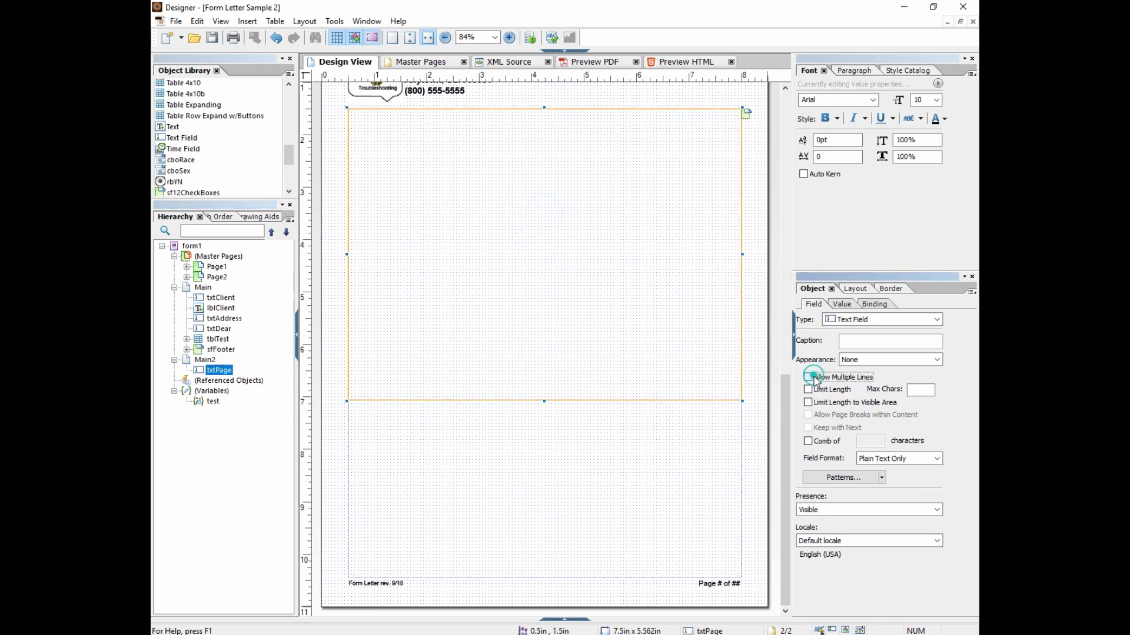
click(854, 289)
click(885, 339)
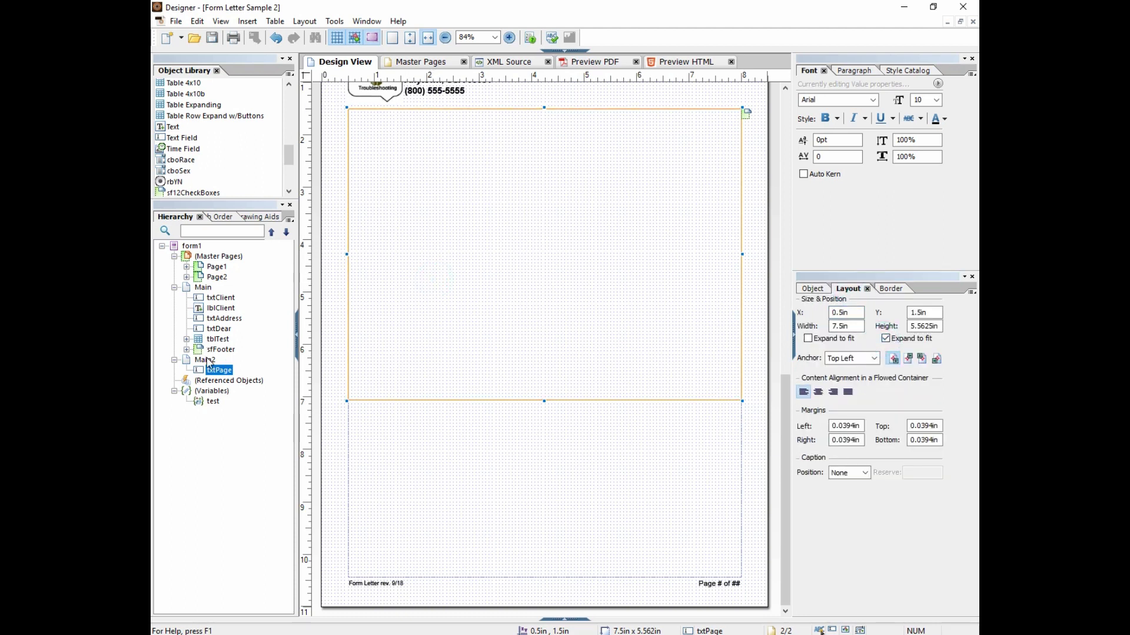
- Compare Main's pagination, then set Main2's placement to On Page 'Page2'
click(200, 288)
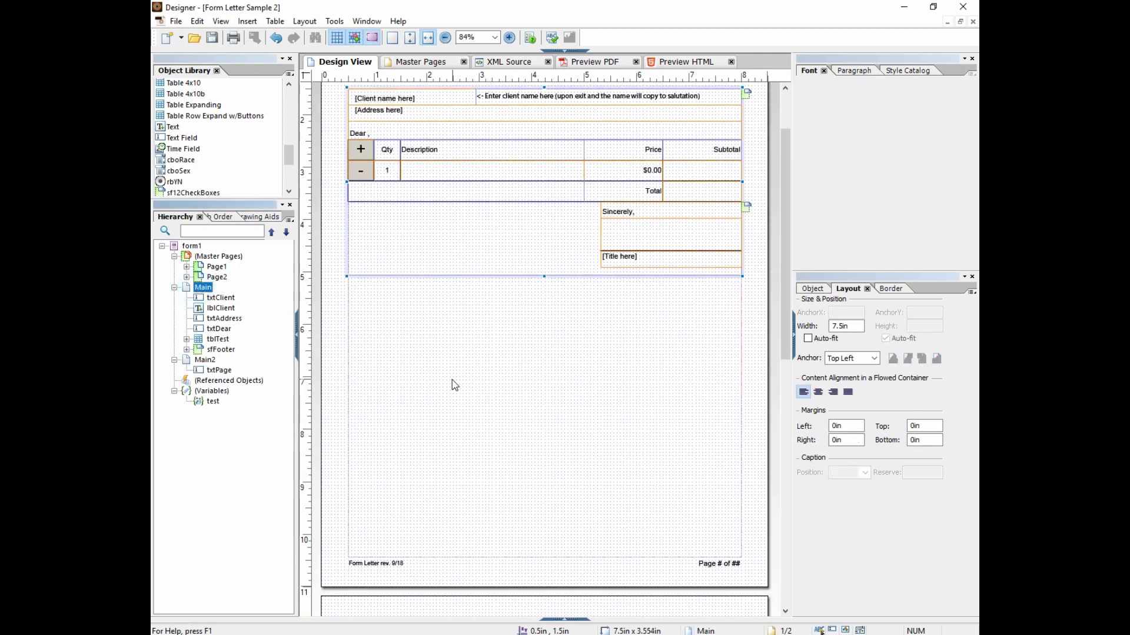
click(810, 289)
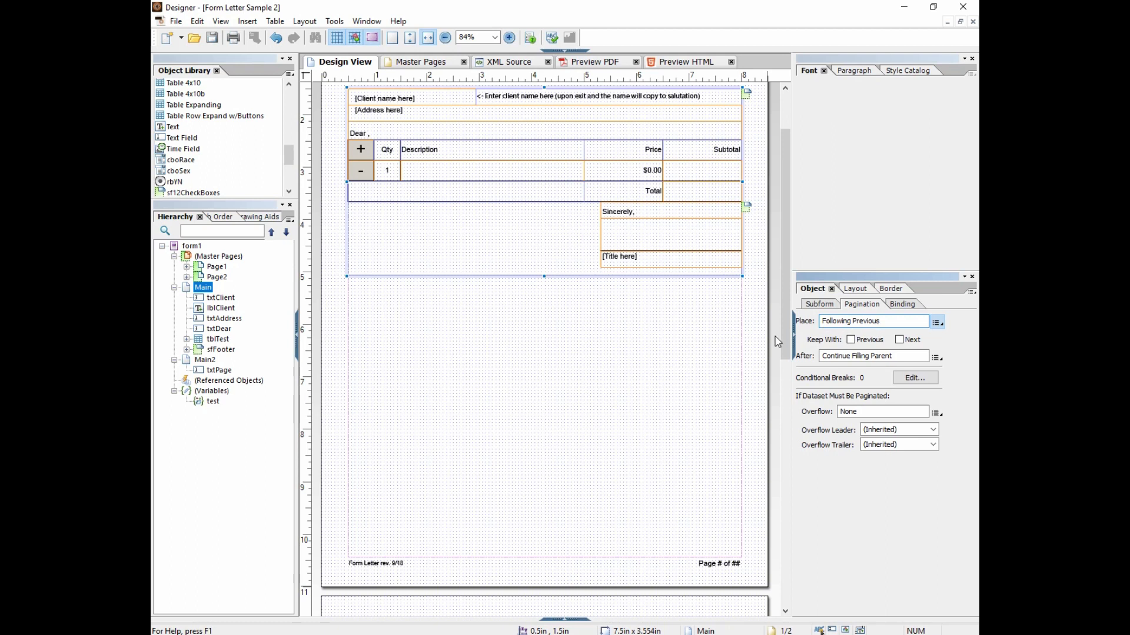
click(203, 360)
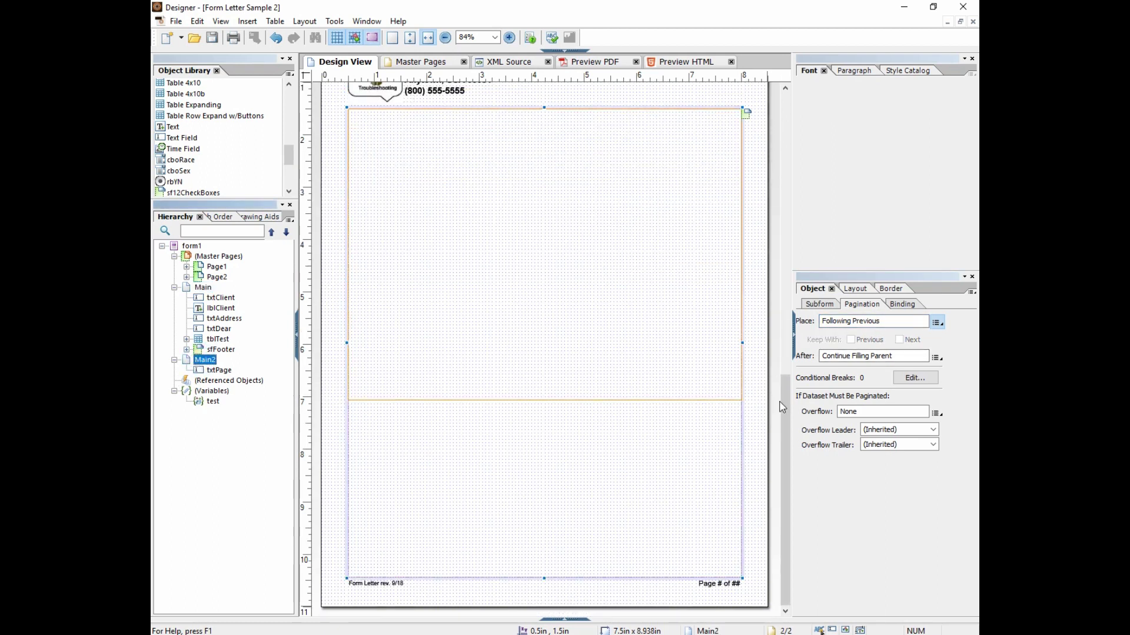
scroll(779, 406, up, 3)
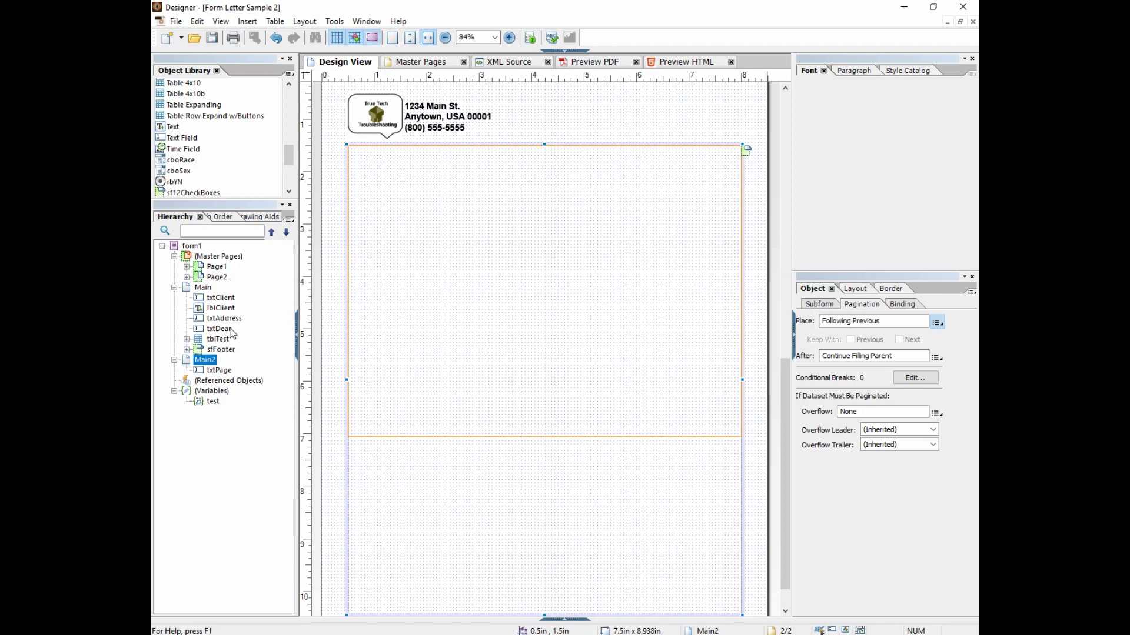
click(939, 323)
mouse_move(893, 411)
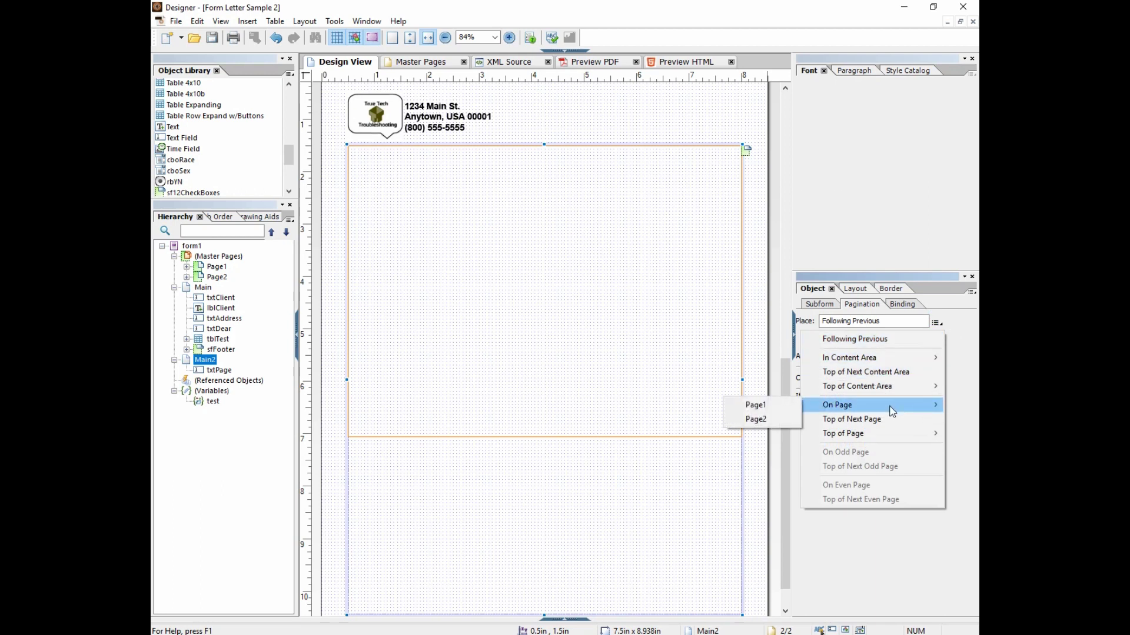
click(757, 419)
- Lengthen Main2 to 9.932in and check master page Page2's contents
scroll(785, 403, up, 2)
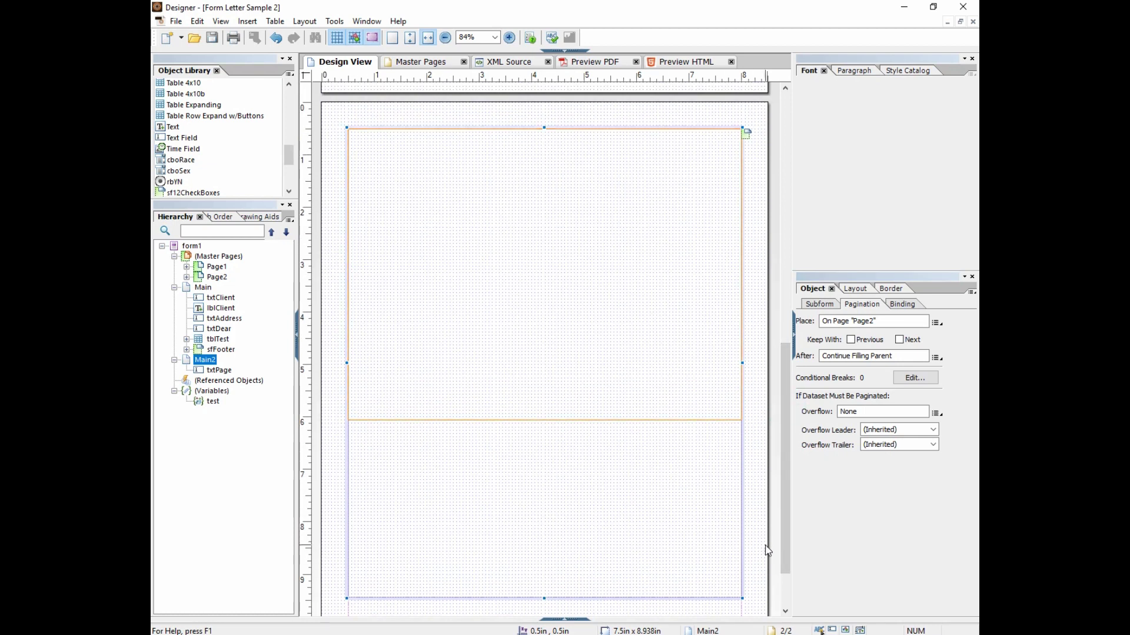
drag(545, 599, 543, 606)
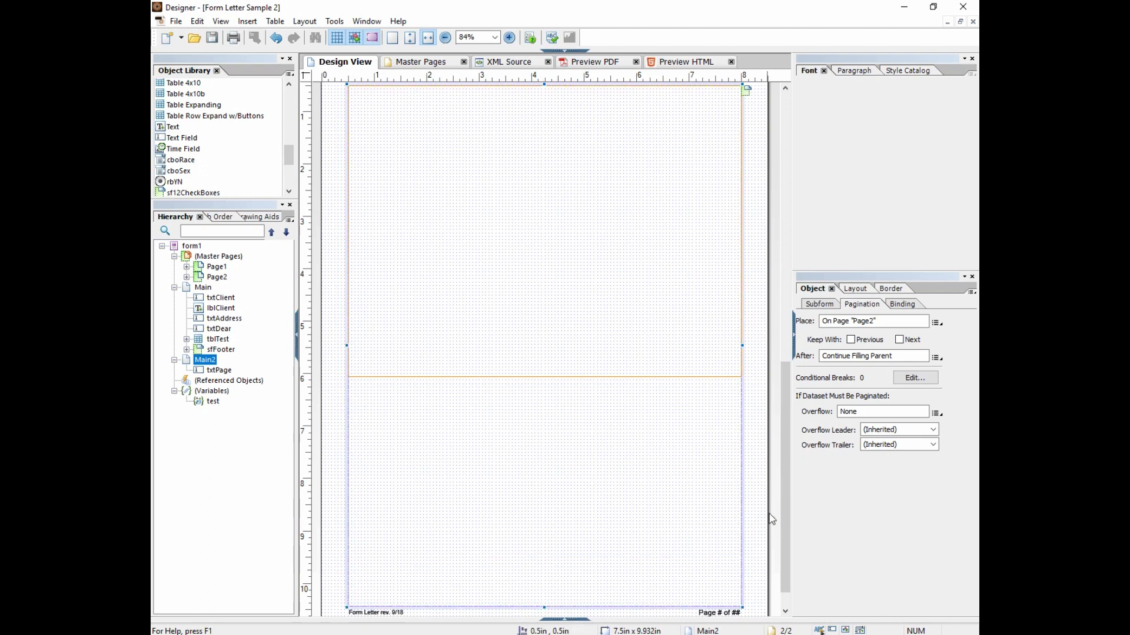
scroll(790, 509, up, 5)
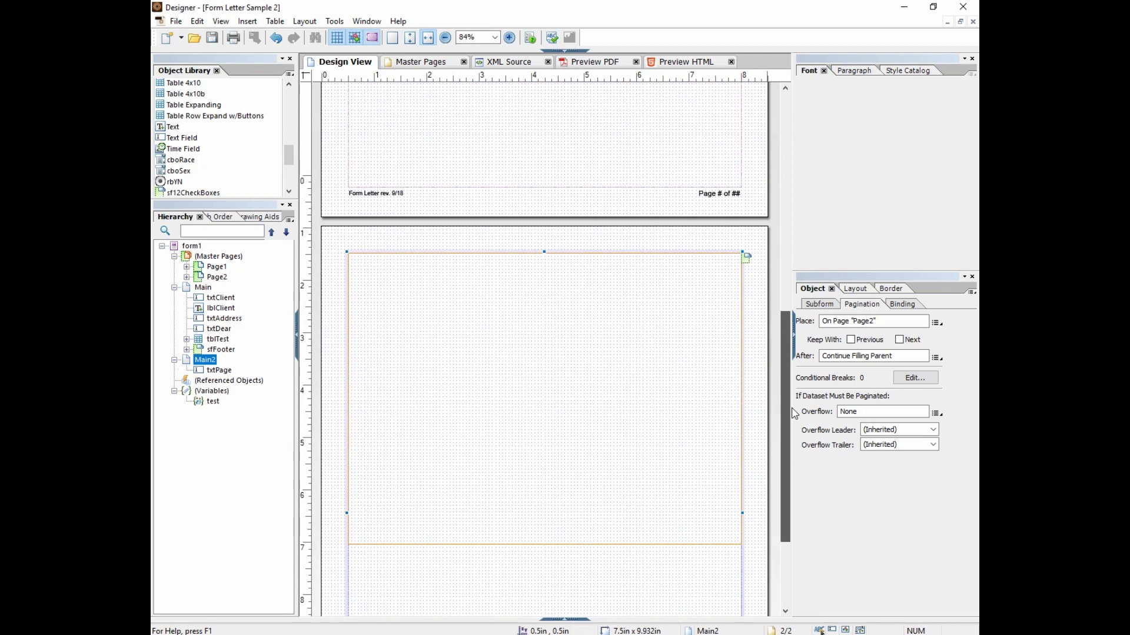
scroll(802, 334, up, 8)
scroll(778, 374, down, 8)
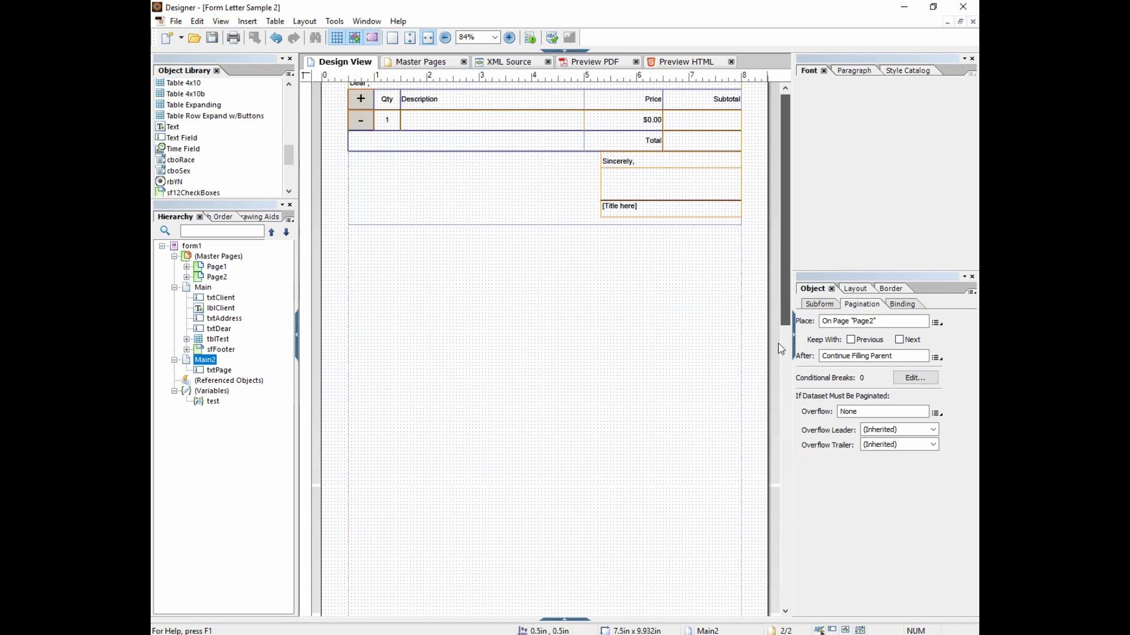
scroll(779, 374, down, 1)
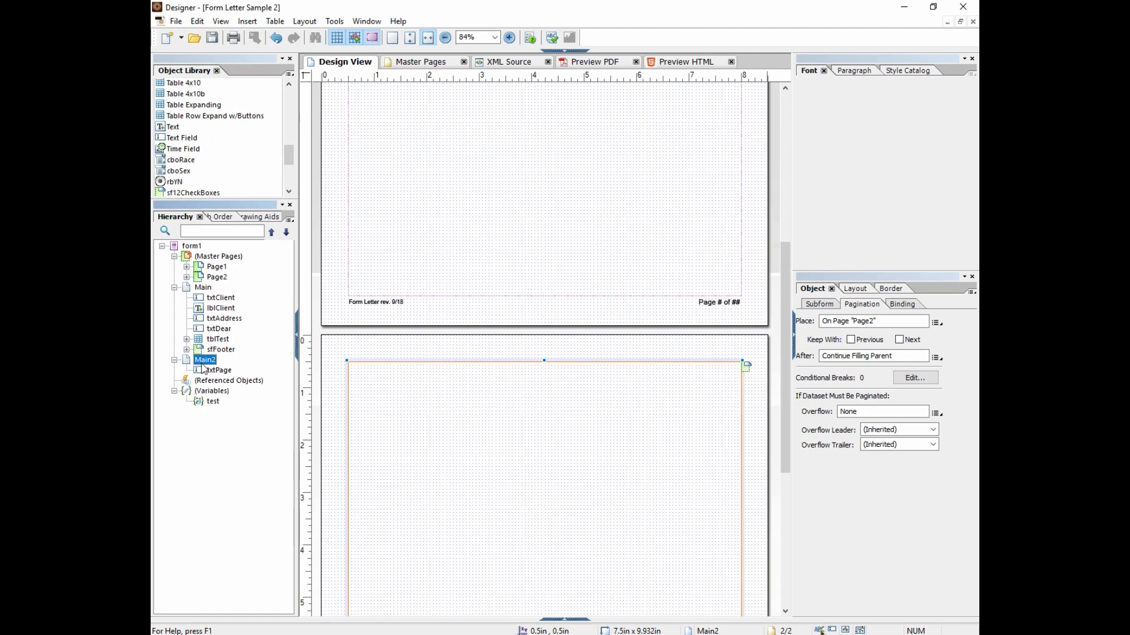
click(192, 281)
click(187, 278)
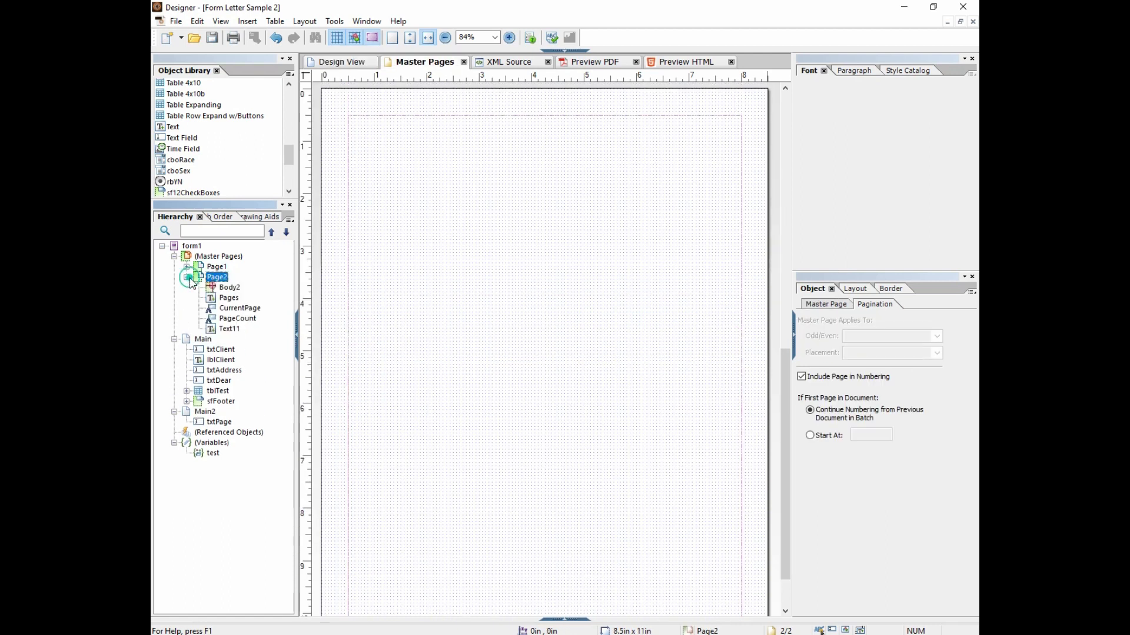
click(187, 277)
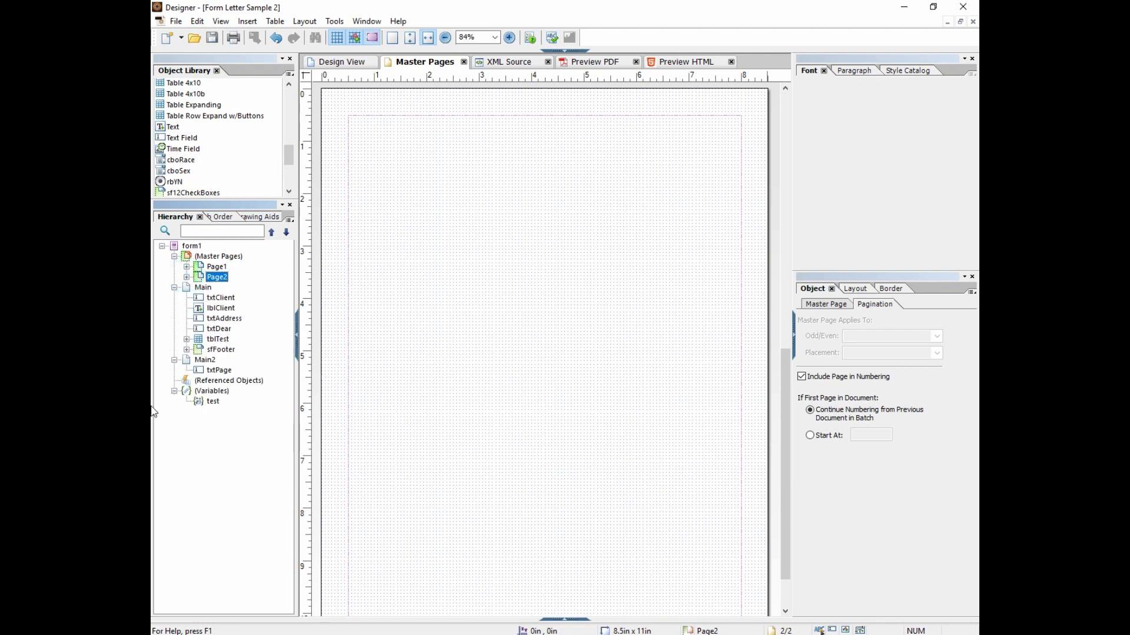
click(208, 361)
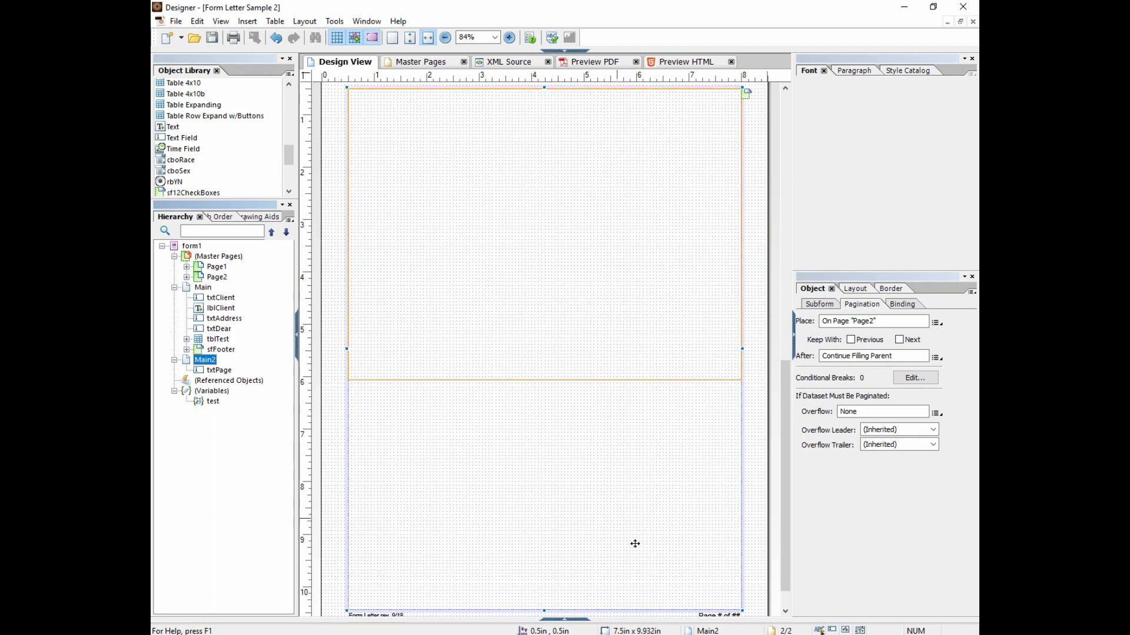
- Save the form and, in Acrobat, zoom out and add two item rows
click(212, 39)
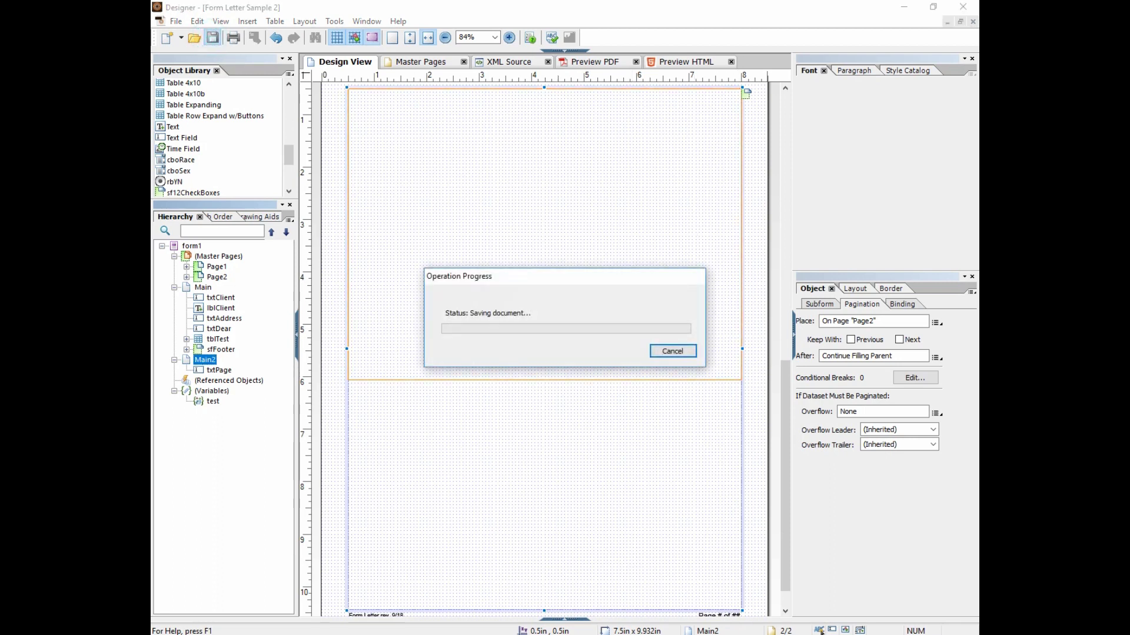
key(alt+Tab)
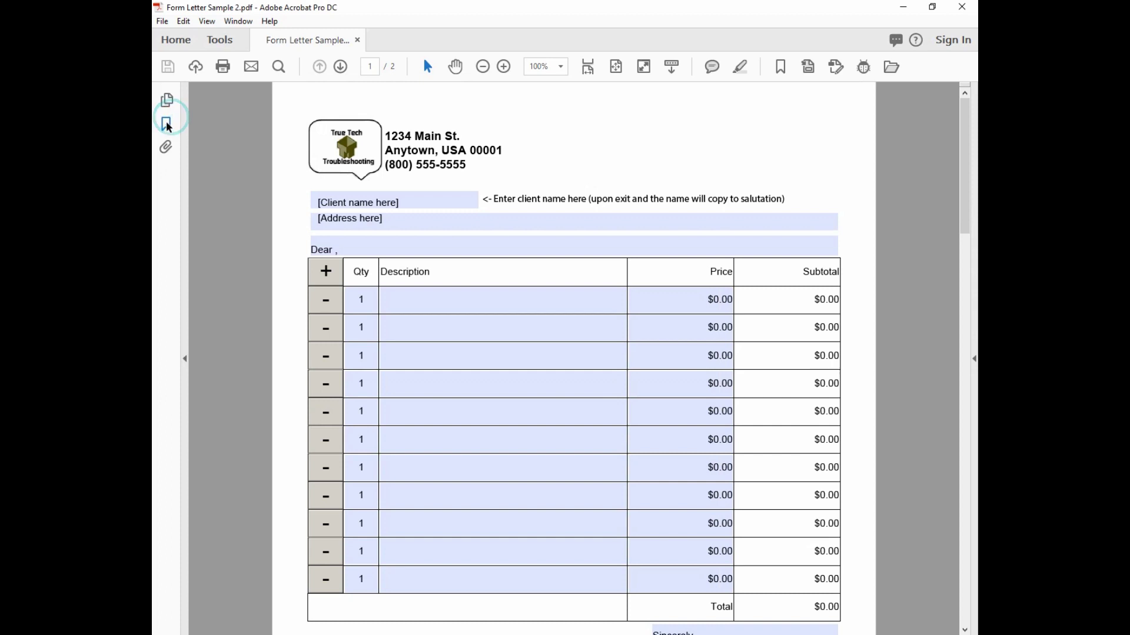
click(167, 100)
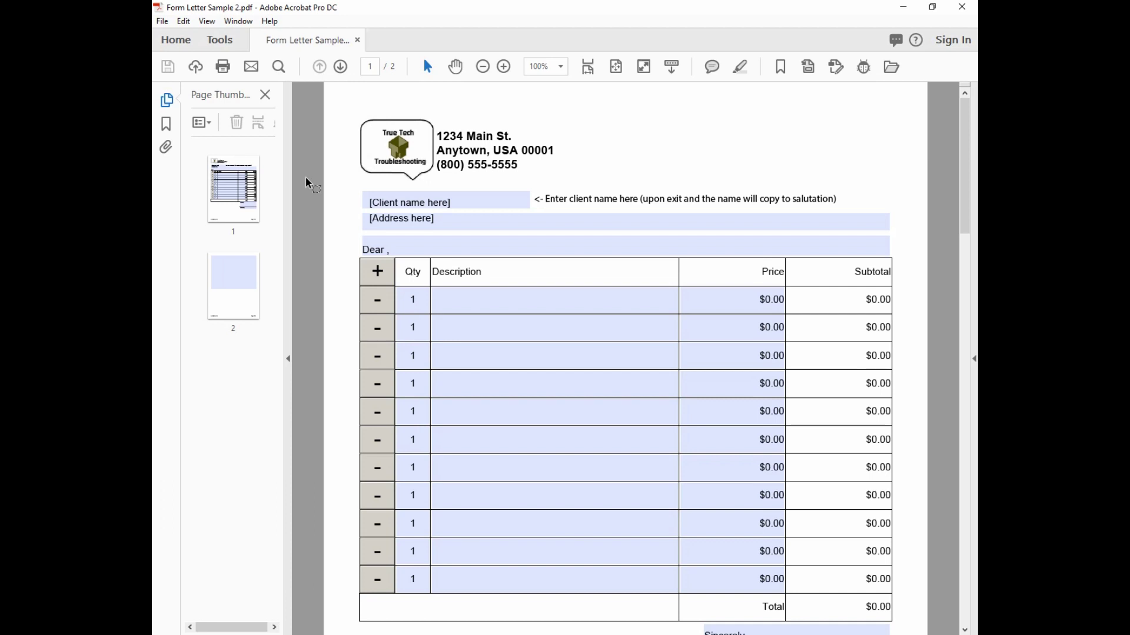
click(482, 67)
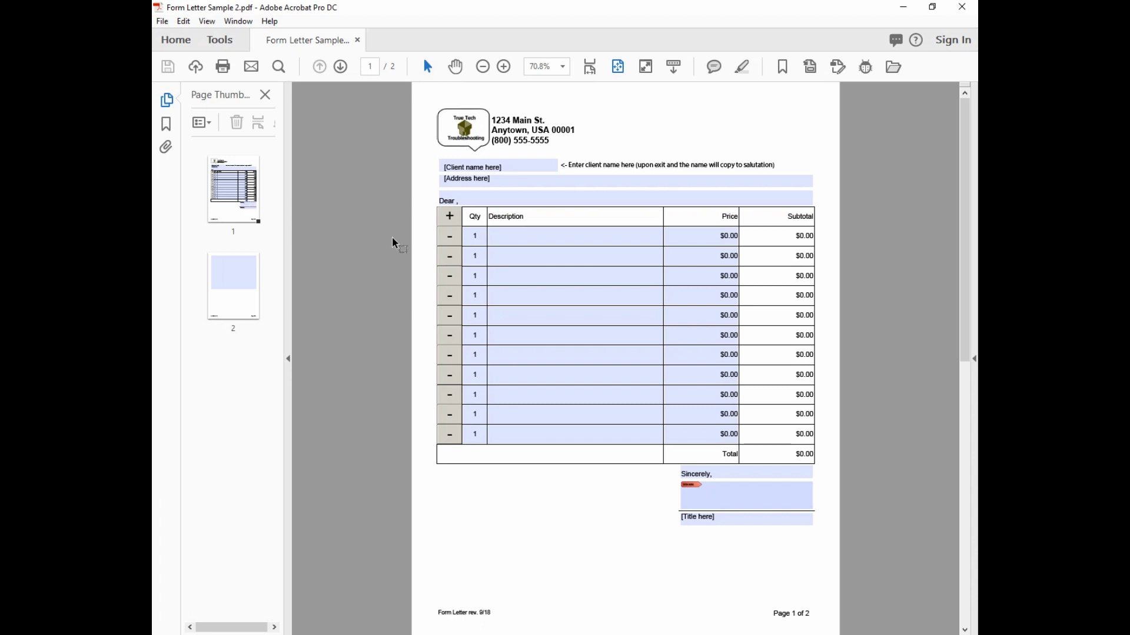
click(449, 217)
click(449, 218)
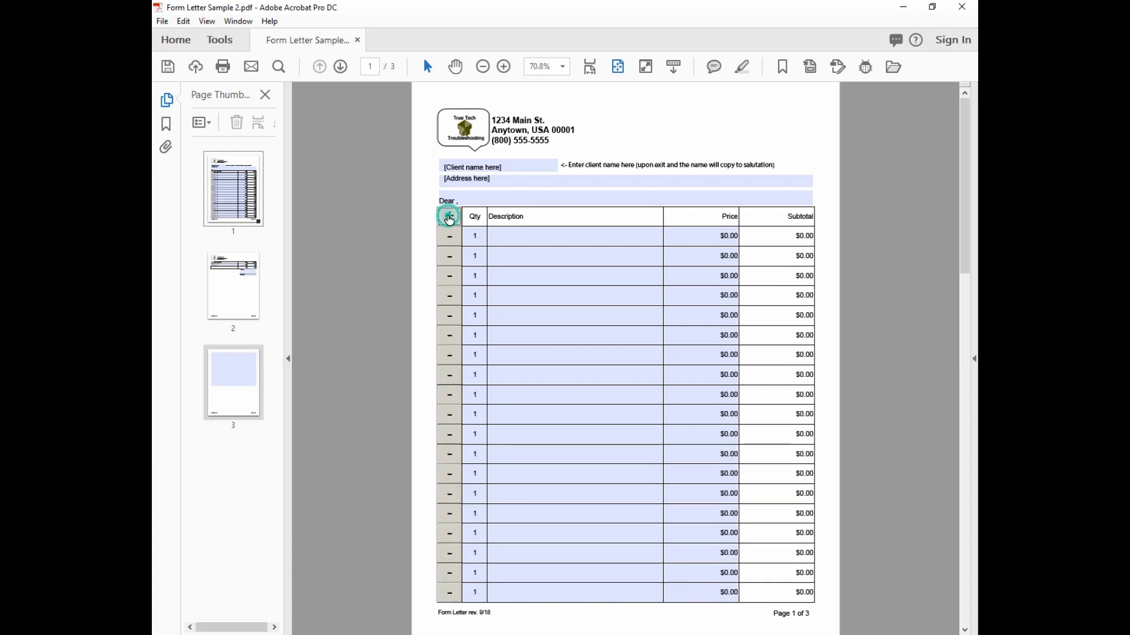
- Check pages 2 and 3, then type two lines of sample text into page 3's field
click(237, 299)
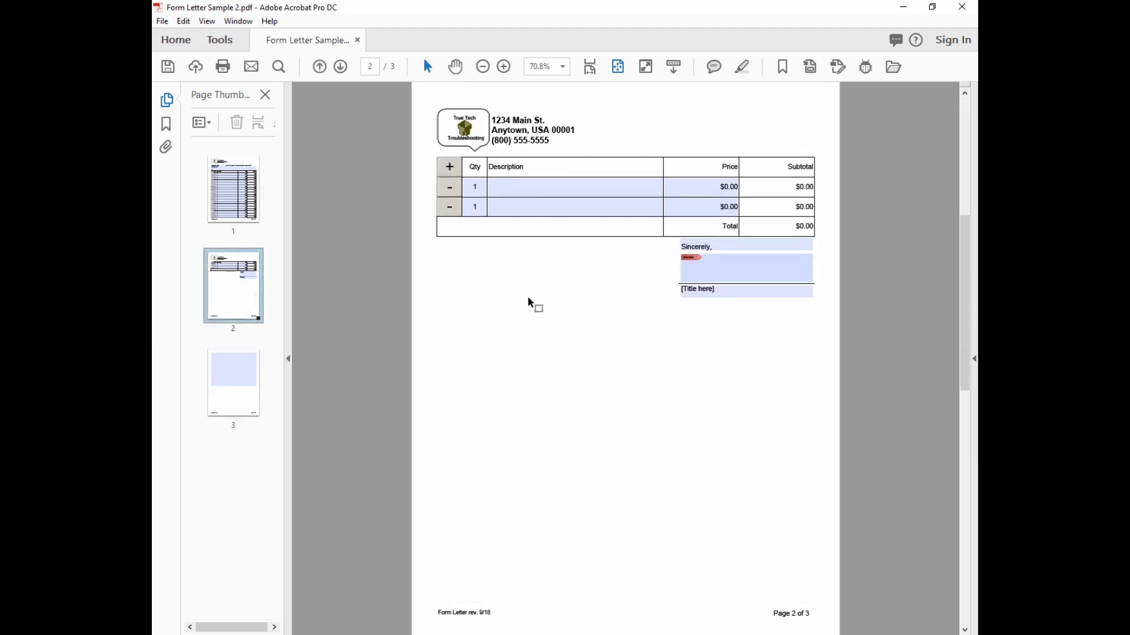
click(568, 201)
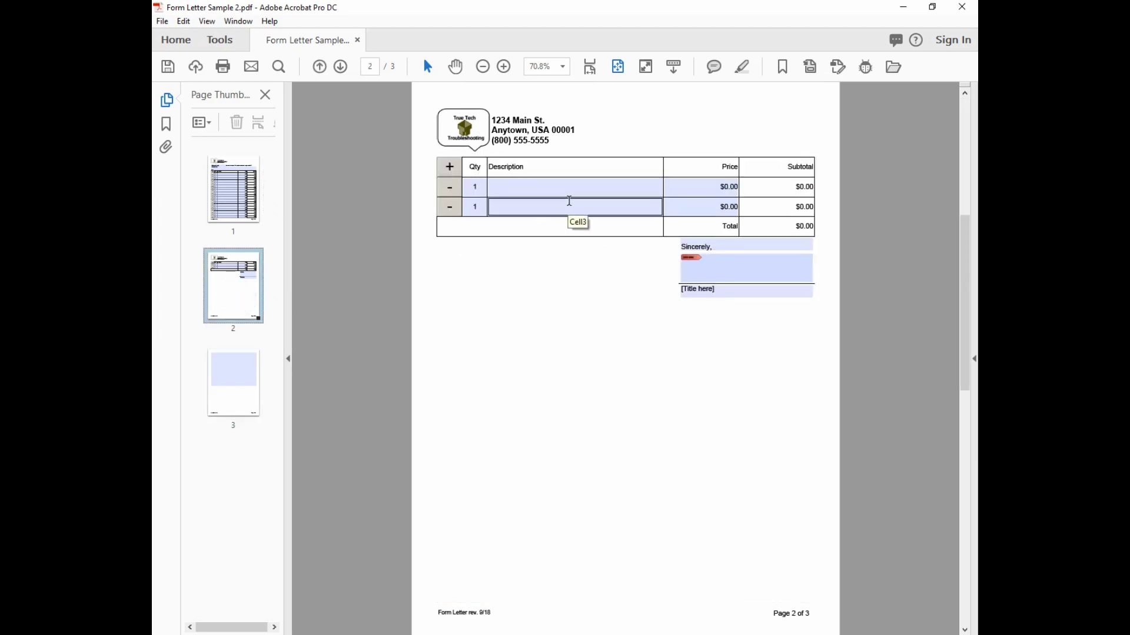
click(228, 376)
click(626, 229)
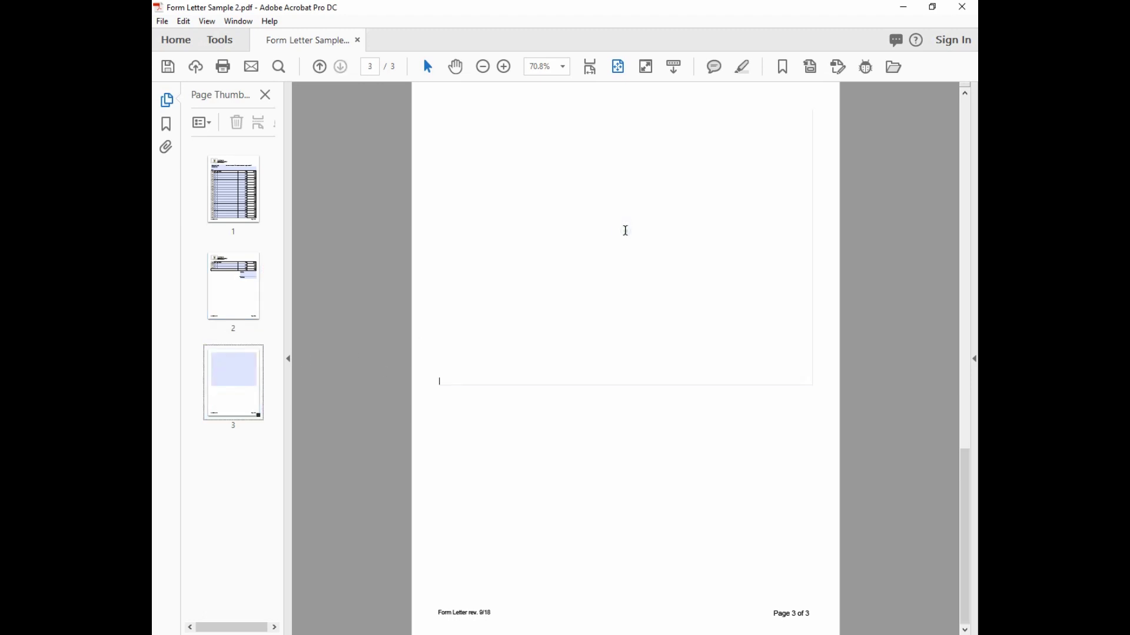
click(573, 210)
text(asdfadsfasdf)
key(Return)
key(Return)
key(Return)
text(as df asdf a sdf asdf as fdasd f)
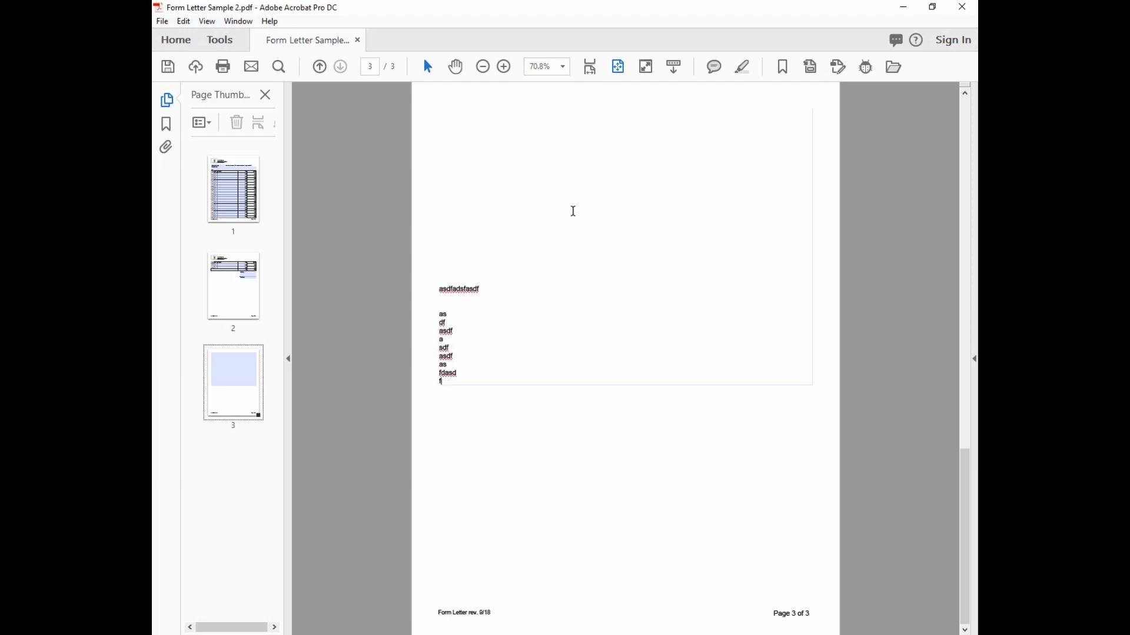
key(alt+Tab)
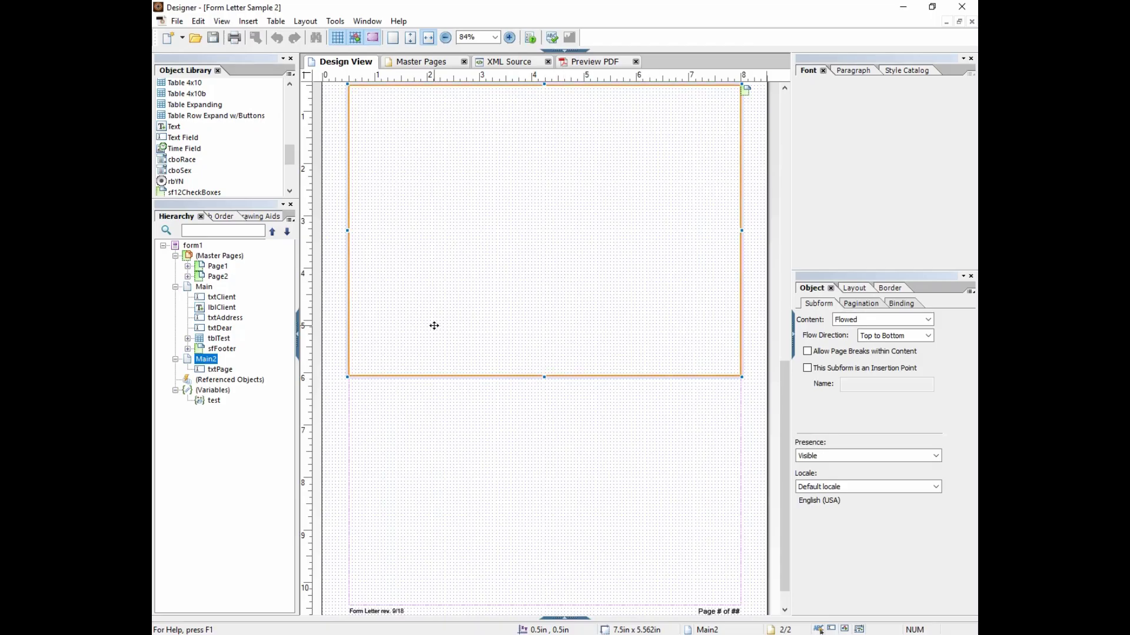
- Compare Main's pagination with Main2's, leaving After at Continue Filling Parent
click(204, 287)
click(861, 303)
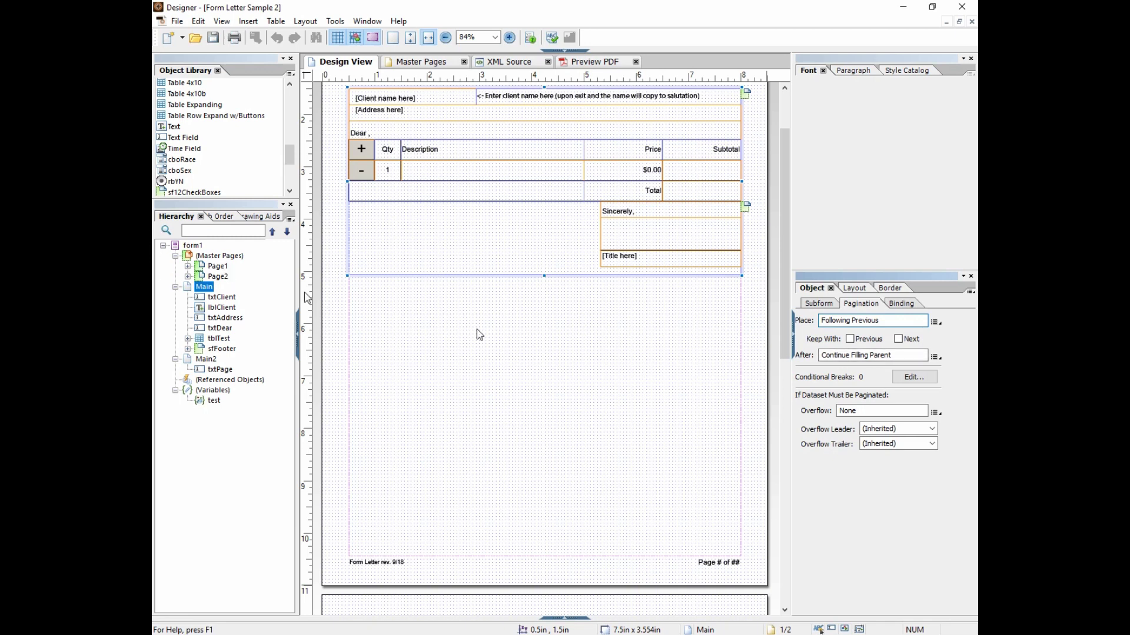
click(214, 363)
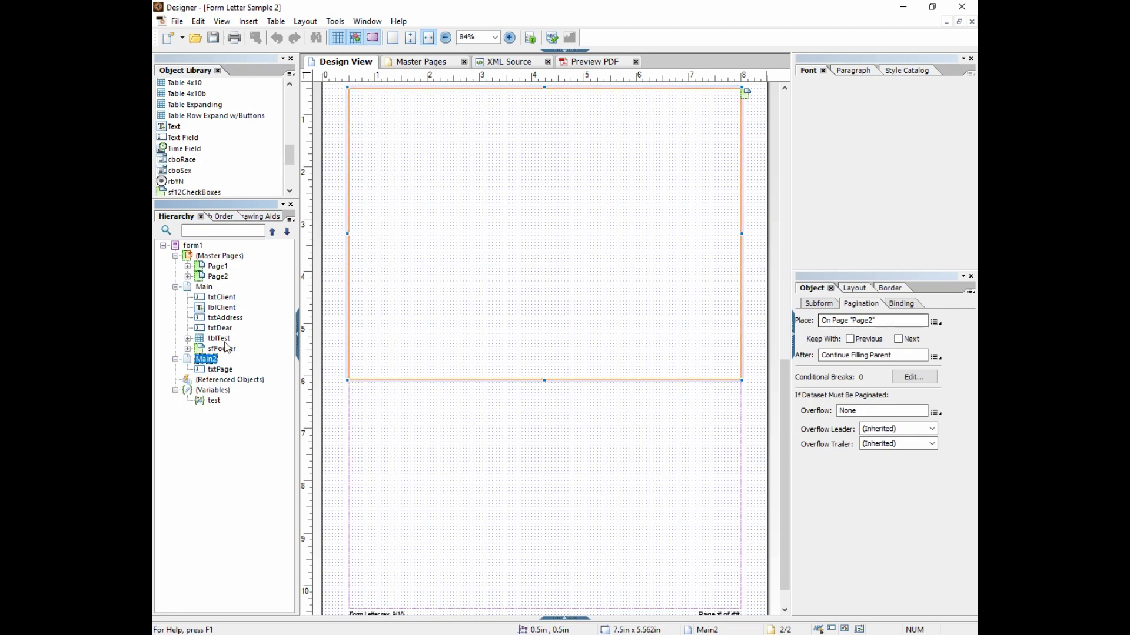
click(204, 287)
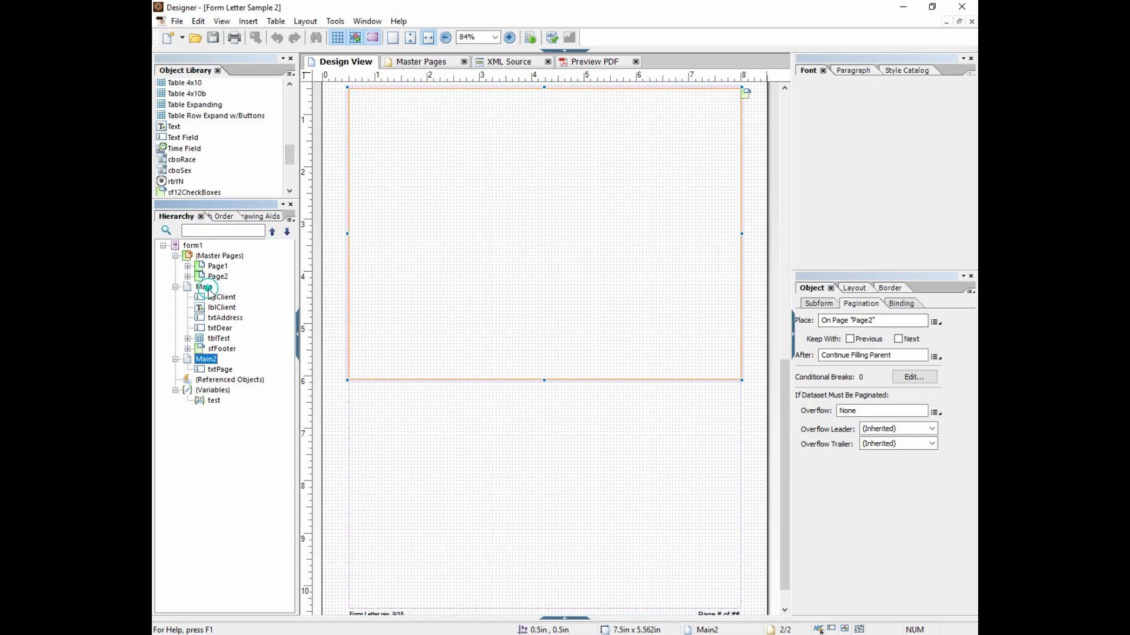
click(869, 360)
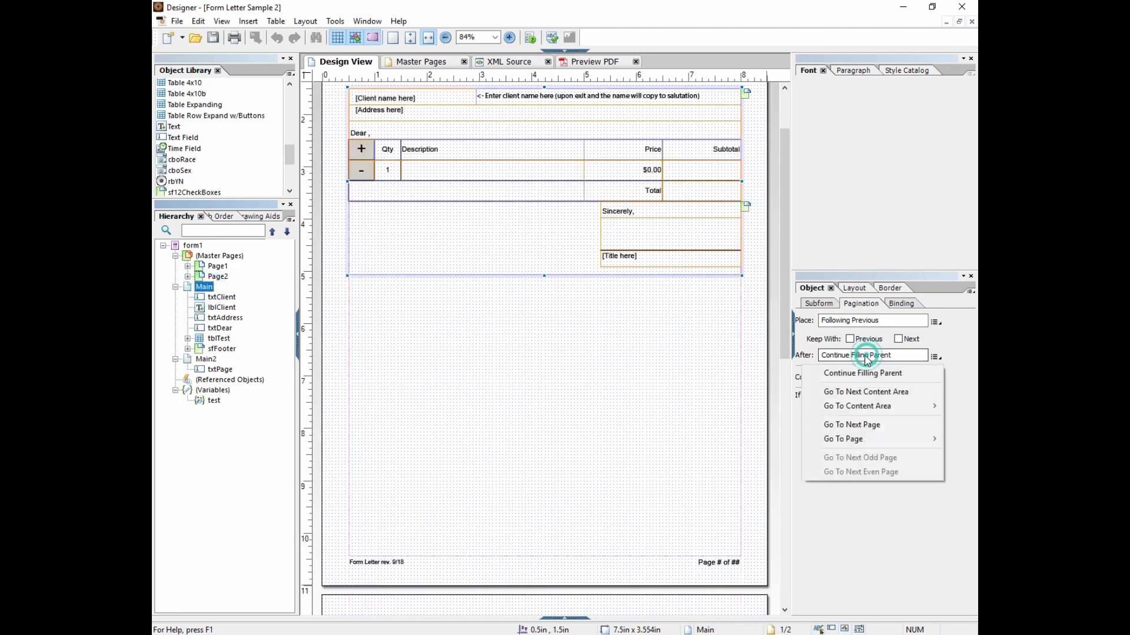
click(945, 352)
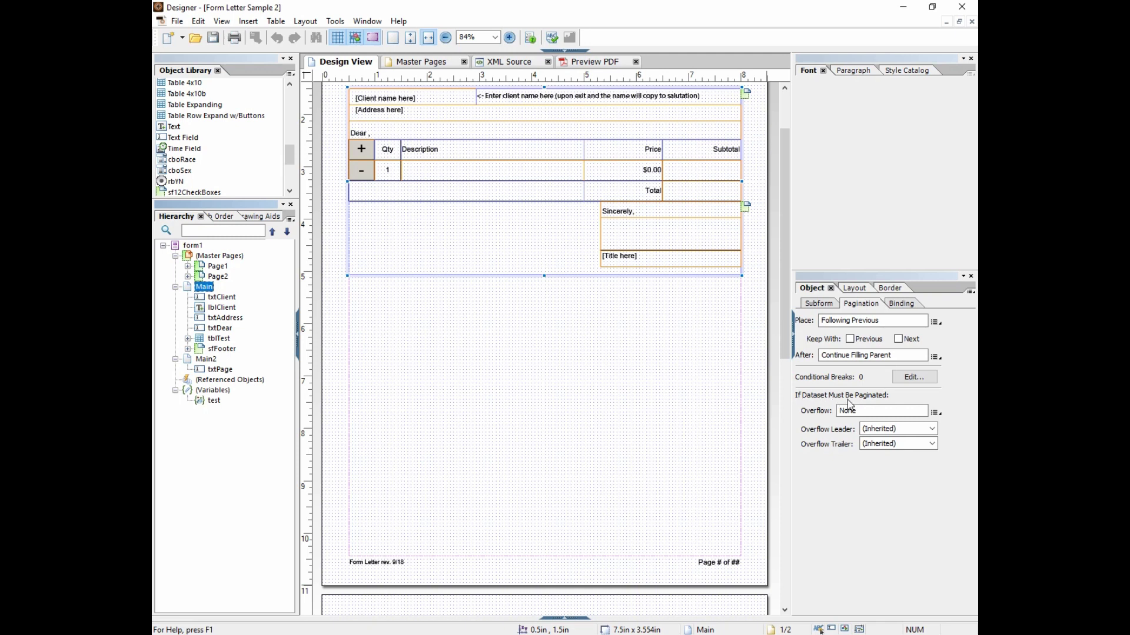
- Set Main's Overflow to Go To Content Area 'Body2'
click(936, 413)
mouse_move(929, 453)
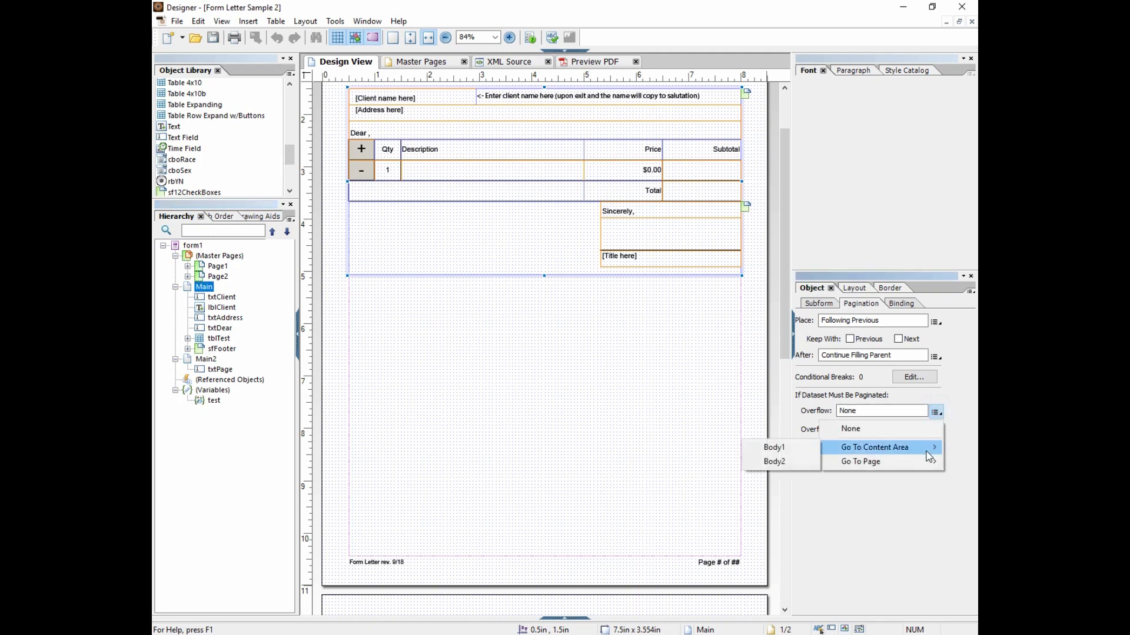
click(789, 463)
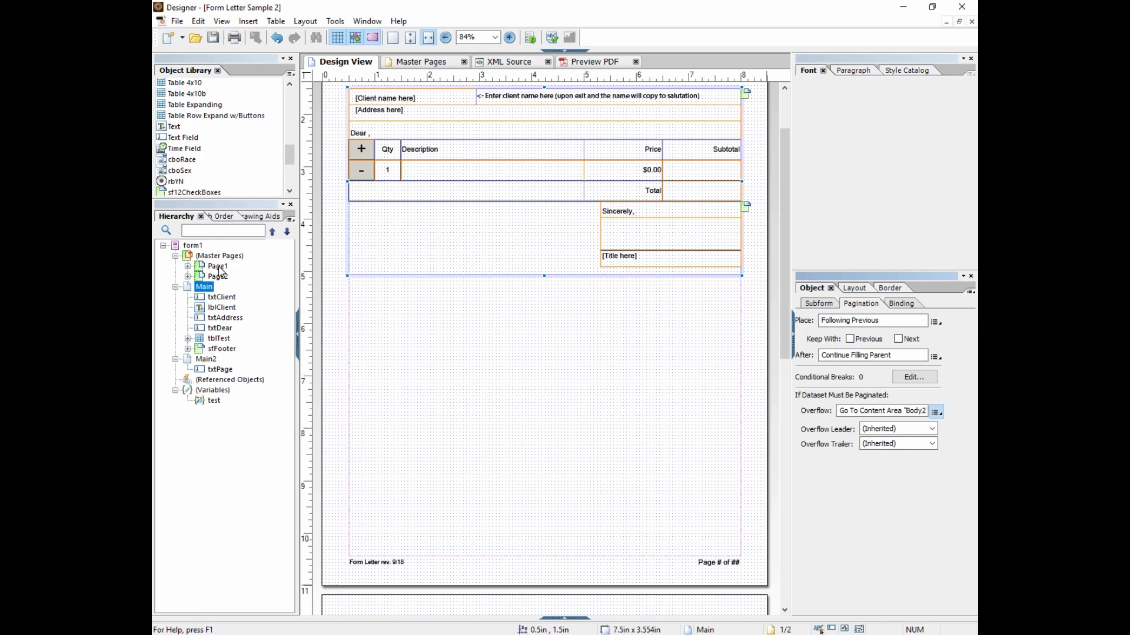
- Save the form and add four rows to the item table in Acrobat
click(214, 38)
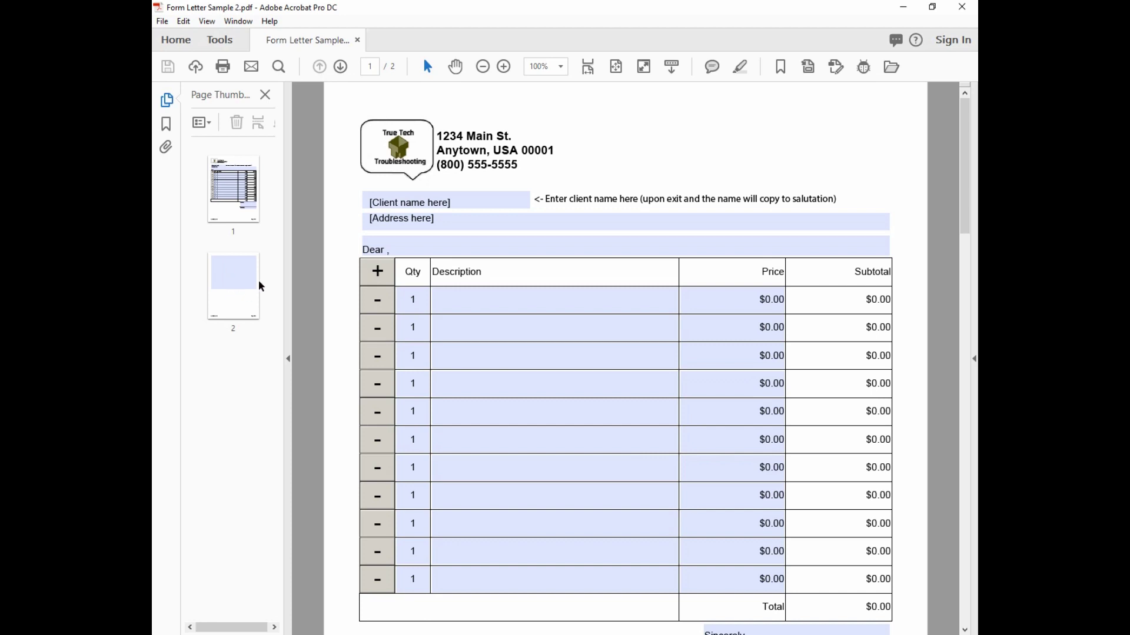
click(382, 273)
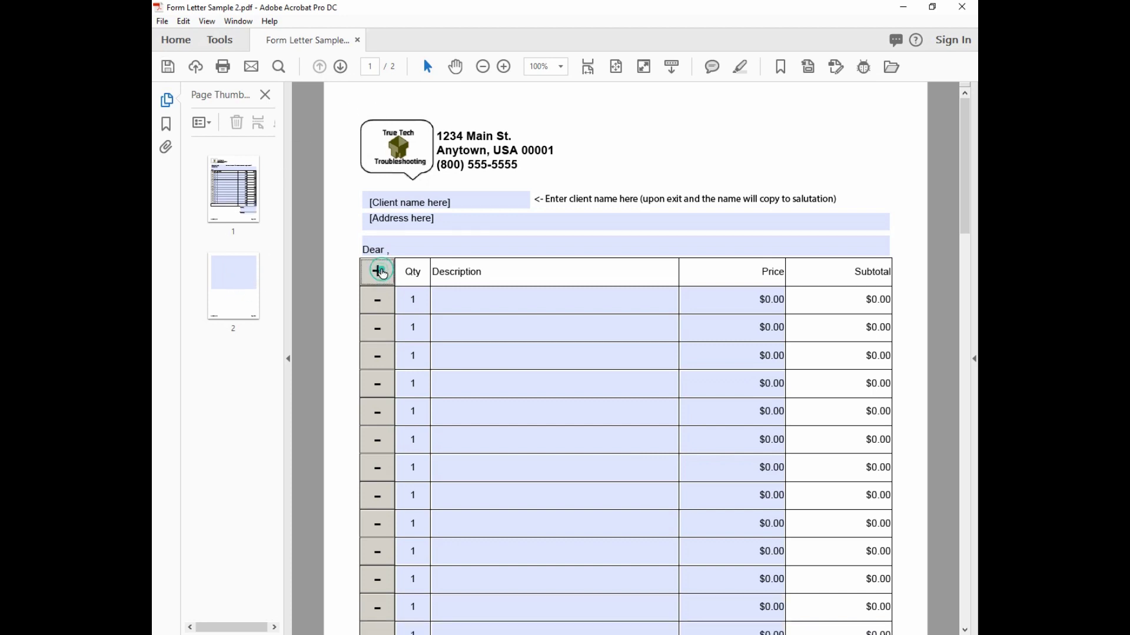
click(381, 272)
click(381, 273)
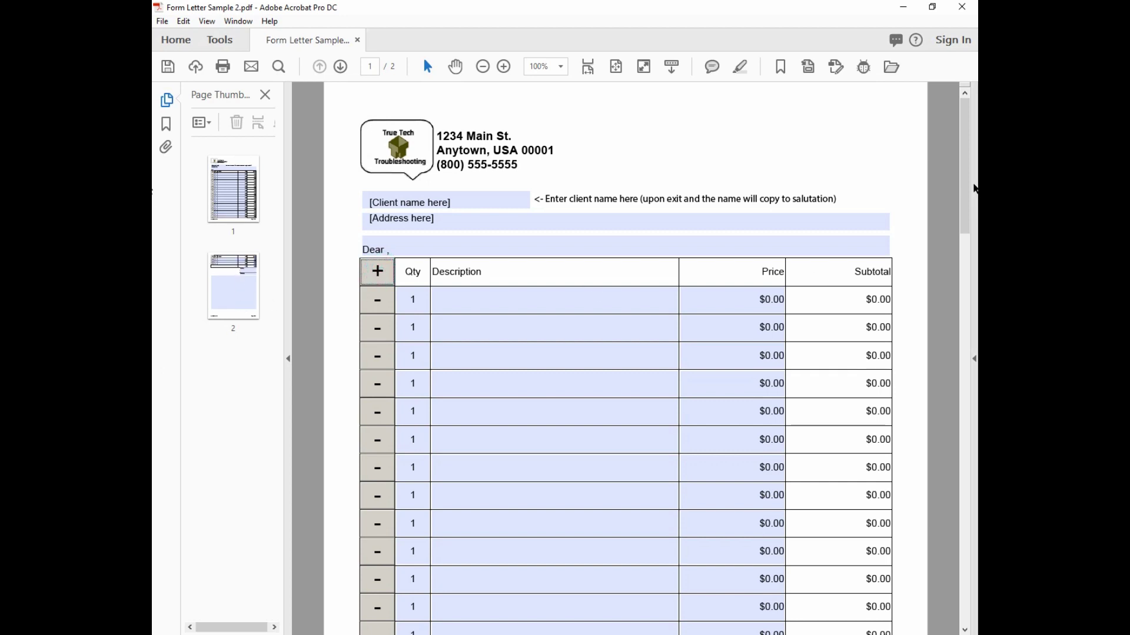
drag(963, 181, 958, 421)
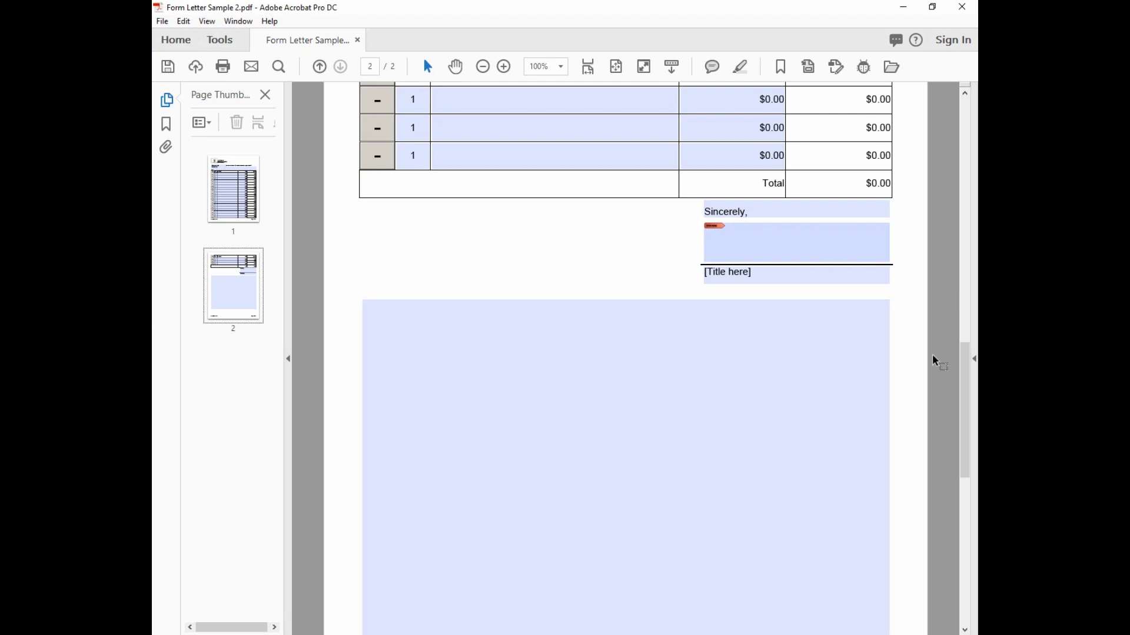
drag(965, 362, 965, 257)
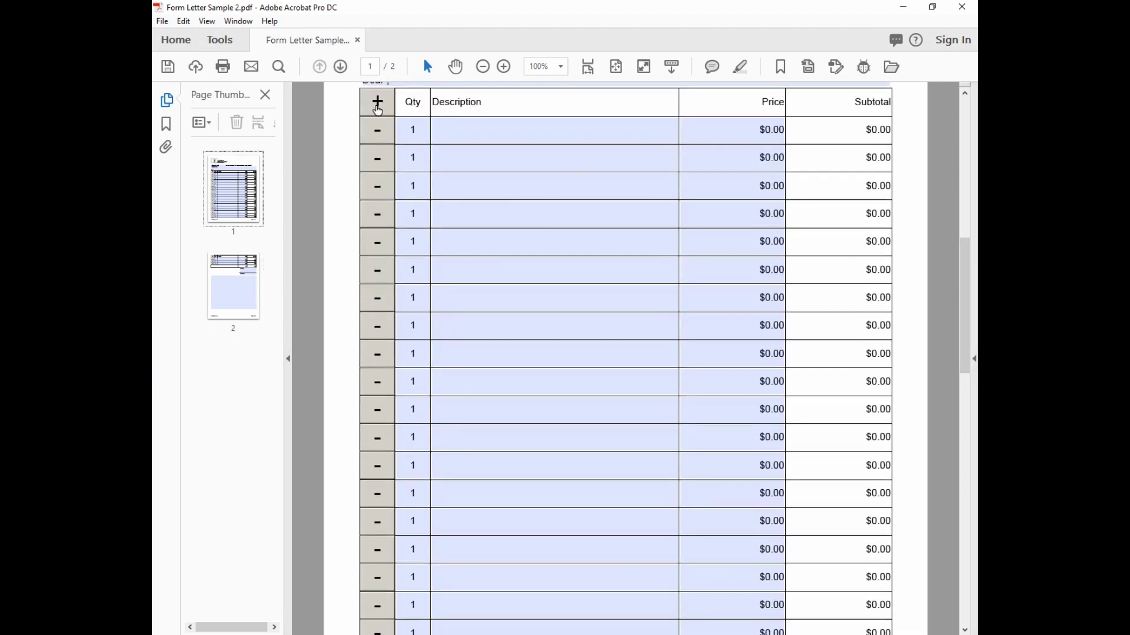
click(378, 106)
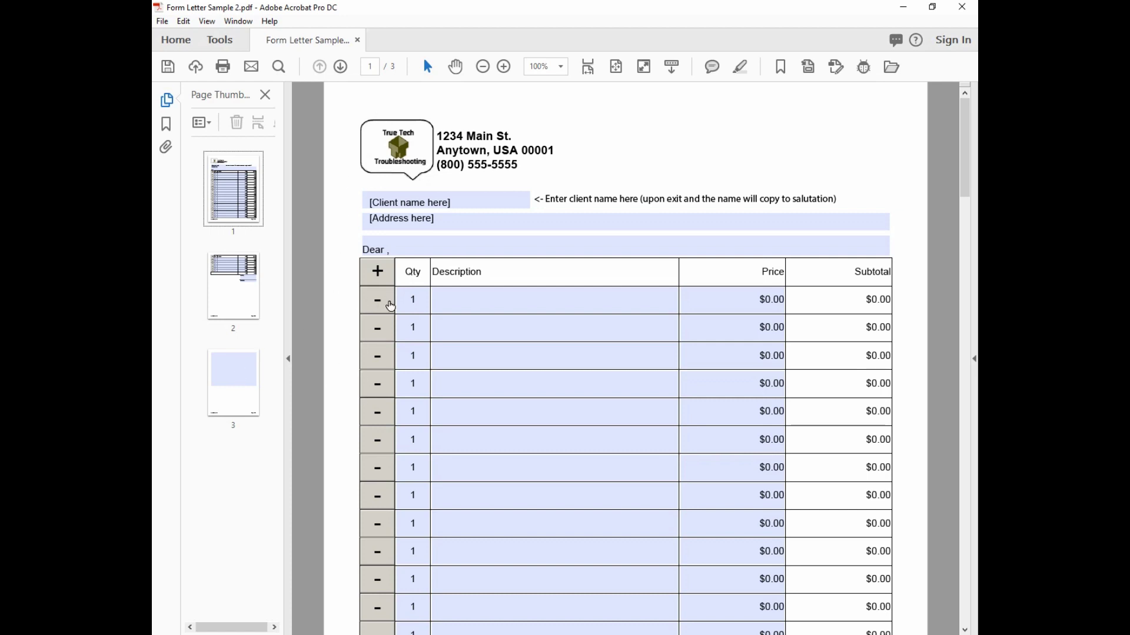
- Remove and re-add table rows to check the text field spills onto a third page
click(381, 302)
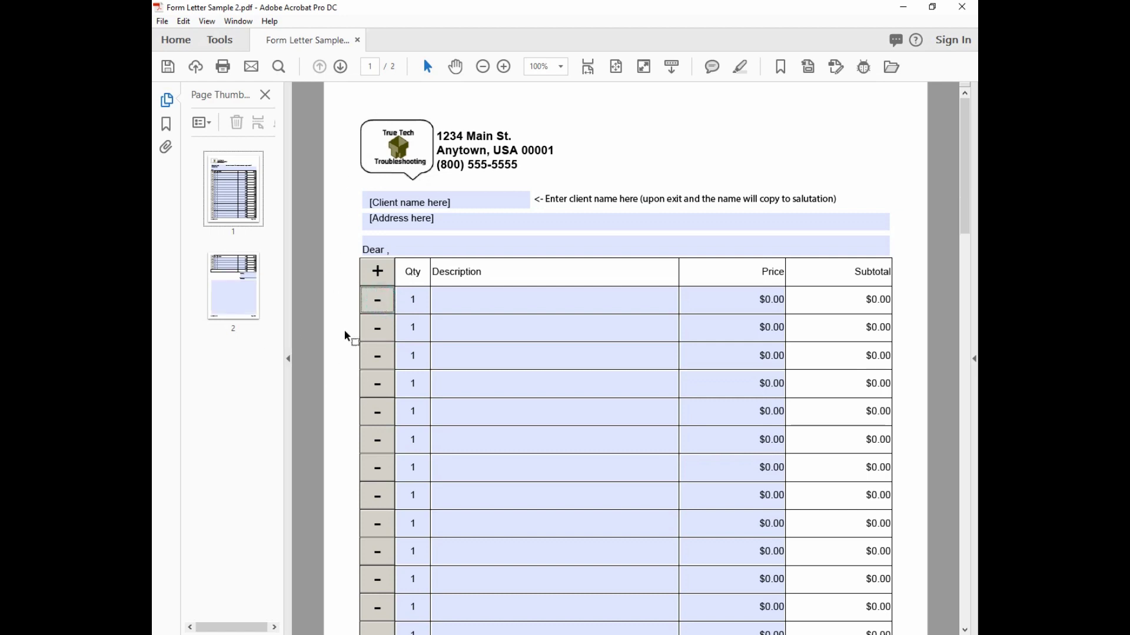
click(380, 286)
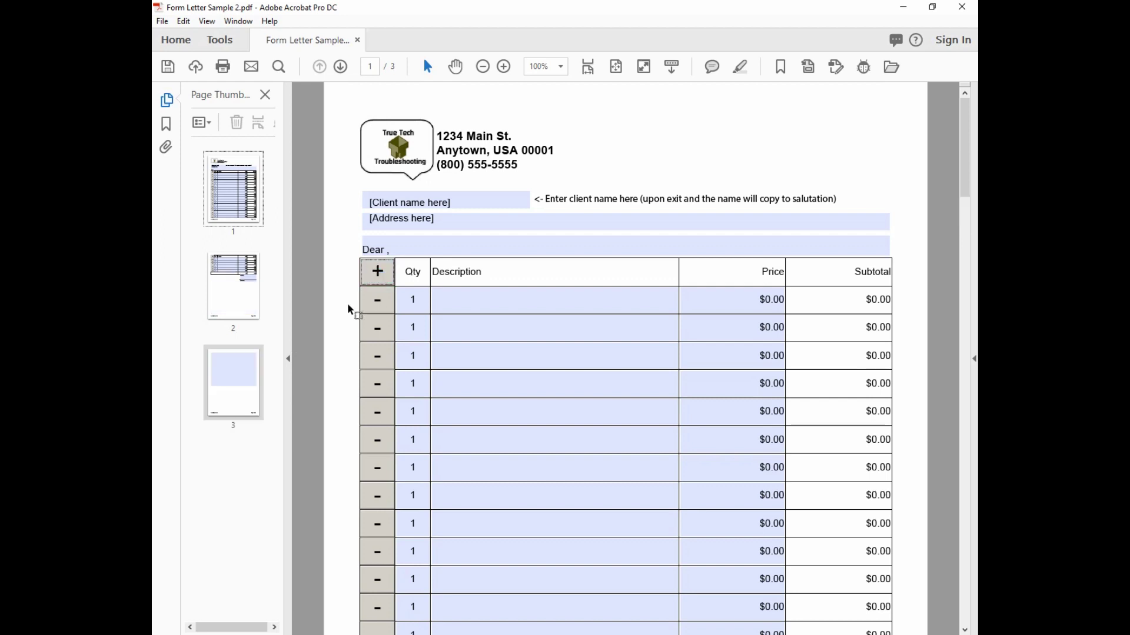
drag(965, 156, 976, 429)
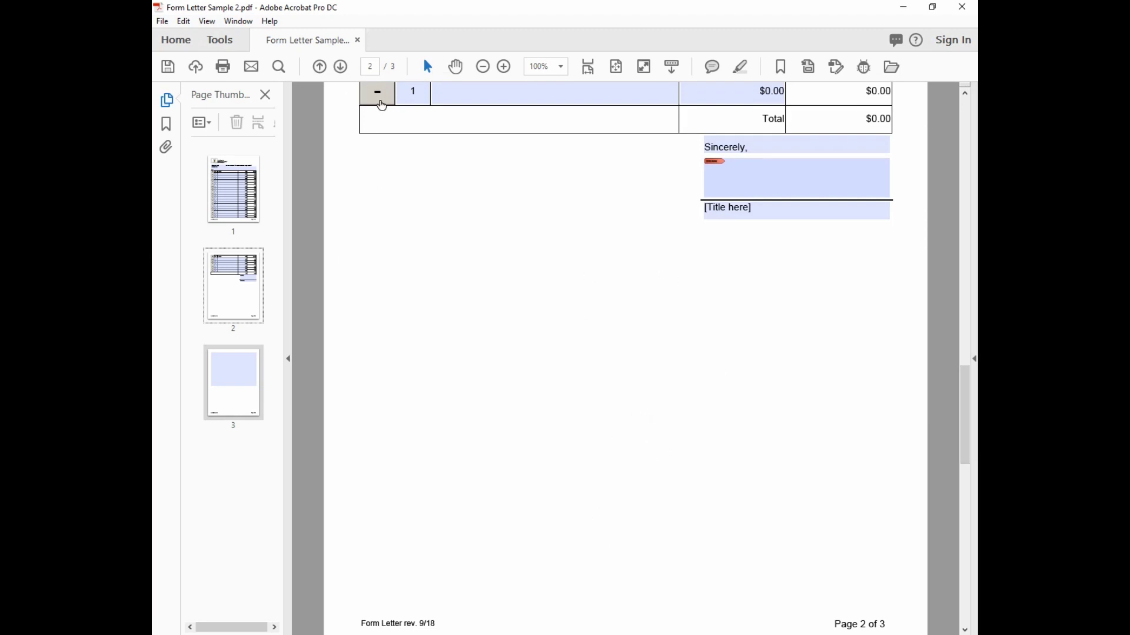
click(380, 100)
drag(967, 490, 967, 495)
drag(965, 547, 954, 121)
click(378, 263)
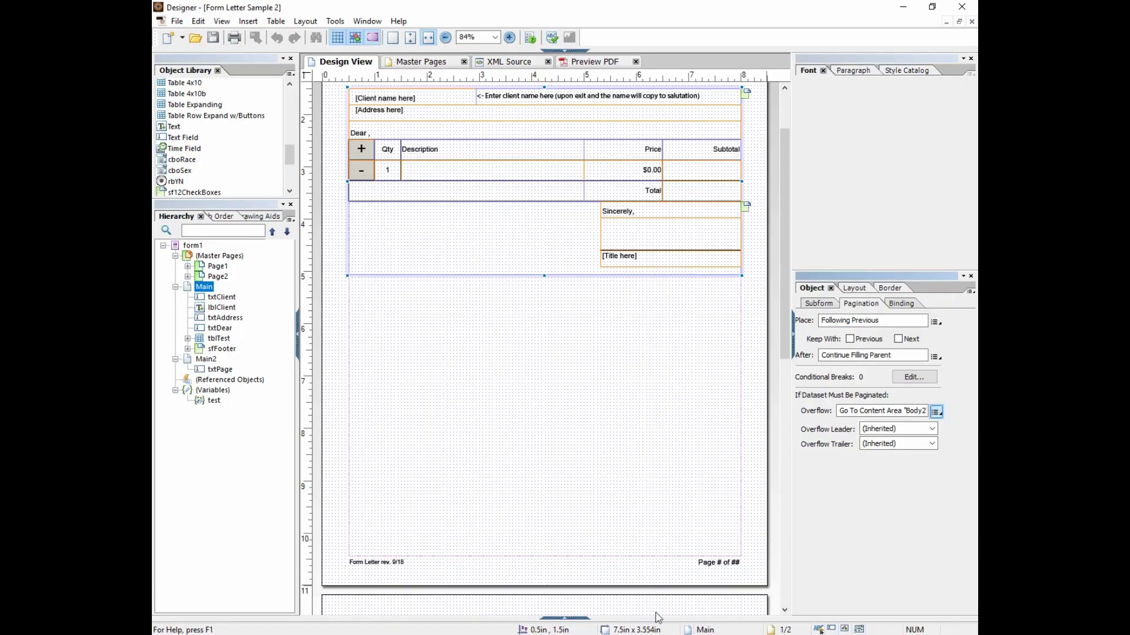
click(220, 369)
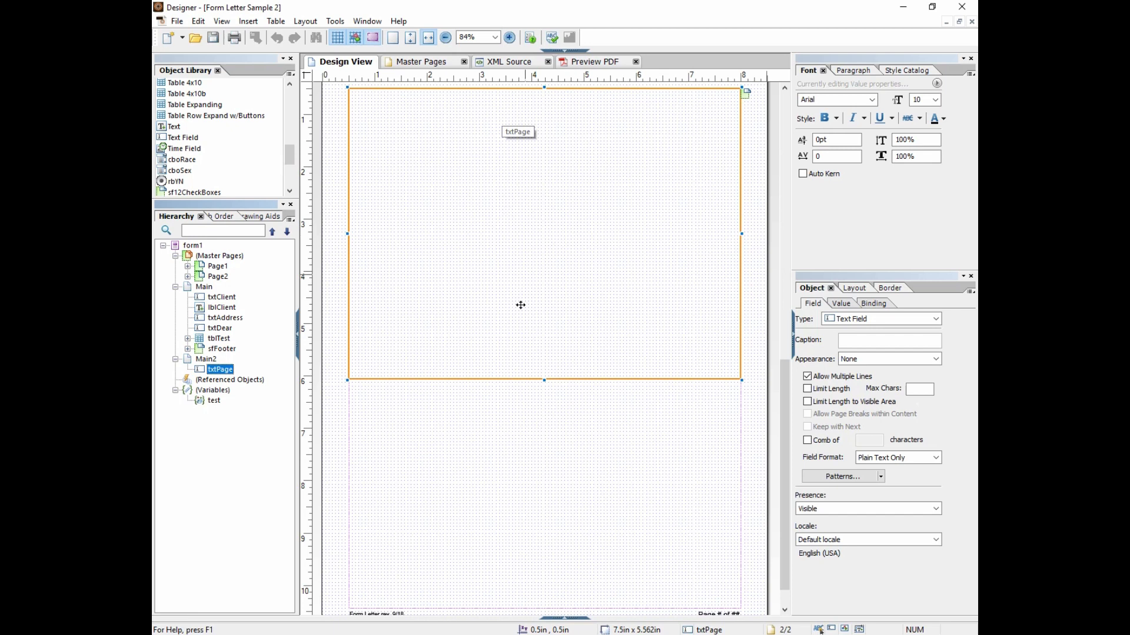
- Turn on Allow Page Breaks within Content for the Main2 subform
click(808, 377)
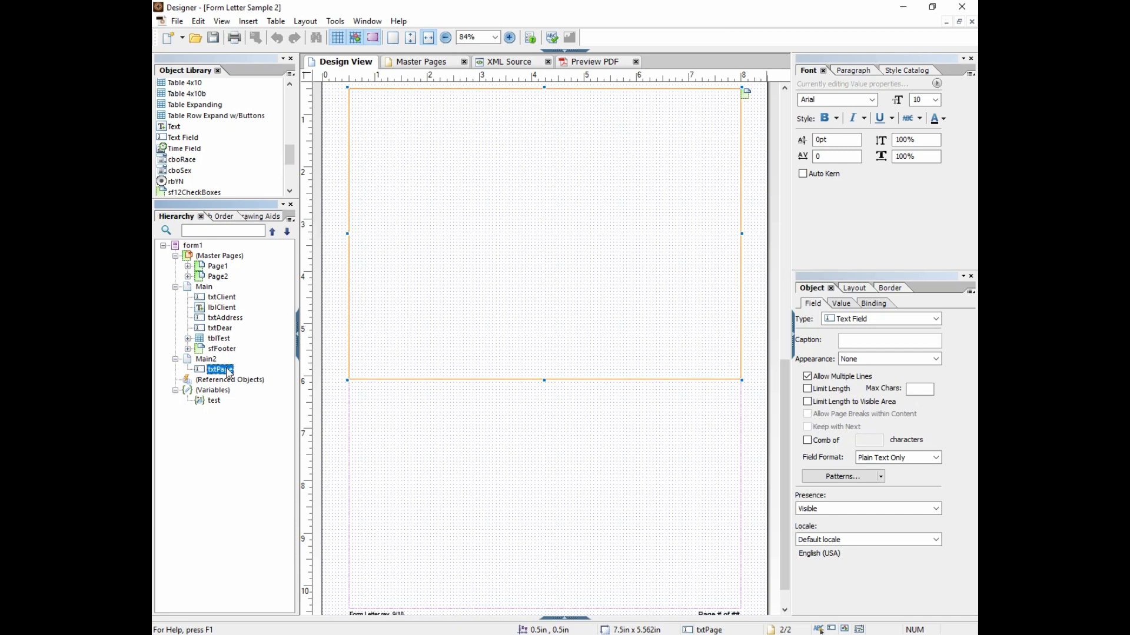
click(206, 359)
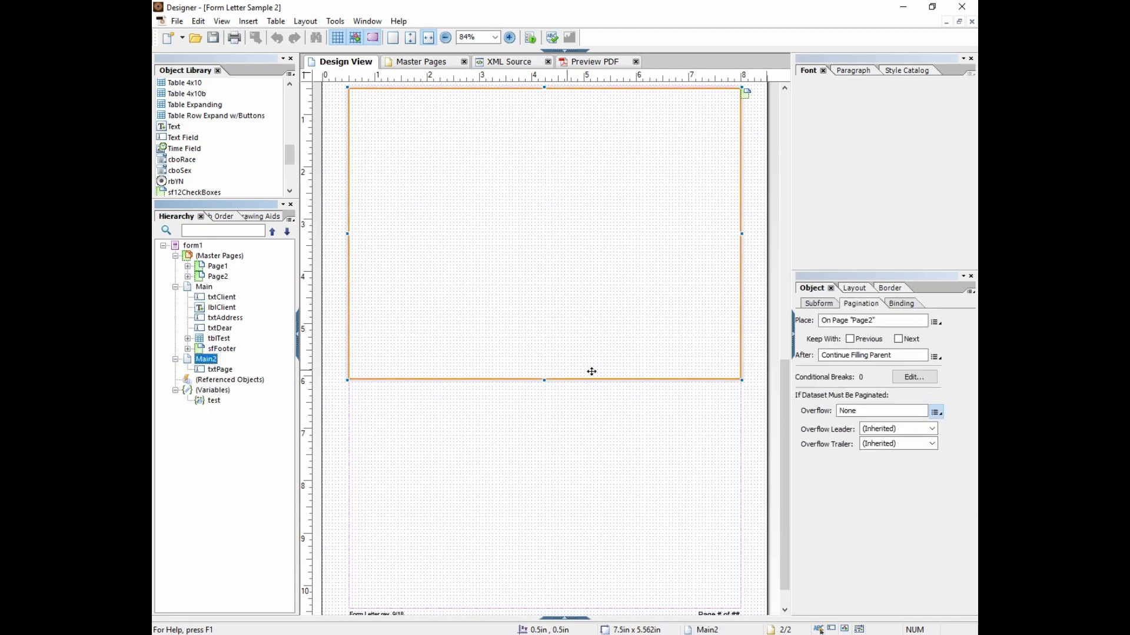
click(818, 304)
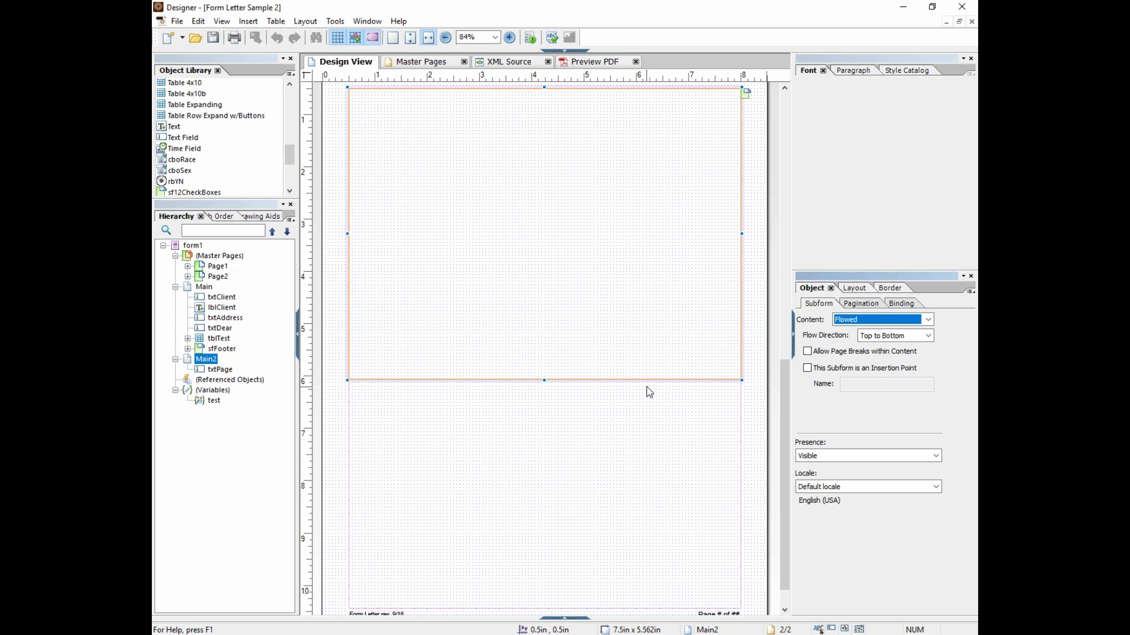
click(223, 370)
click(206, 359)
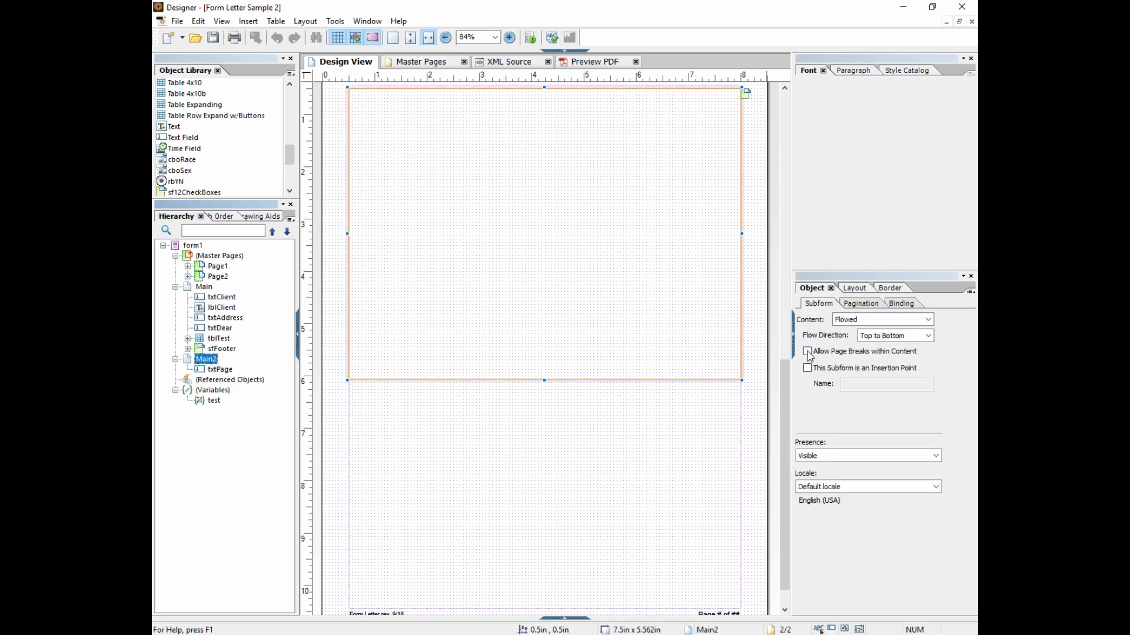
click(808, 352)
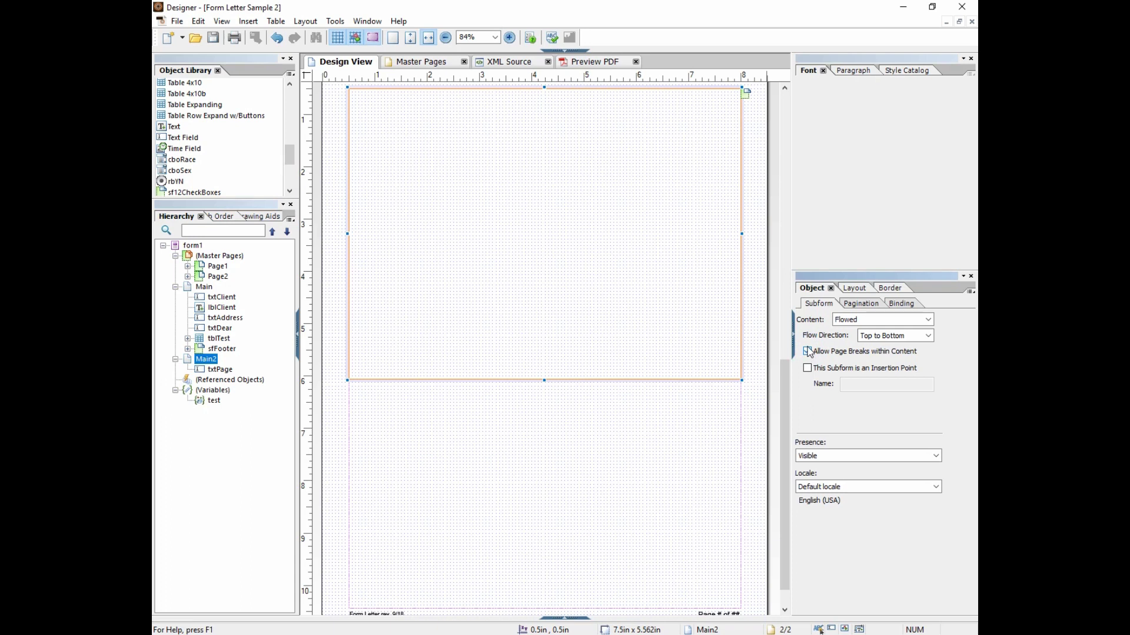
- Allow txtPage to break across pages and drag its bottom edge down to make it taller
click(187, 360)
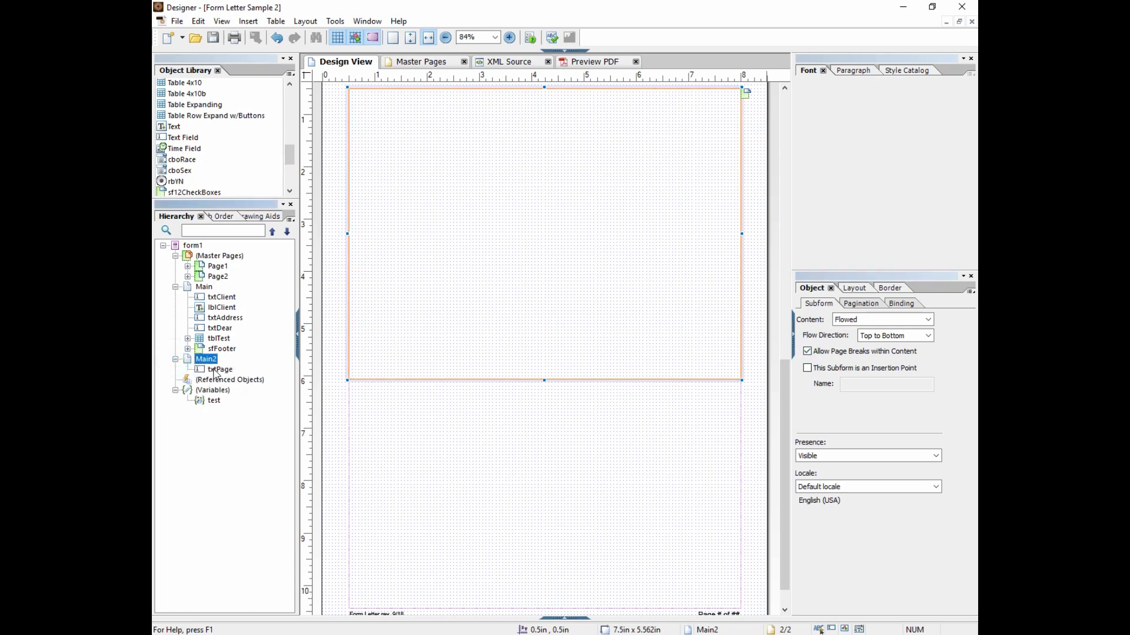
click(216, 370)
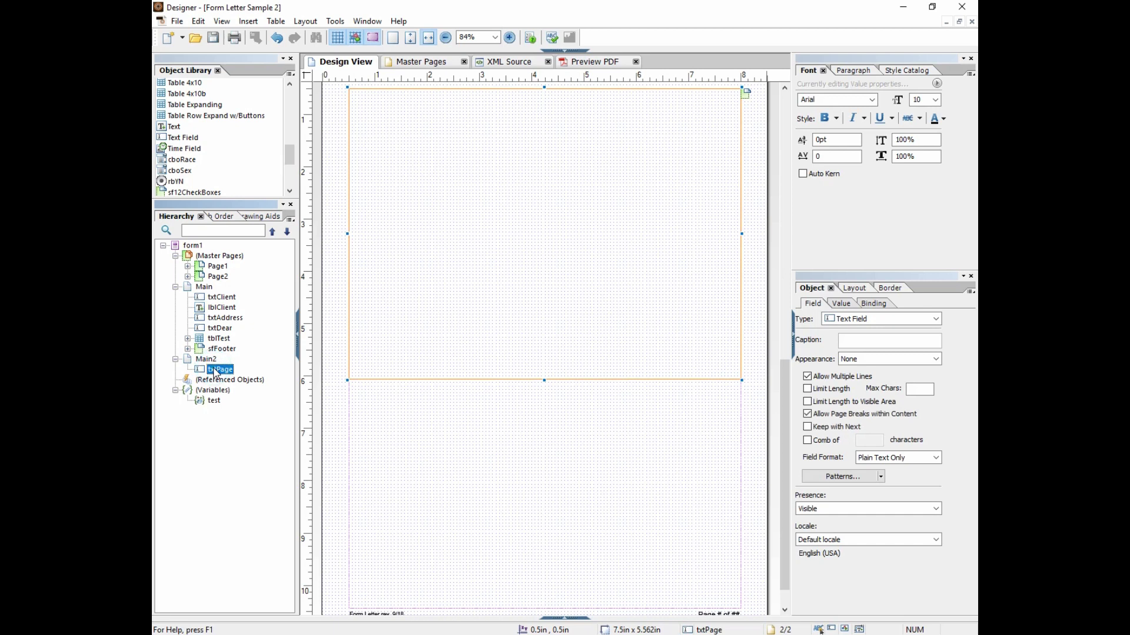
click(807, 414)
click(807, 414)
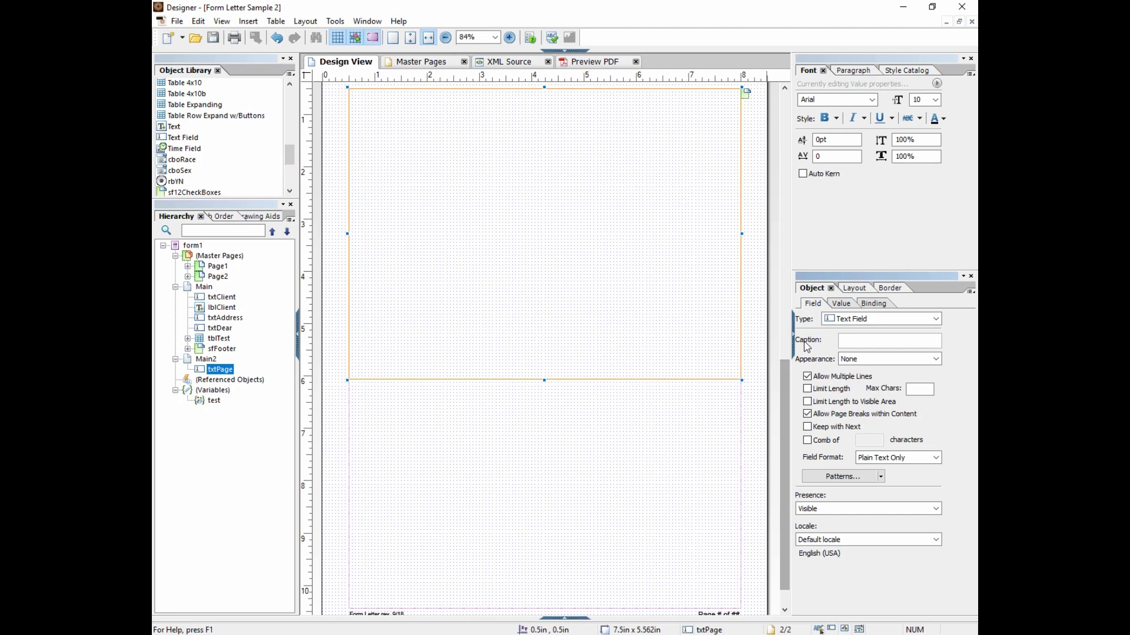
mouse_move(789, 422)
mouse_down()
mouse_move(789, 373)
mouse_move(791, 401)
mouse_up()
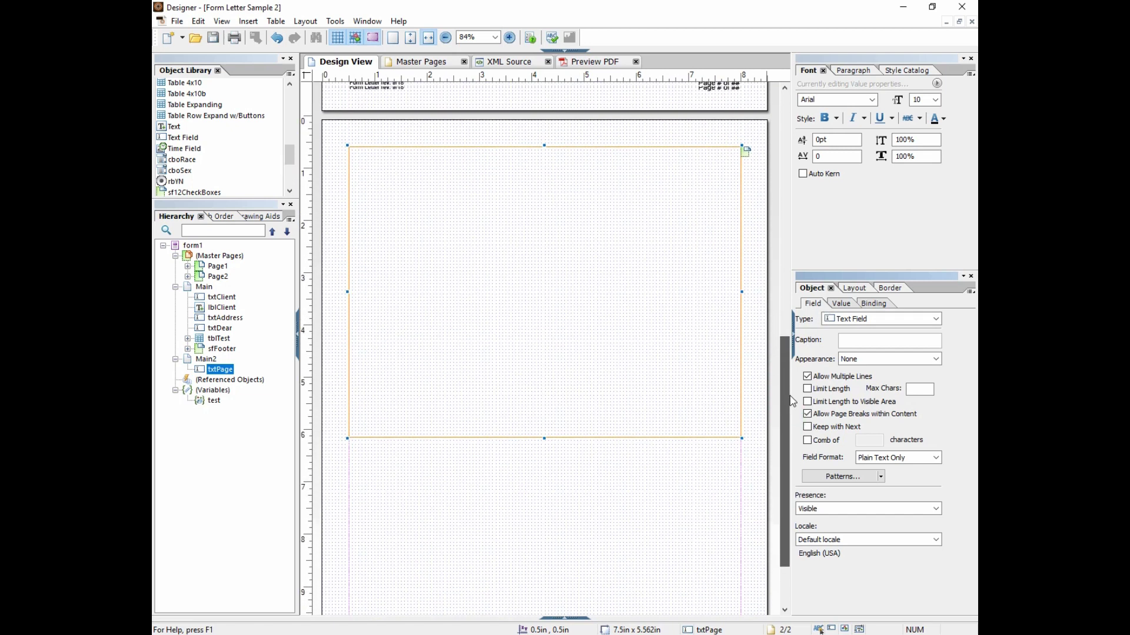
drag(543, 439, 539, 520)
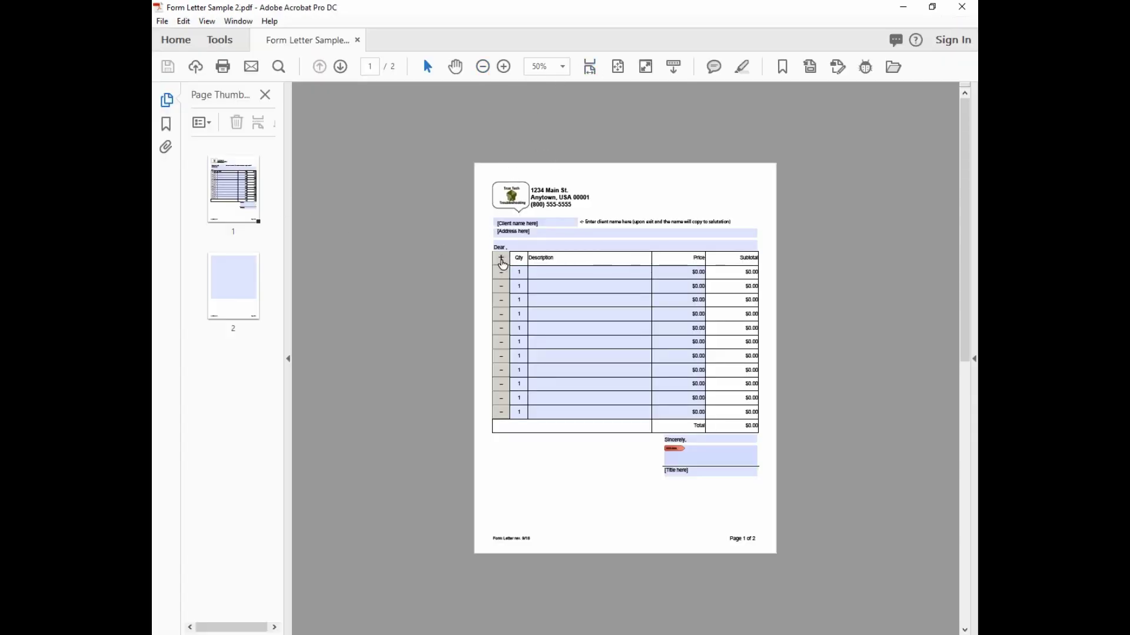
- Add rows to the item table until the form runs onto a third page
click(502, 258)
click(501, 258)
click(501, 259)
click(501, 259)
click(502, 259)
click(501, 259)
click(501, 259)
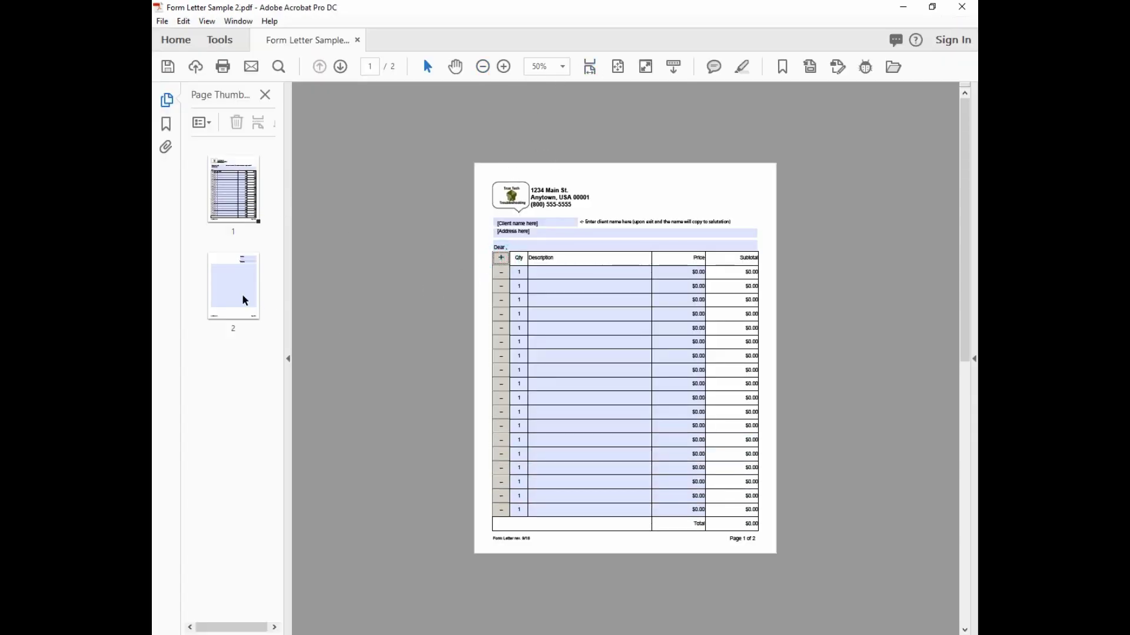
click(504, 258)
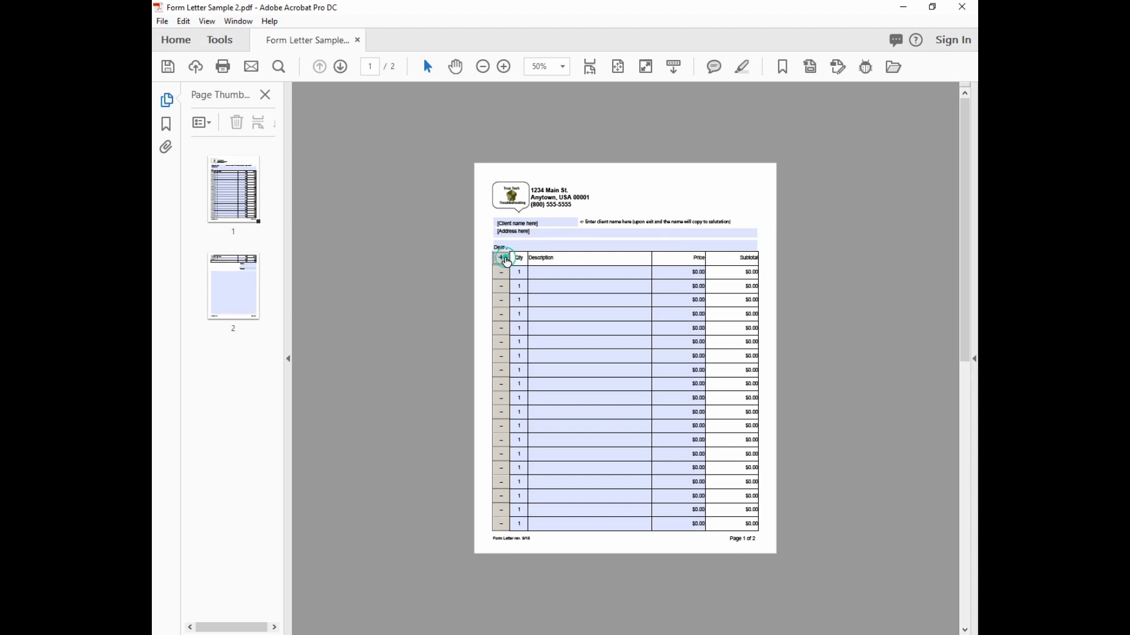
click(505, 258)
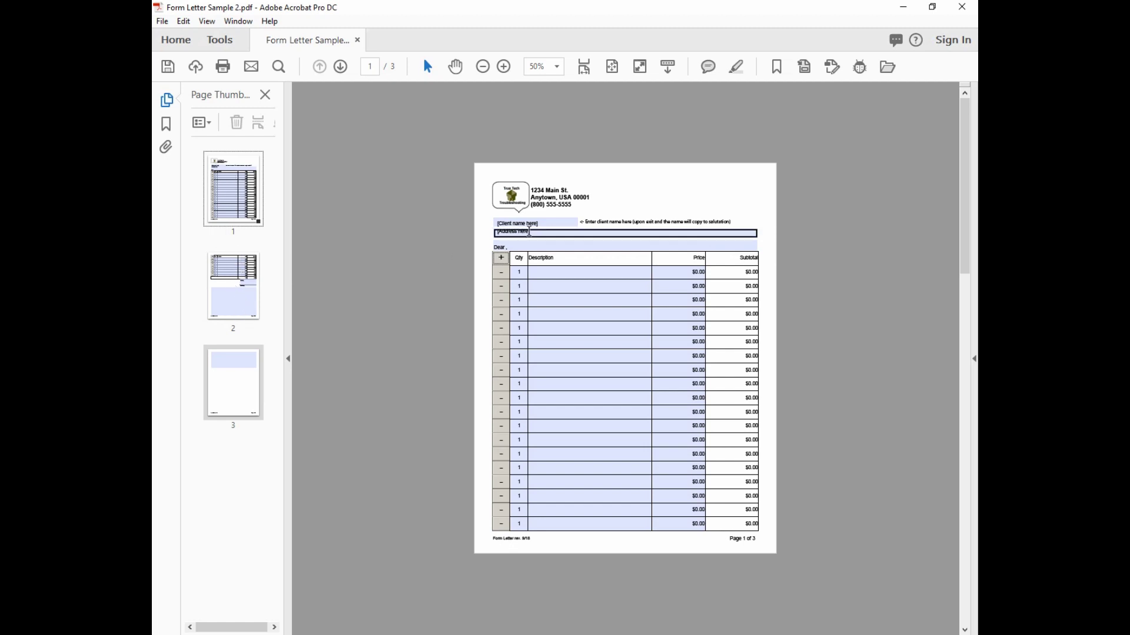
drag(966, 258, 972, 392)
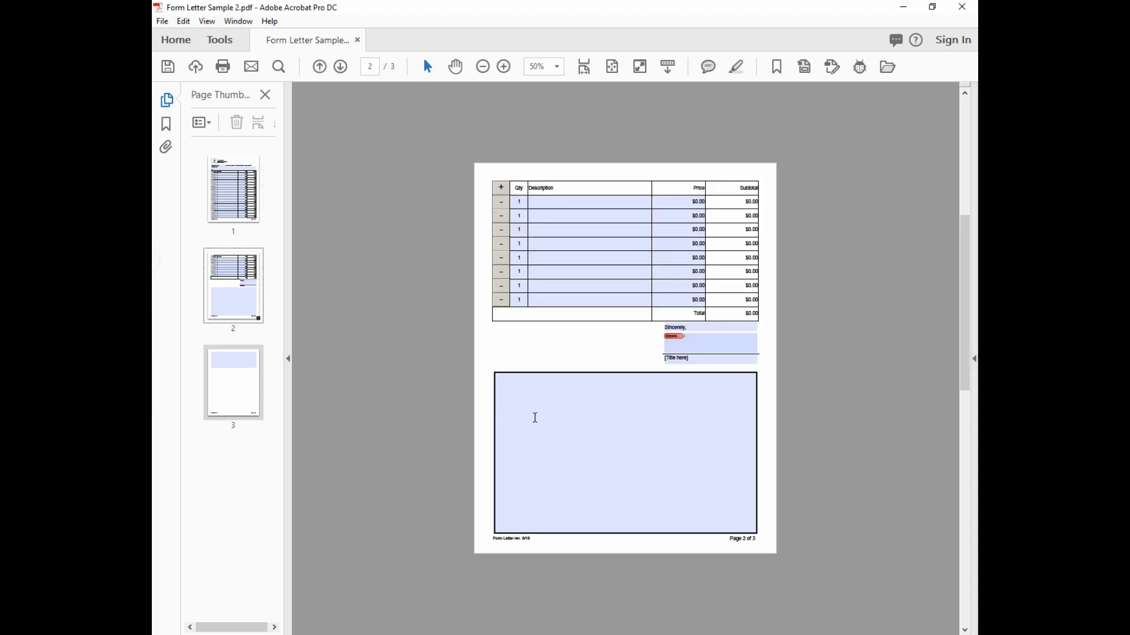
click(533, 416)
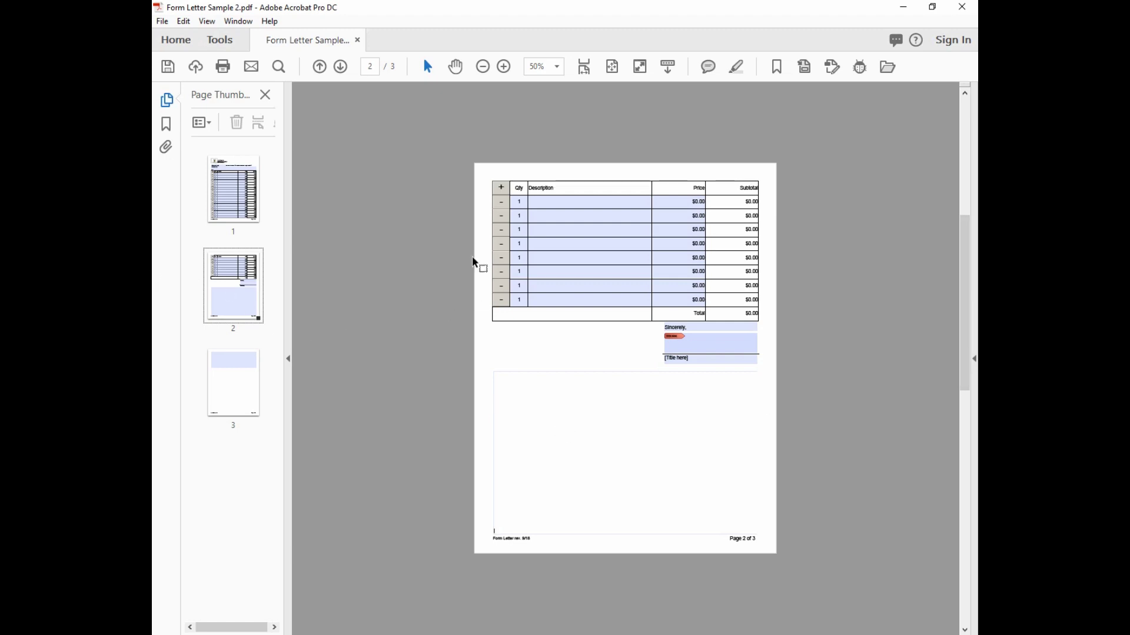
click(501, 187)
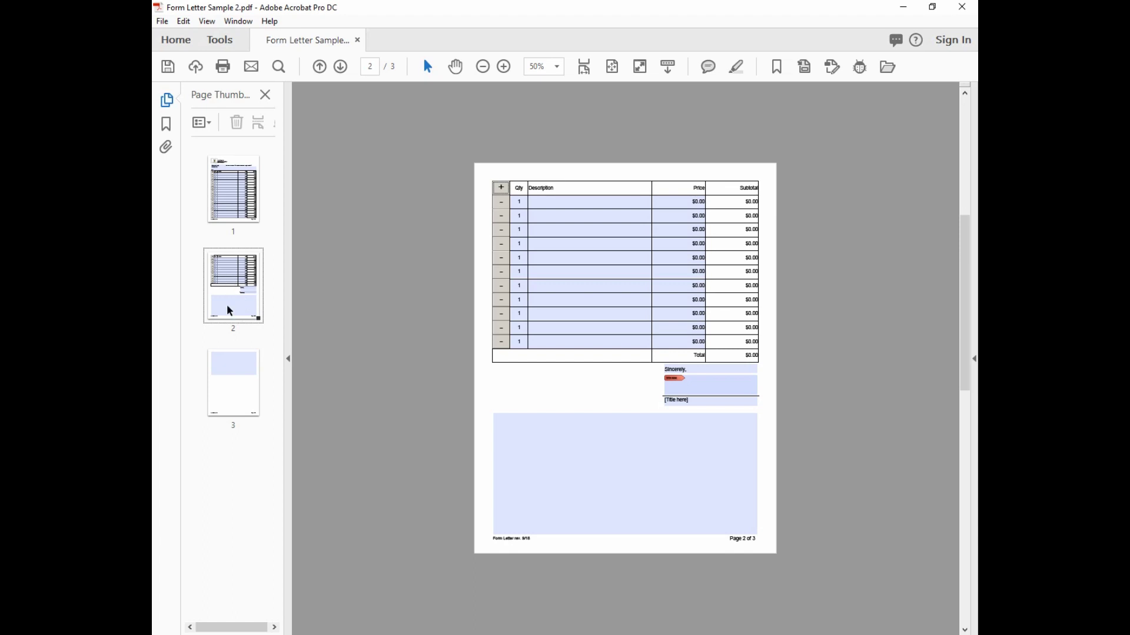
- Type 'asdfasj a sdf asd f sdf adsfj' in the large field and check its overflow on page 3
click(606, 512)
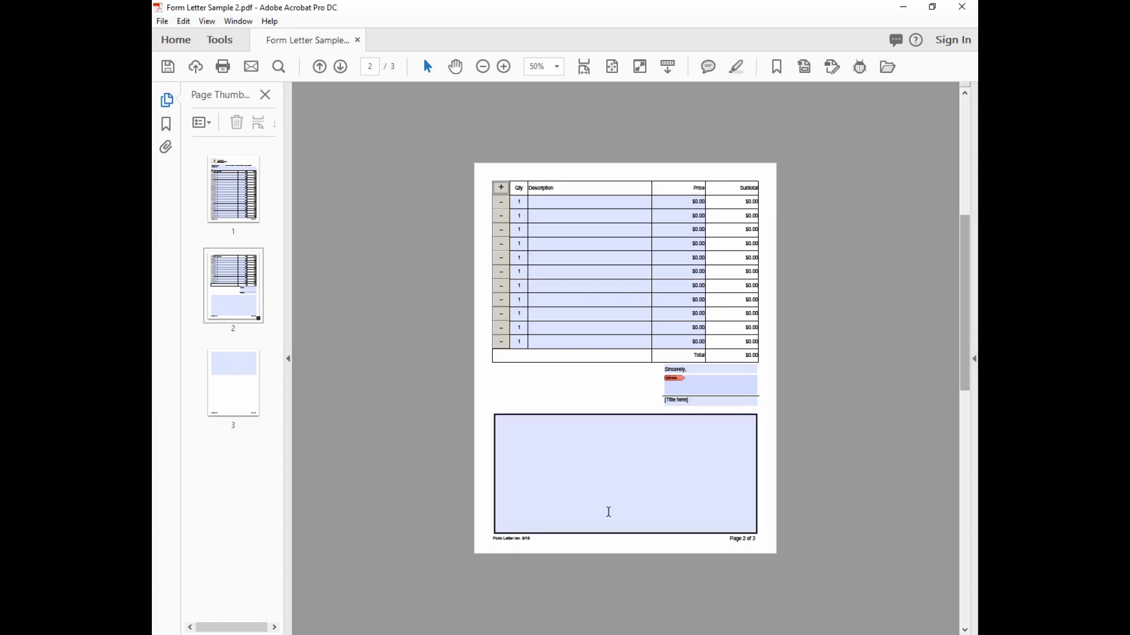
text(asdfasj a sdf asd f sdf adsfj)
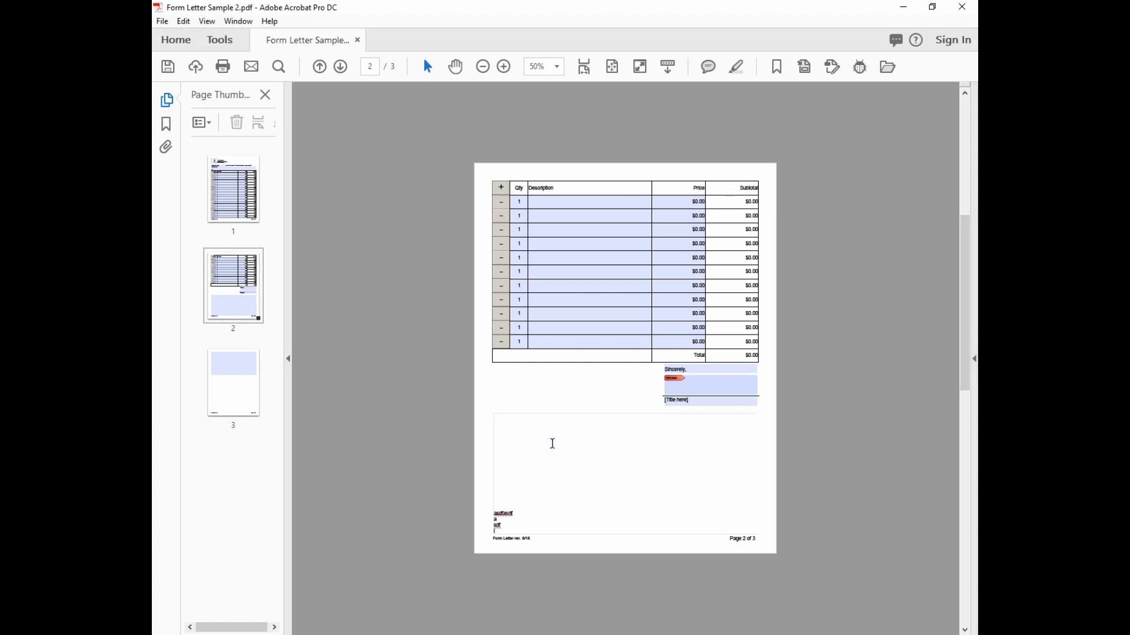
click(260, 407)
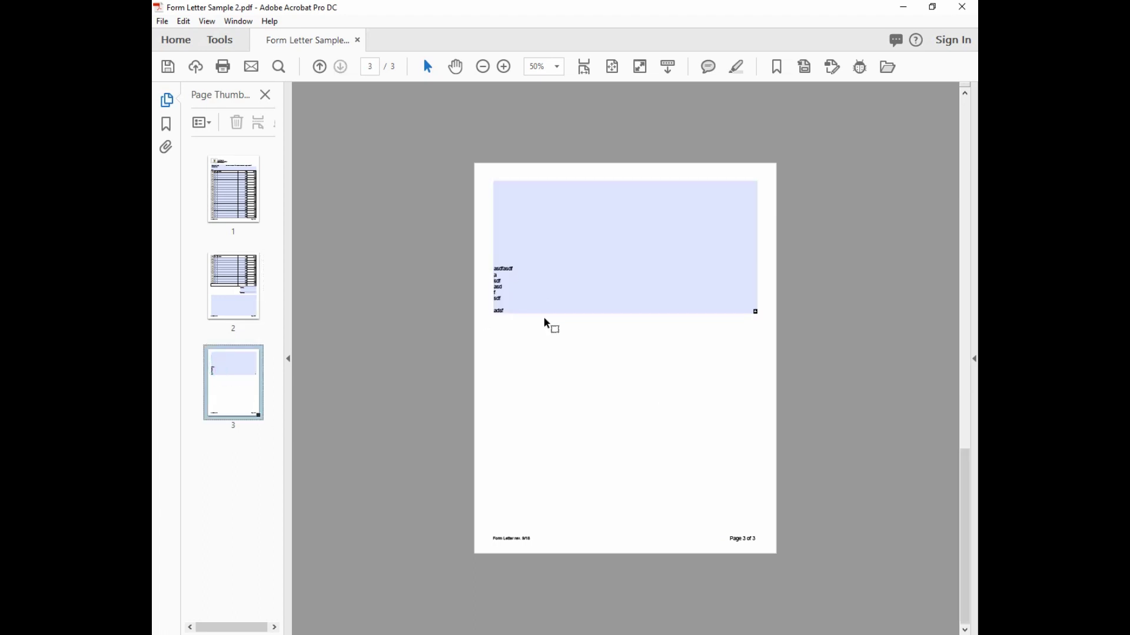
click(741, 213)
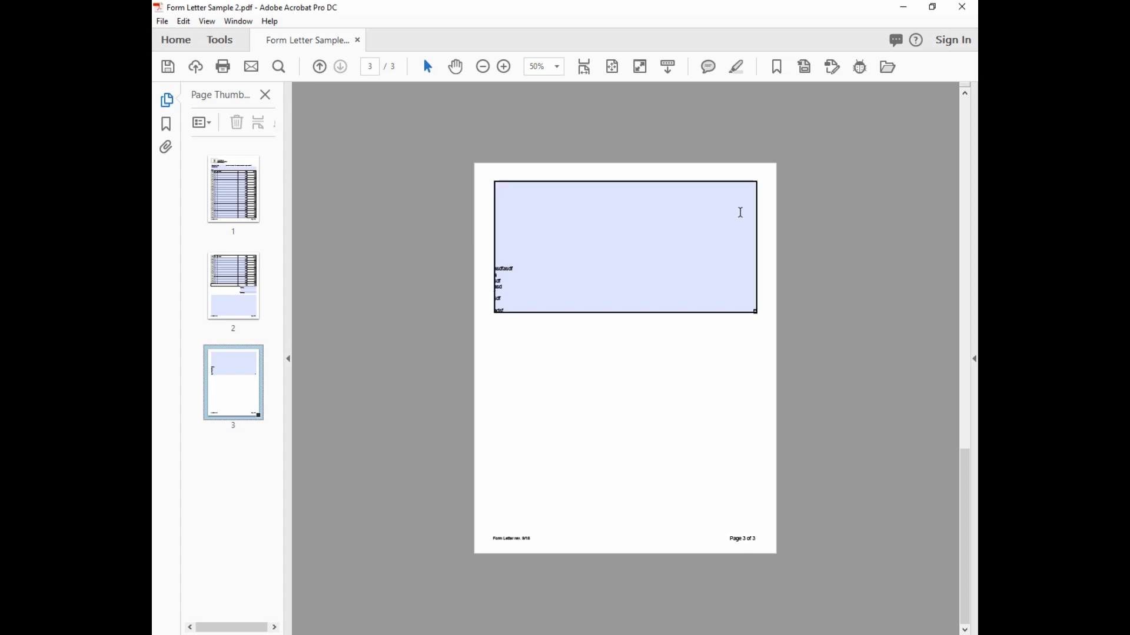
key(alt+Tab)
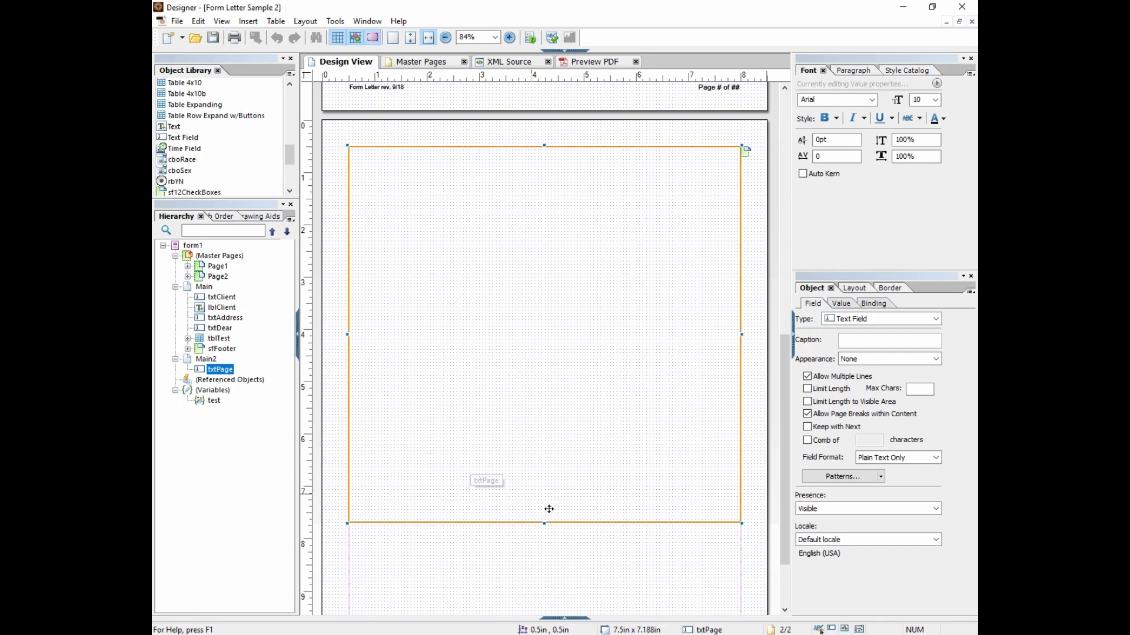
click(206, 359)
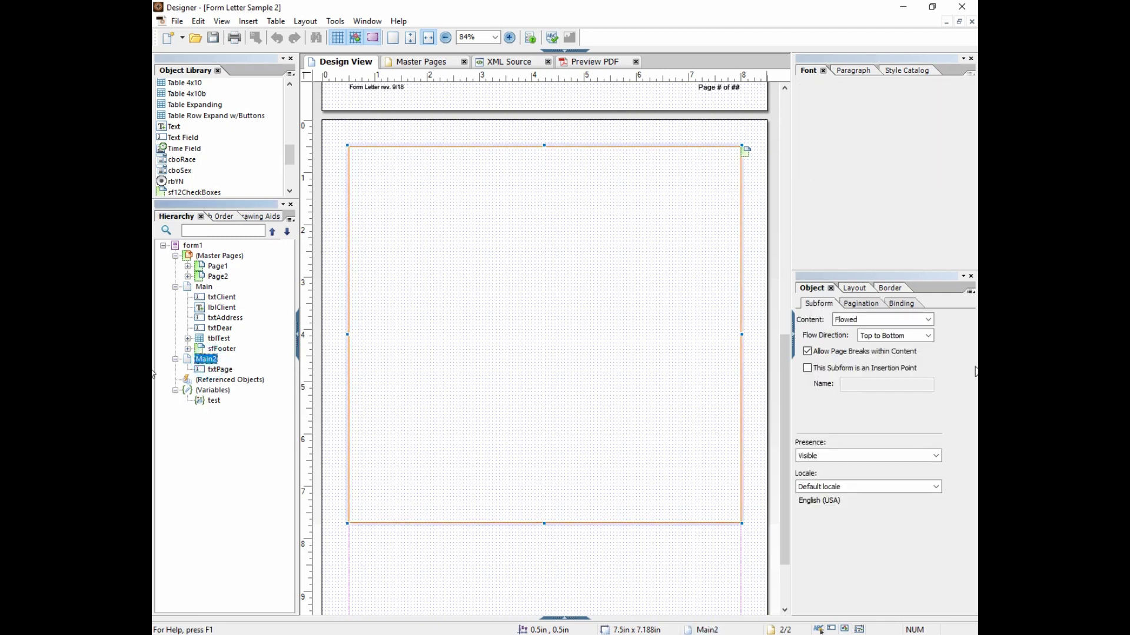
click(861, 303)
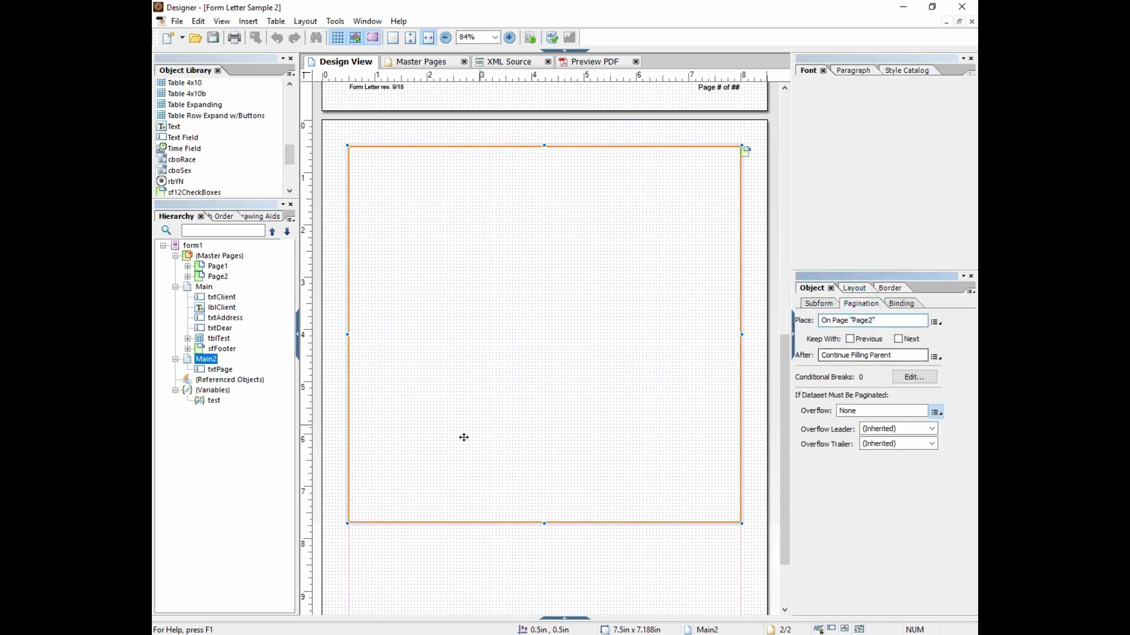
click(819, 305)
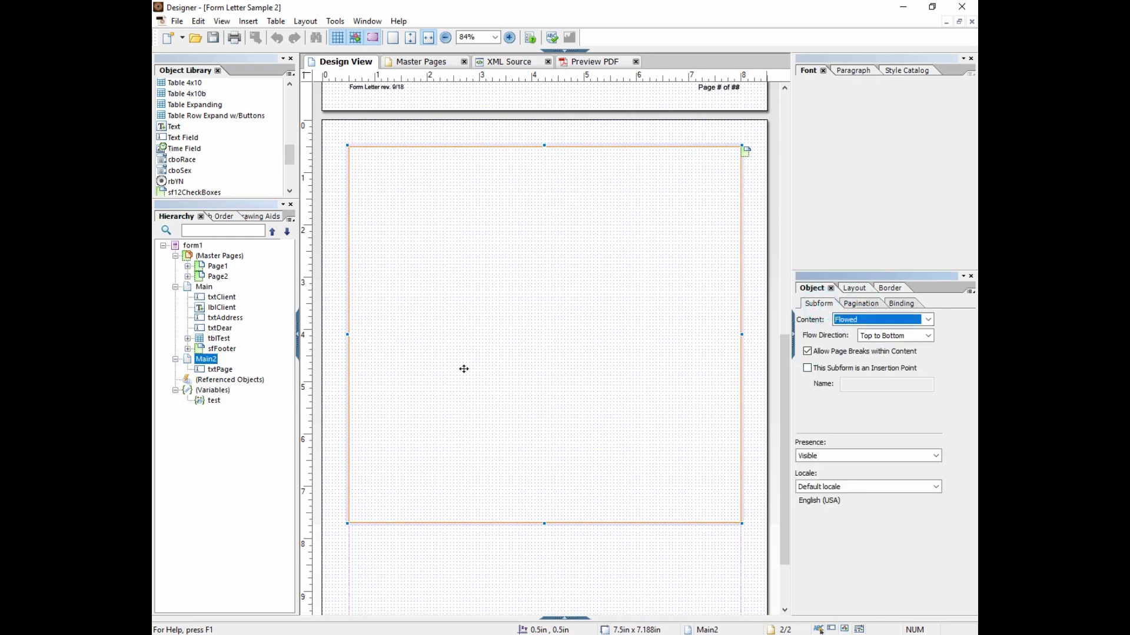
click(609, 388)
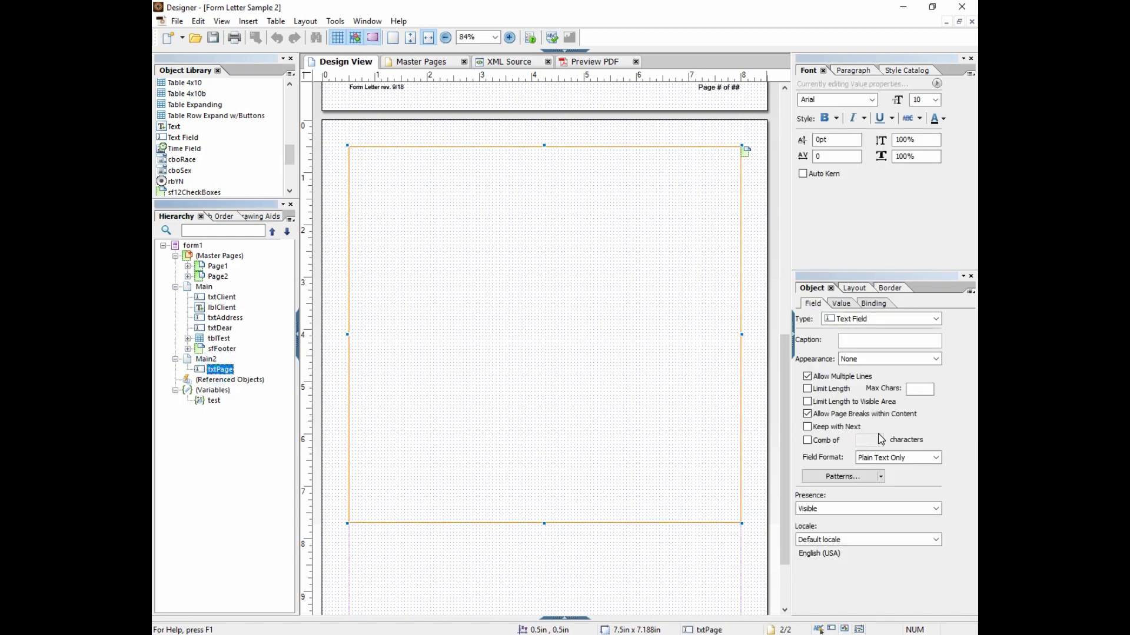
scroll(486, 428, down, 3)
click(486, 428)
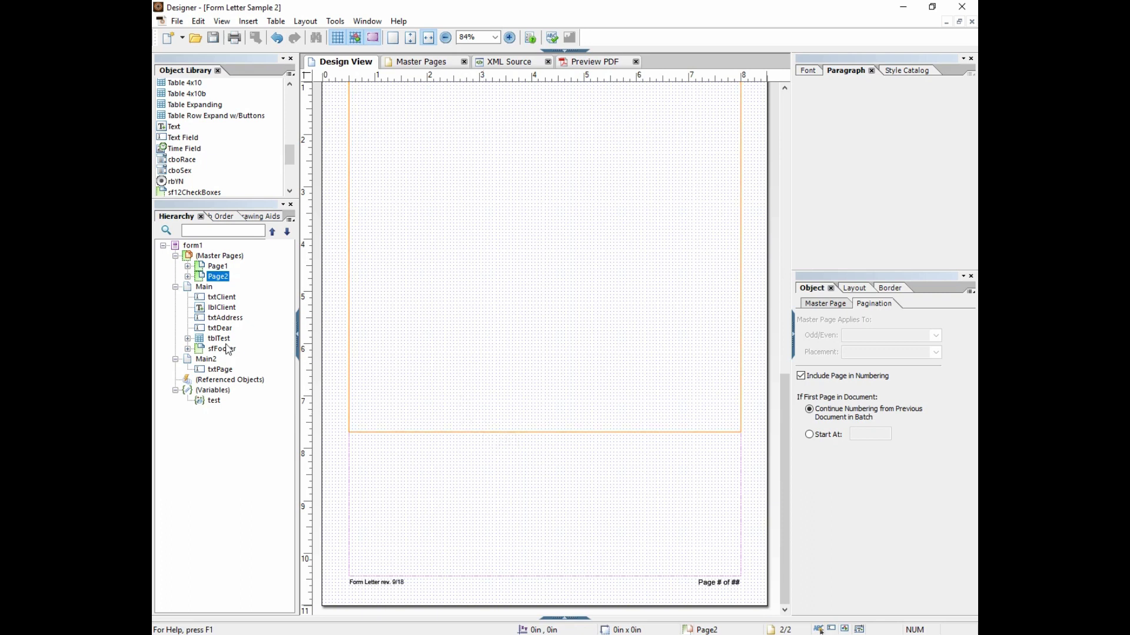
- Place a text field in Main2 below txtPage, widen it to 7.5in, name it txtNext, make it 0.5in tall
drag(178, 137, 386, 443)
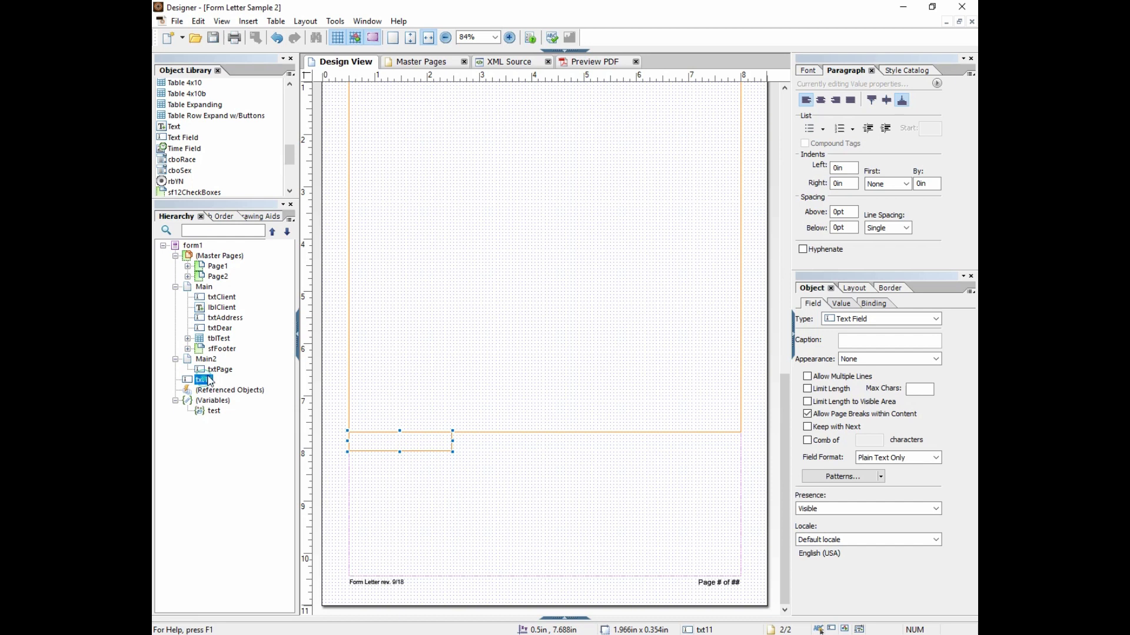
drag(206, 380, 216, 376)
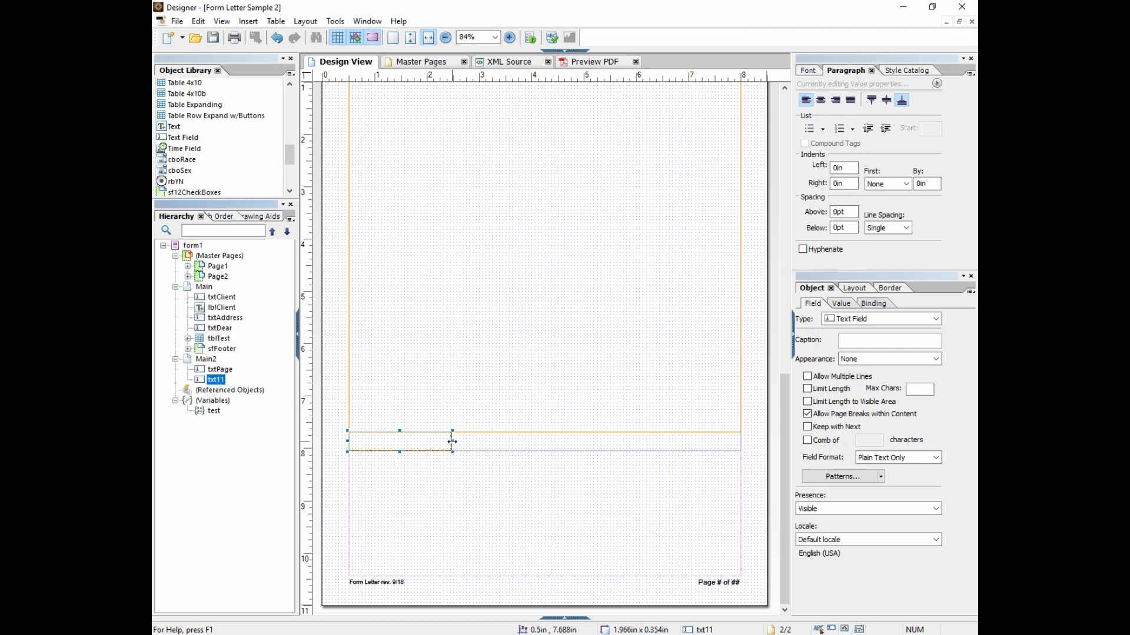
drag(455, 443, 742, 442)
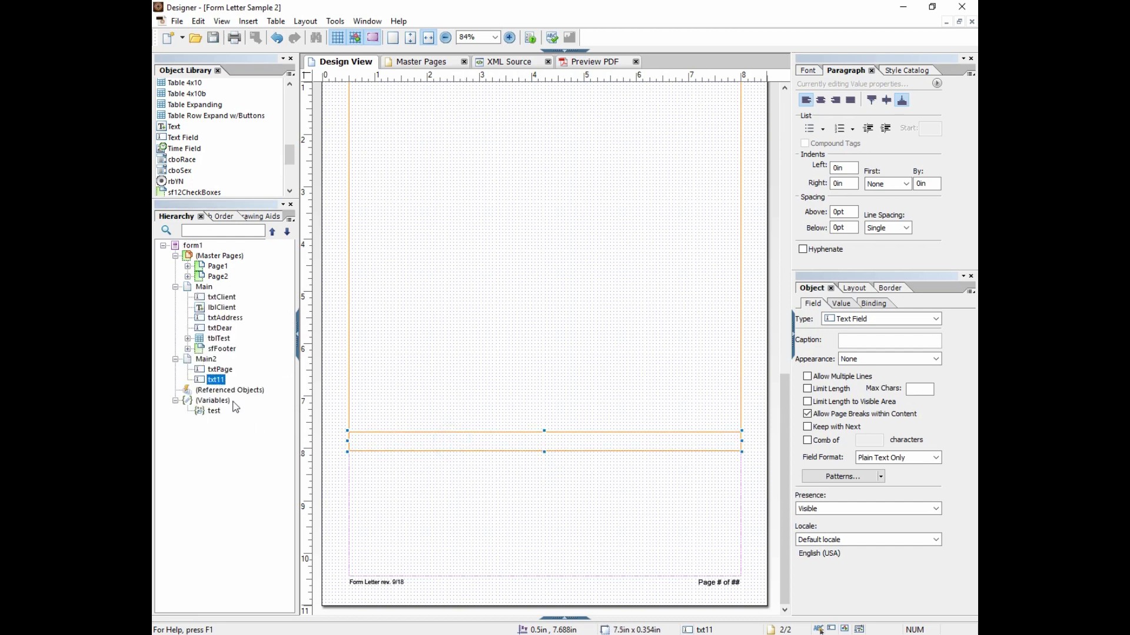
text(txtNext)
key(Return)
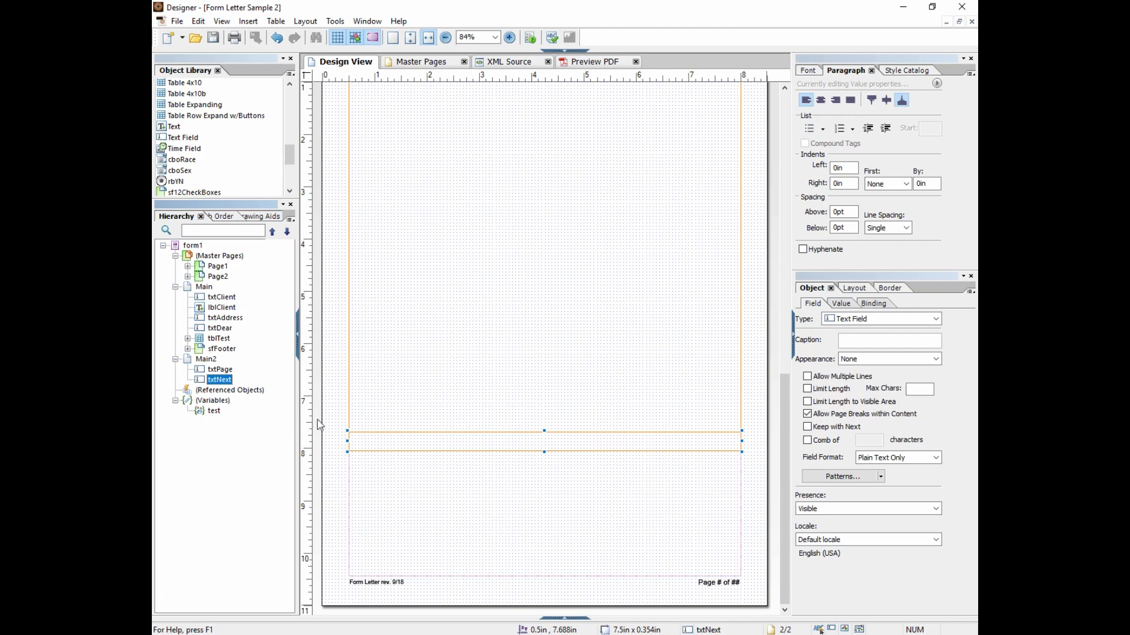
drag(543, 451, 541, 460)
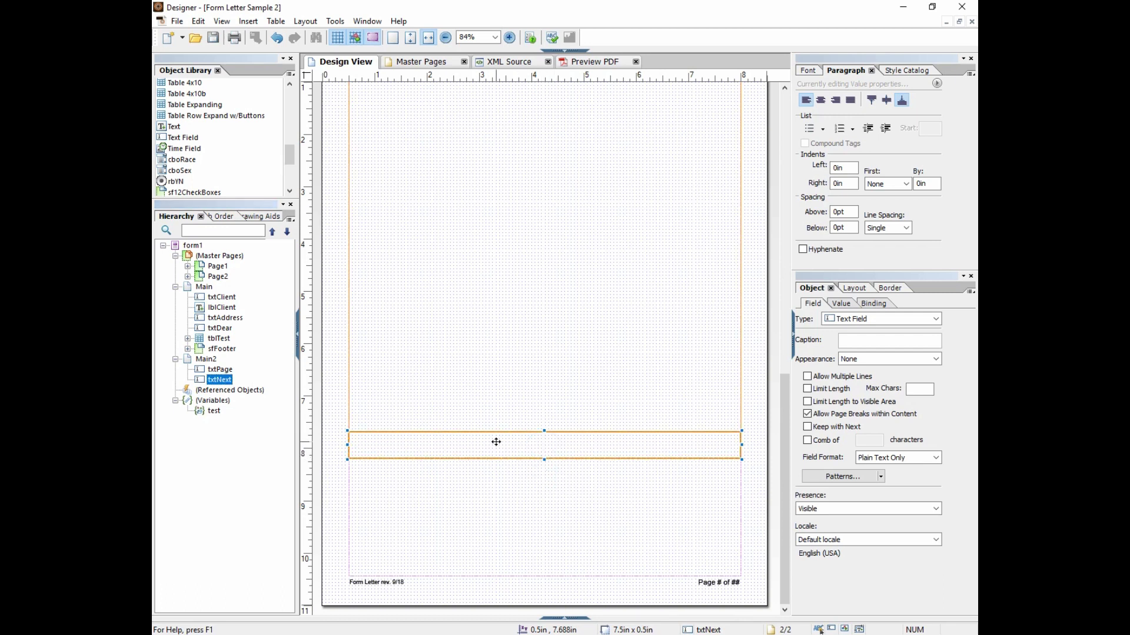
- Top-align the text of txtPage and txtNext, and allow multiple lines in txtNext
click(492, 418)
ctrl+click(492, 440)
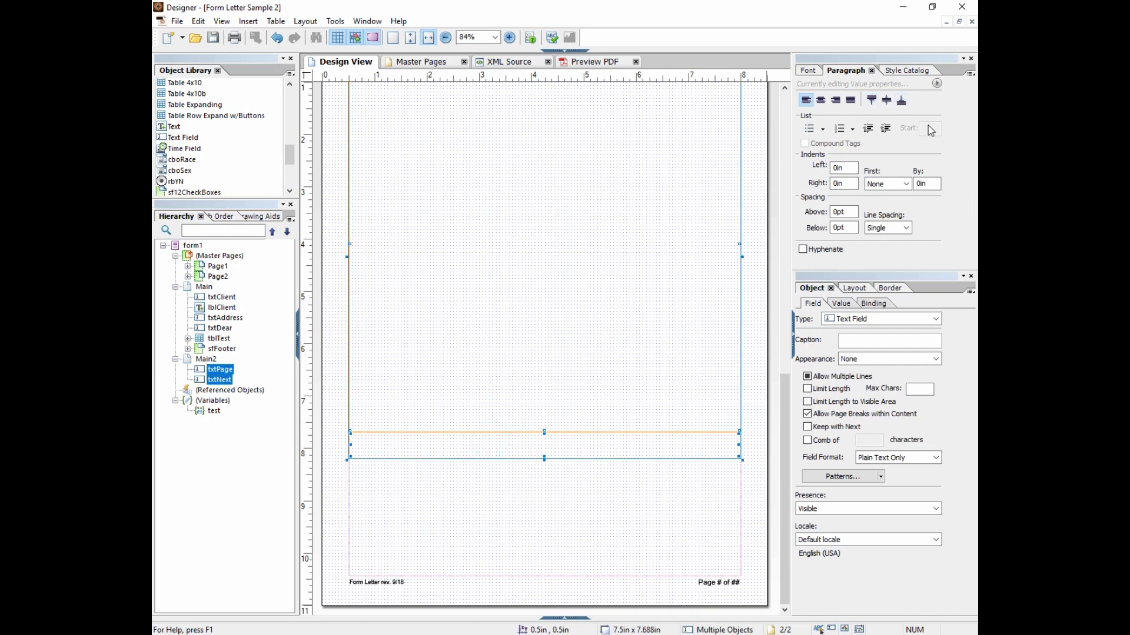
click(872, 100)
click(525, 435)
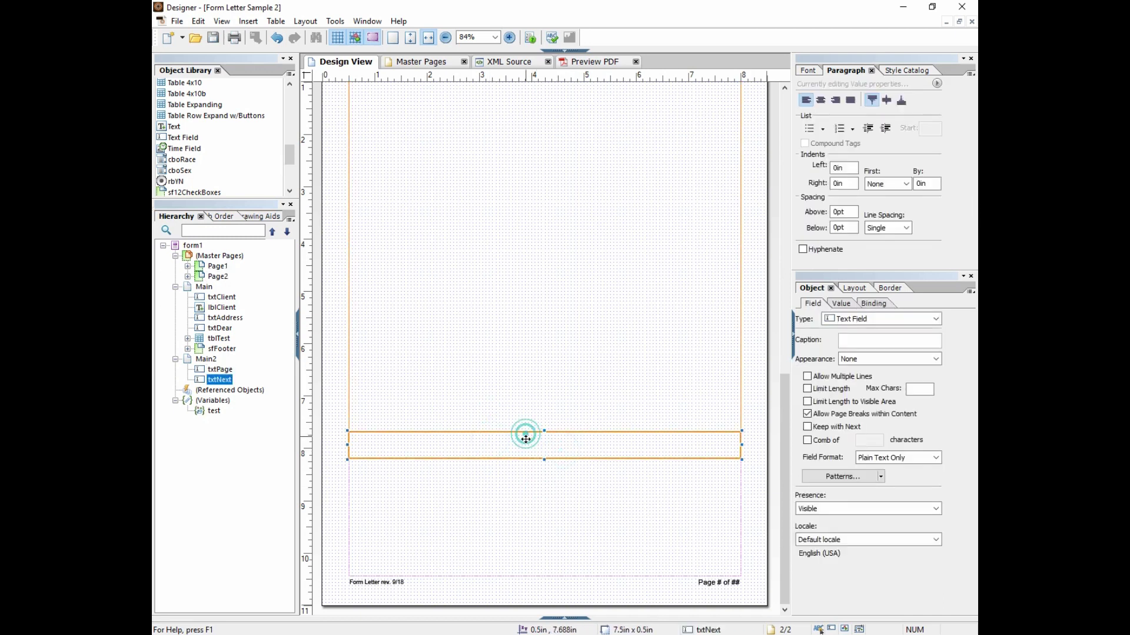
click(807, 376)
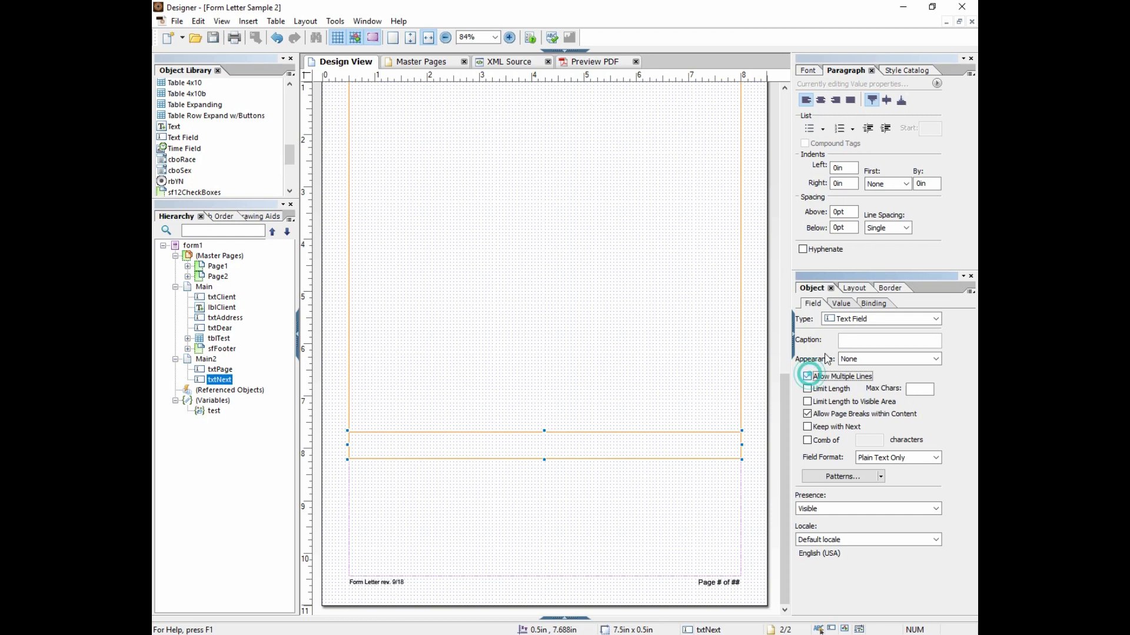
click(853, 288)
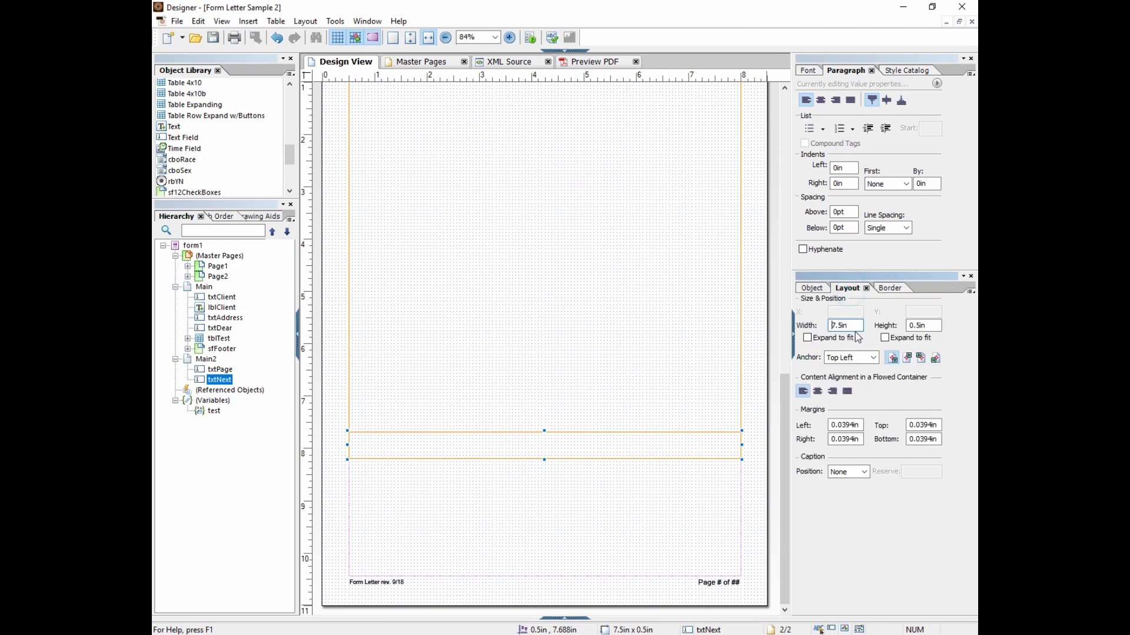
click(811, 287)
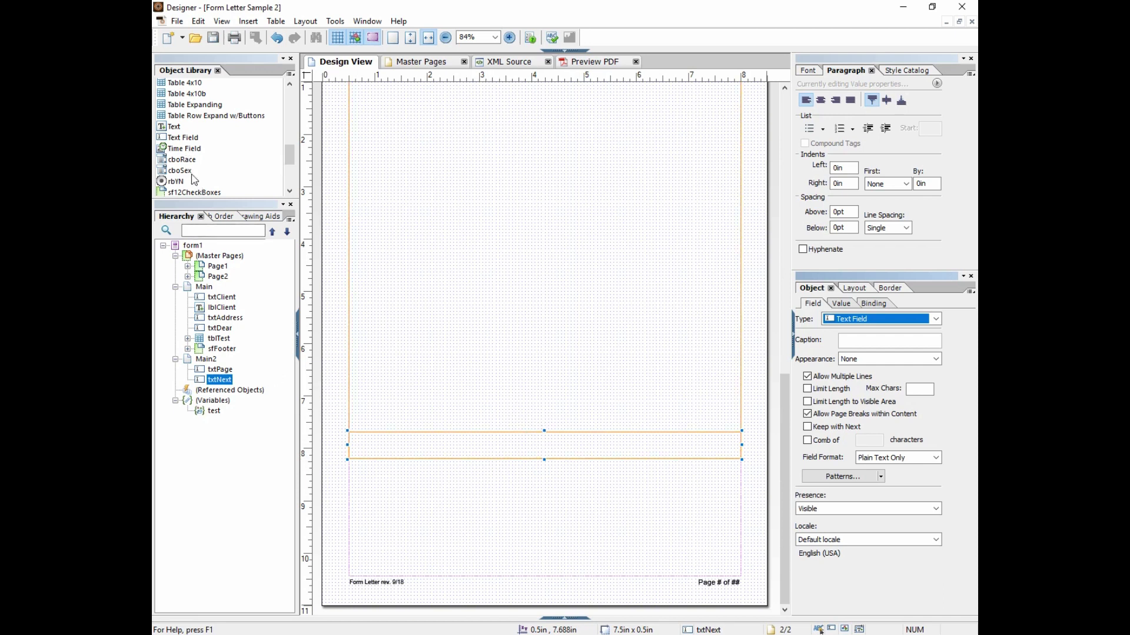
- Place a Text object between txtPage and txtNext, name it lblOutline, and make it read 'Outline:'
mouse_move(174, 127)
mouse_down()
mouse_move(365, 497)
mouse_move(366, 482)
mouse_move(492, 513)
mouse_up()
drag(207, 390, 231, 388)
click(229, 383)
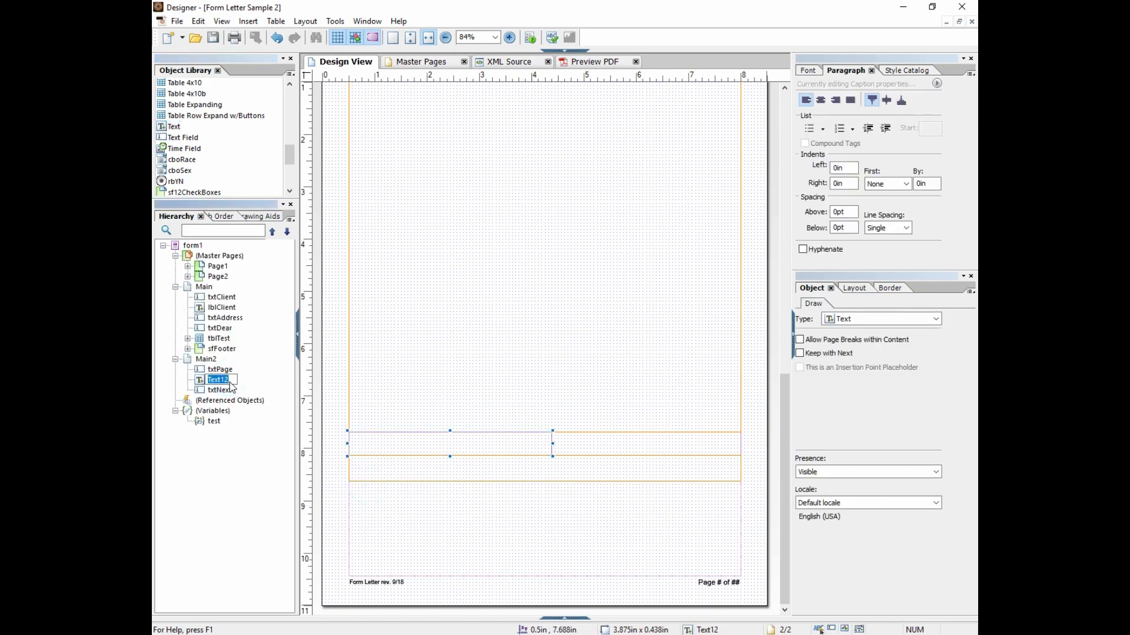
text(lblOutline)
key(Return)
double_click(497, 445)
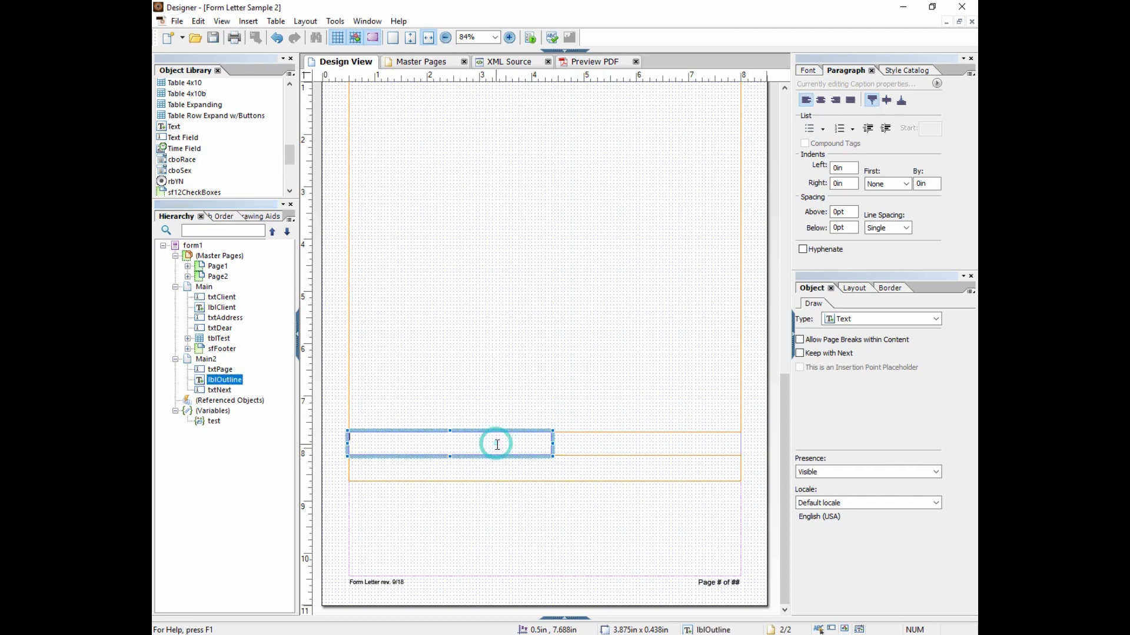
text(Outline:)
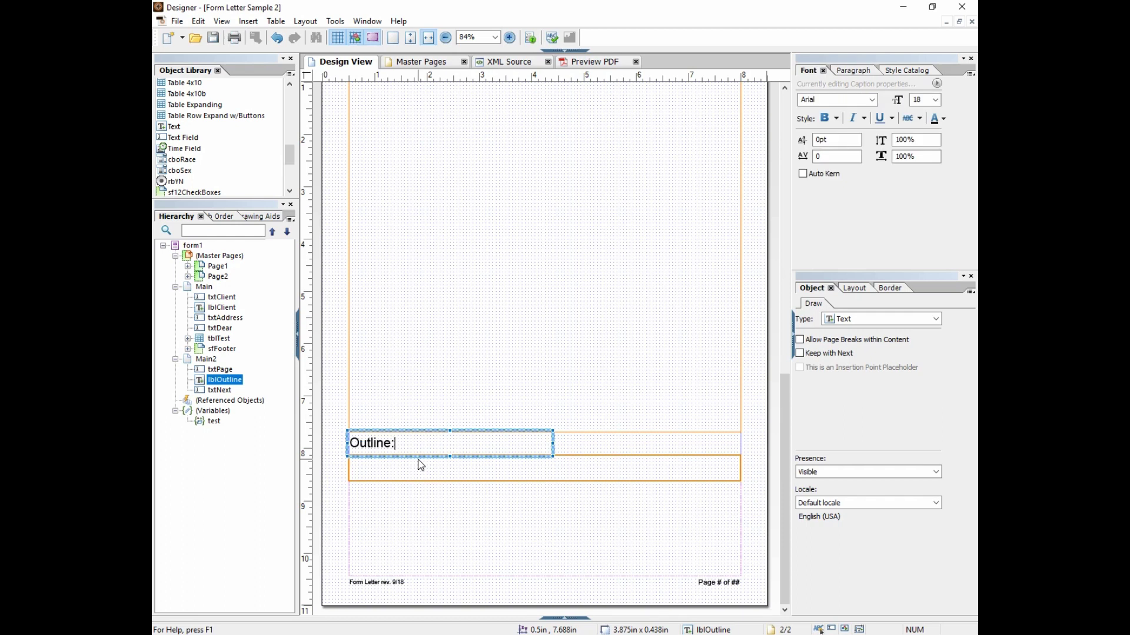
click(487, 477)
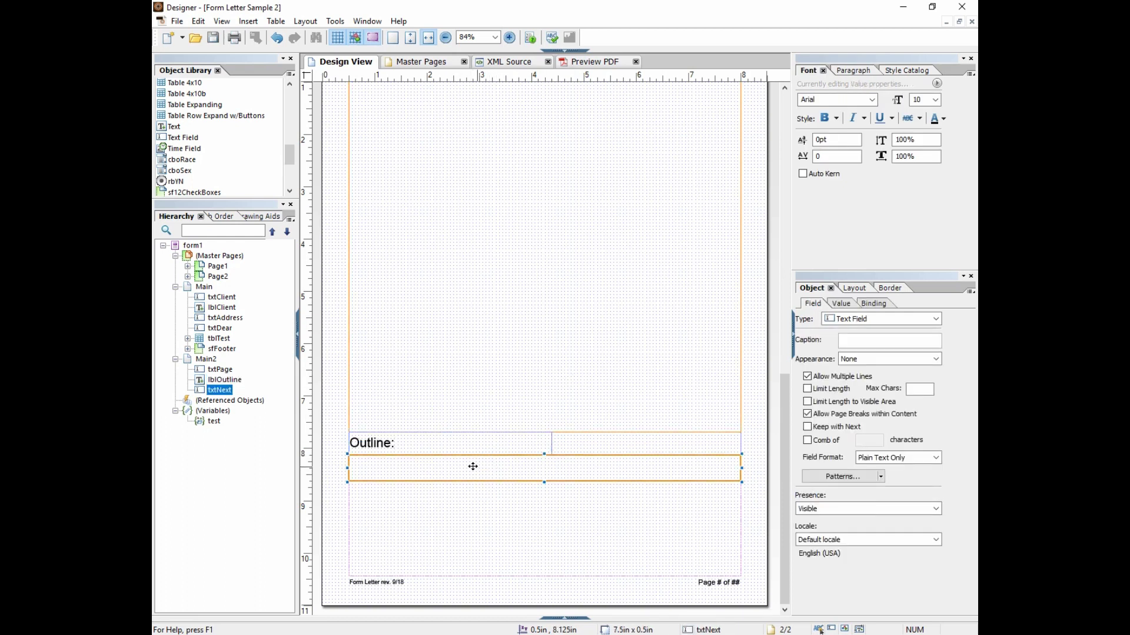
- Set lblOutline to Keep with Next so it stays with txtNext
click(449, 450)
click(449, 474)
click(452, 451)
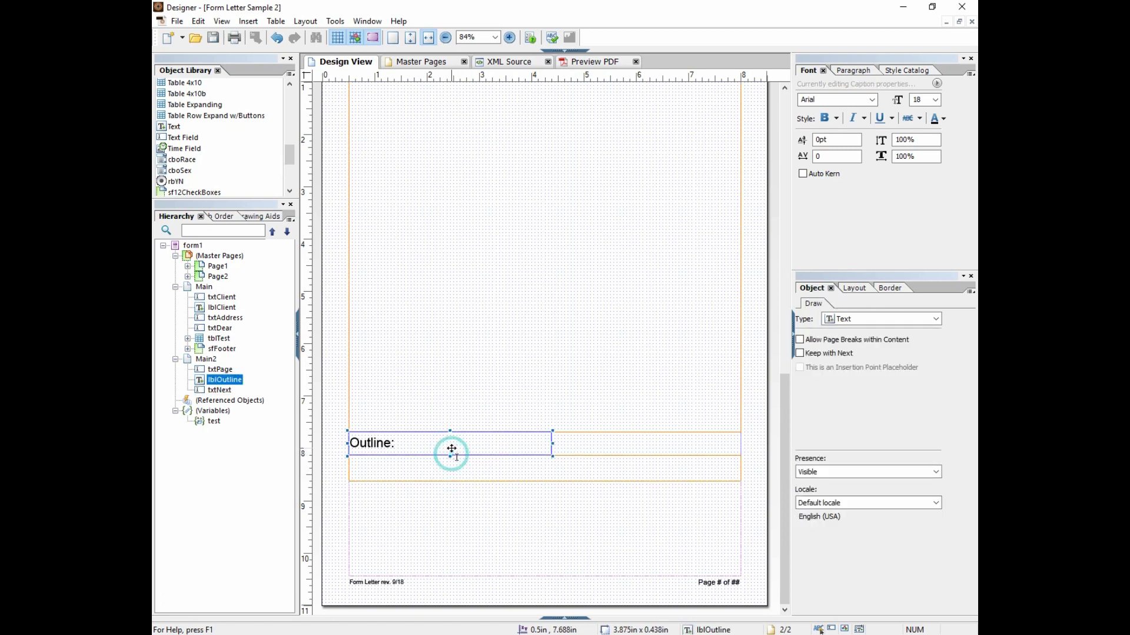
click(800, 354)
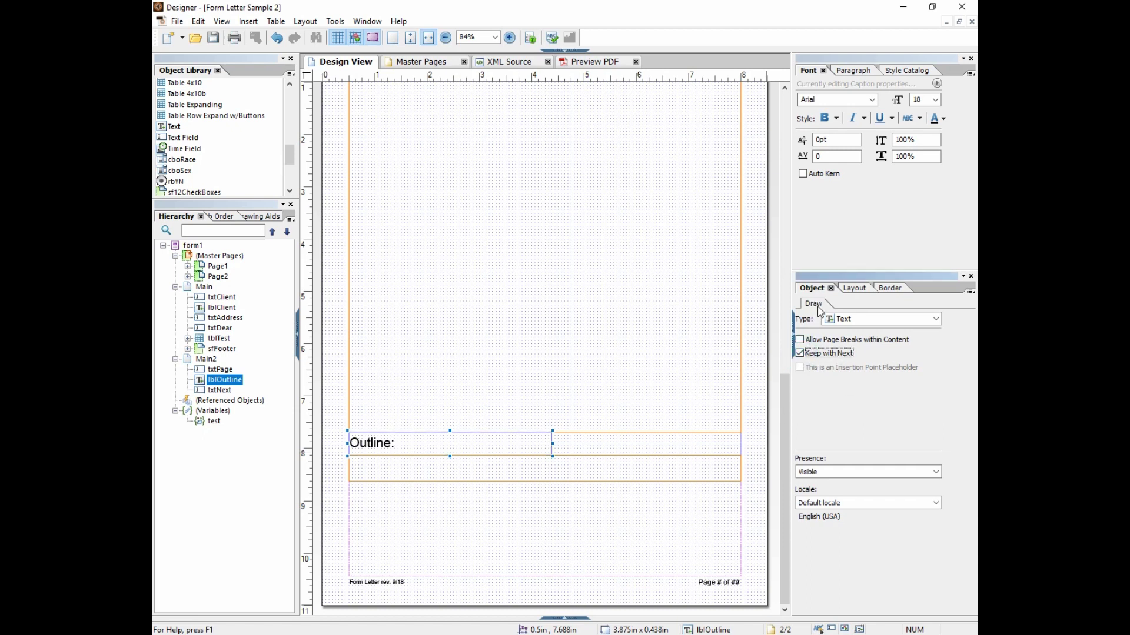
click(636, 467)
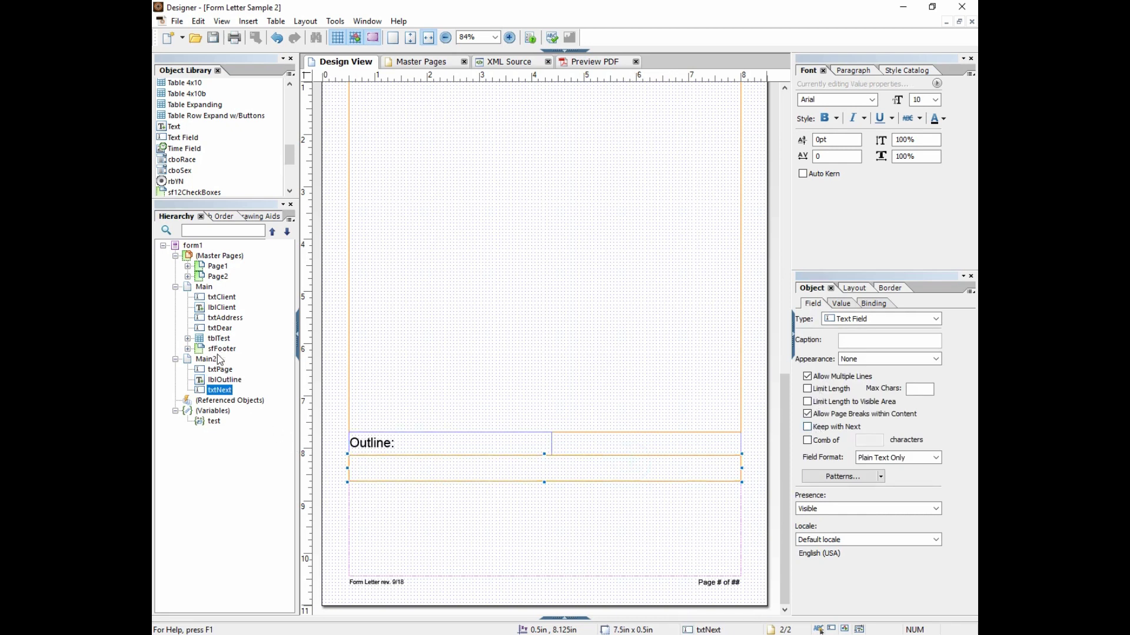
- Toggle Keep with Next on and off for sfFooter, leaving it unchanged, then recheck lblOutline
click(221, 351)
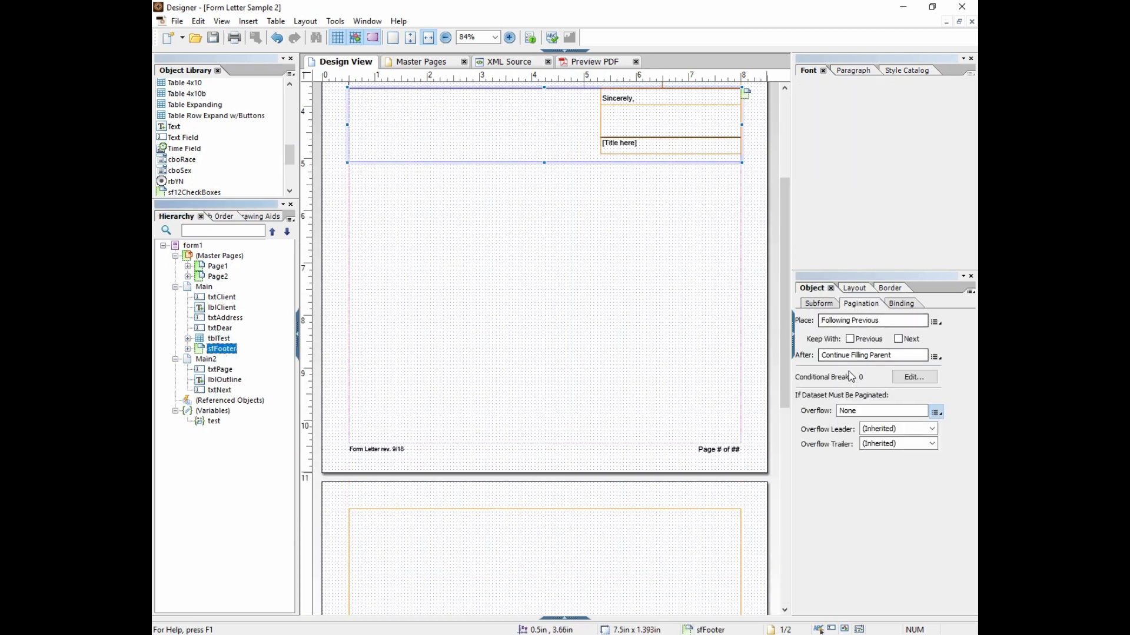
click(900, 340)
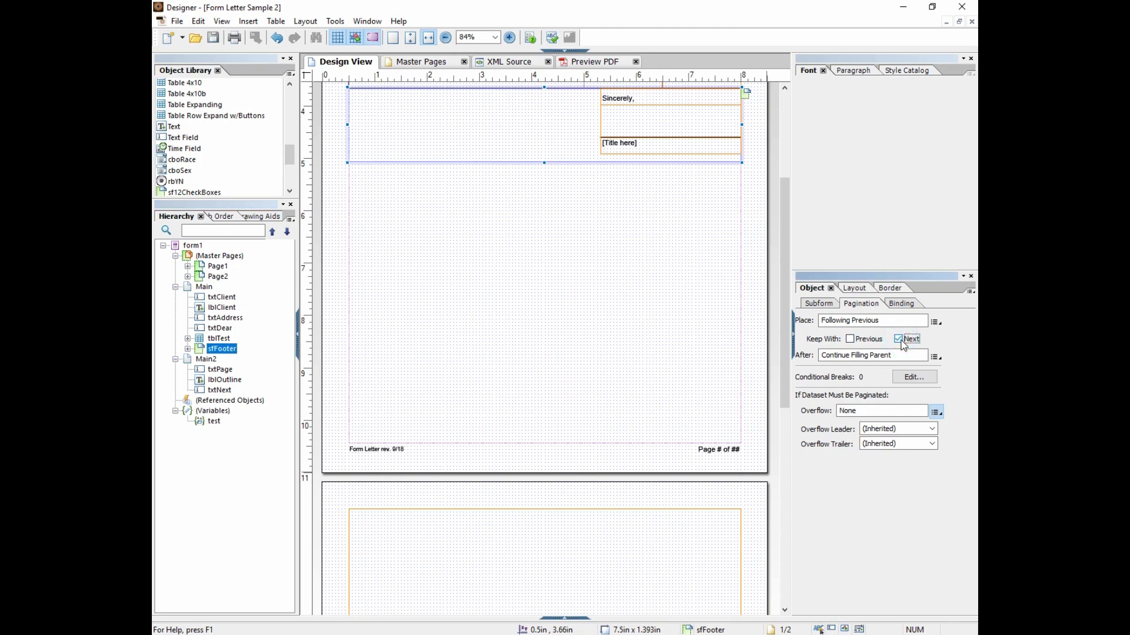
click(900, 340)
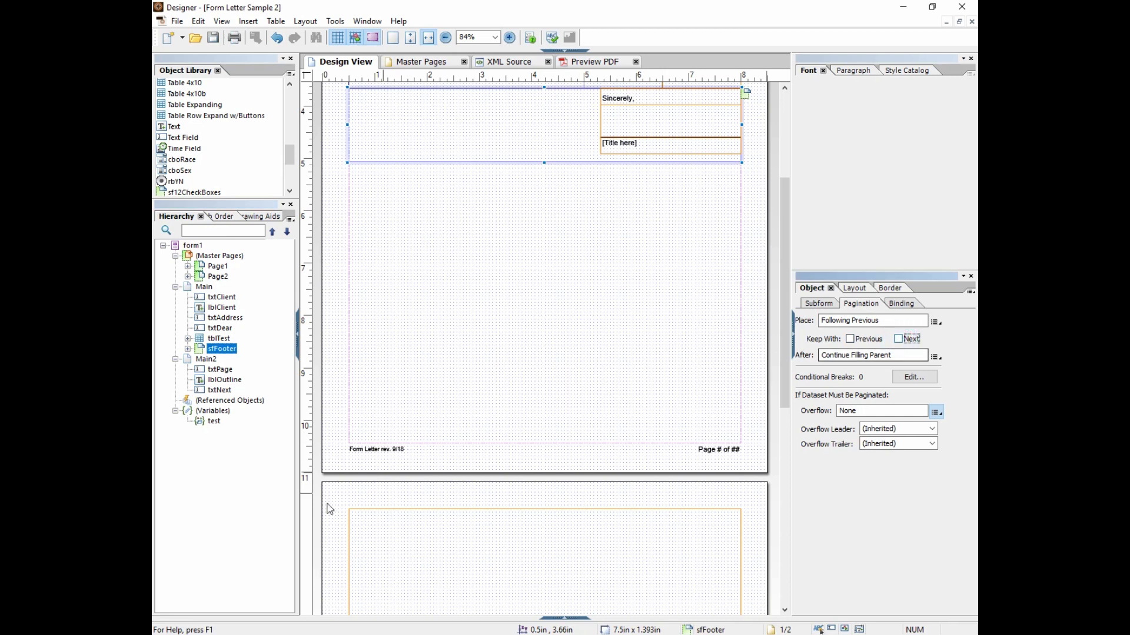
click(221, 380)
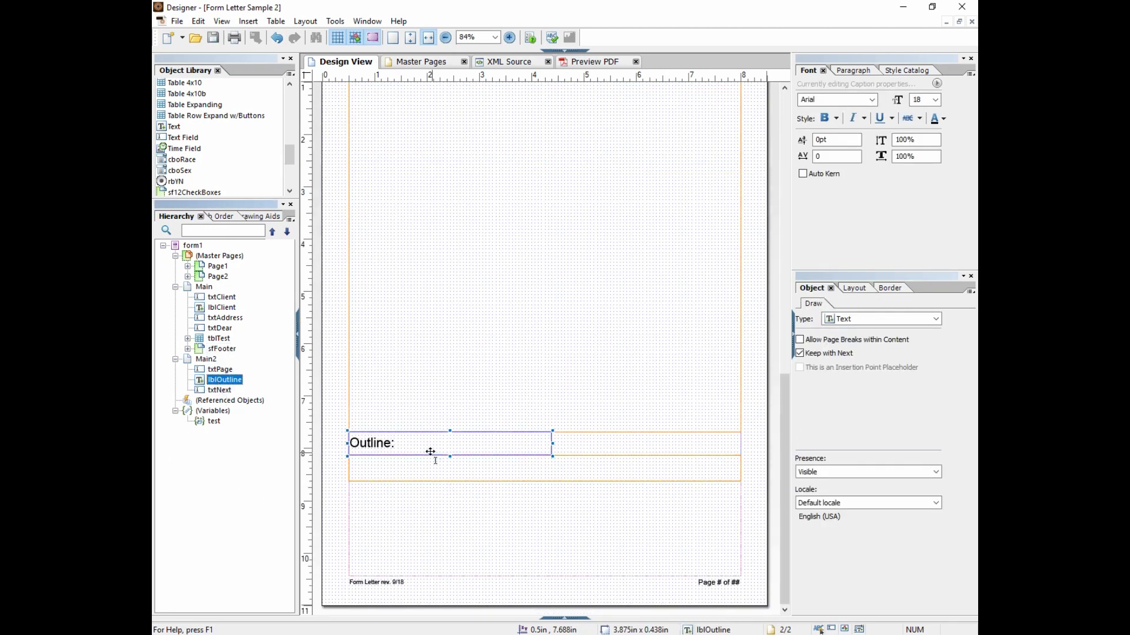
click(540, 473)
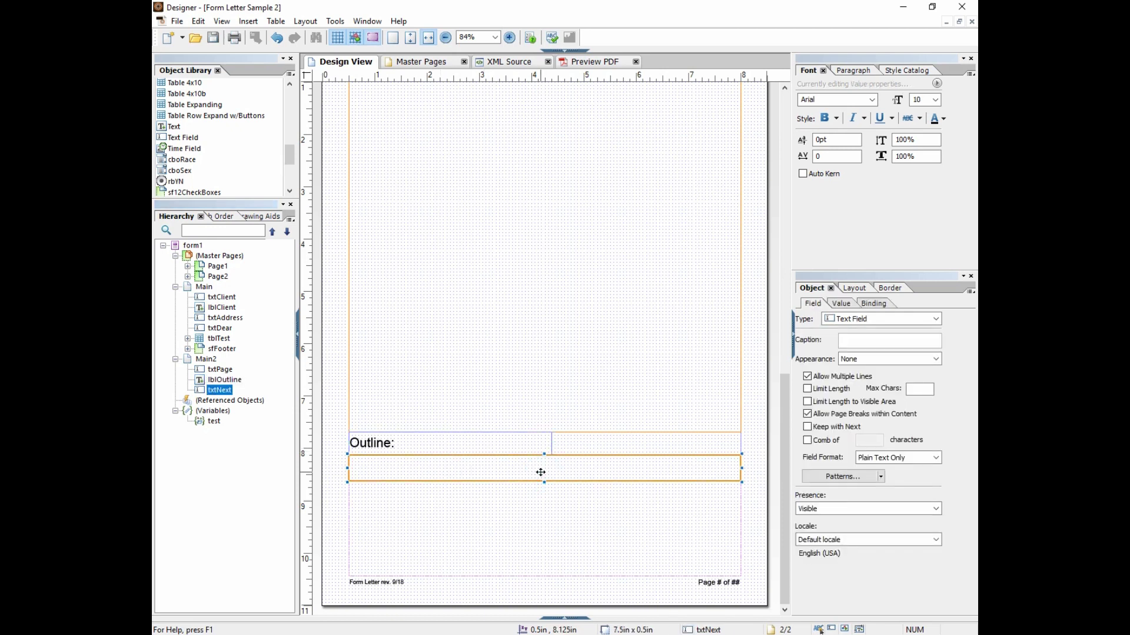
click(484, 451)
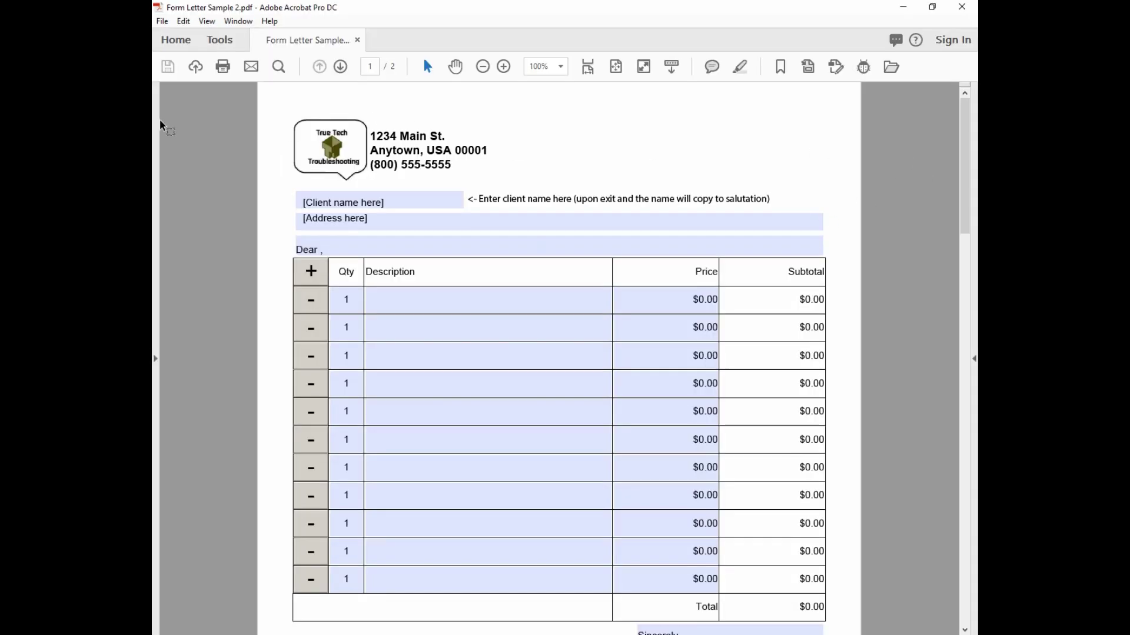
- Show the page thumbnails and add three rows to the item table
click(169, 124)
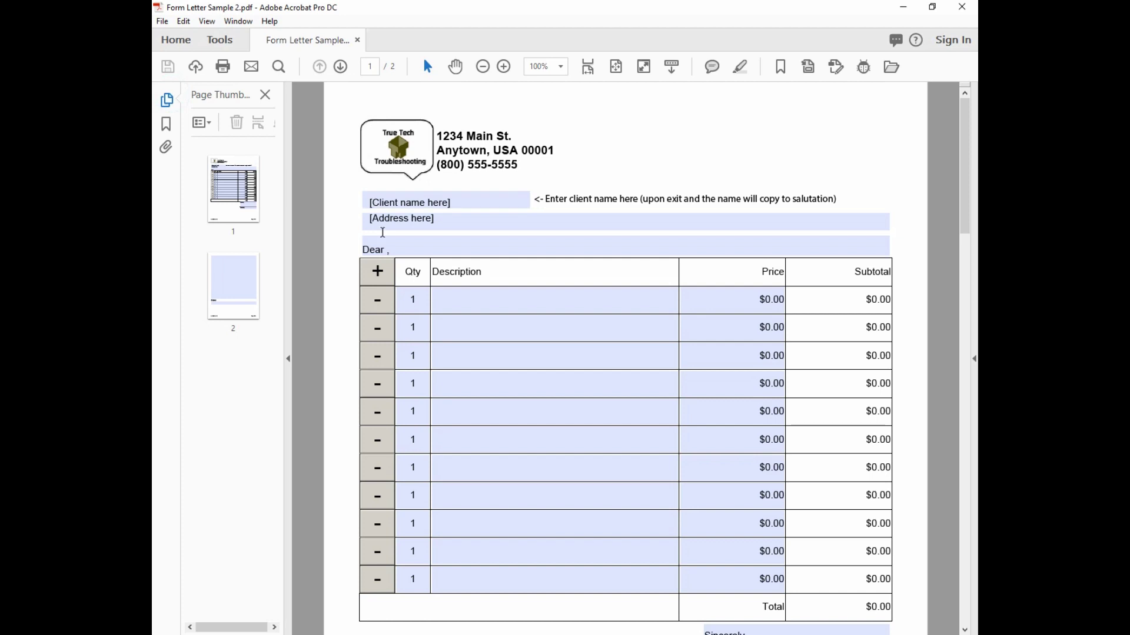
click(377, 272)
click(378, 272)
click(377, 272)
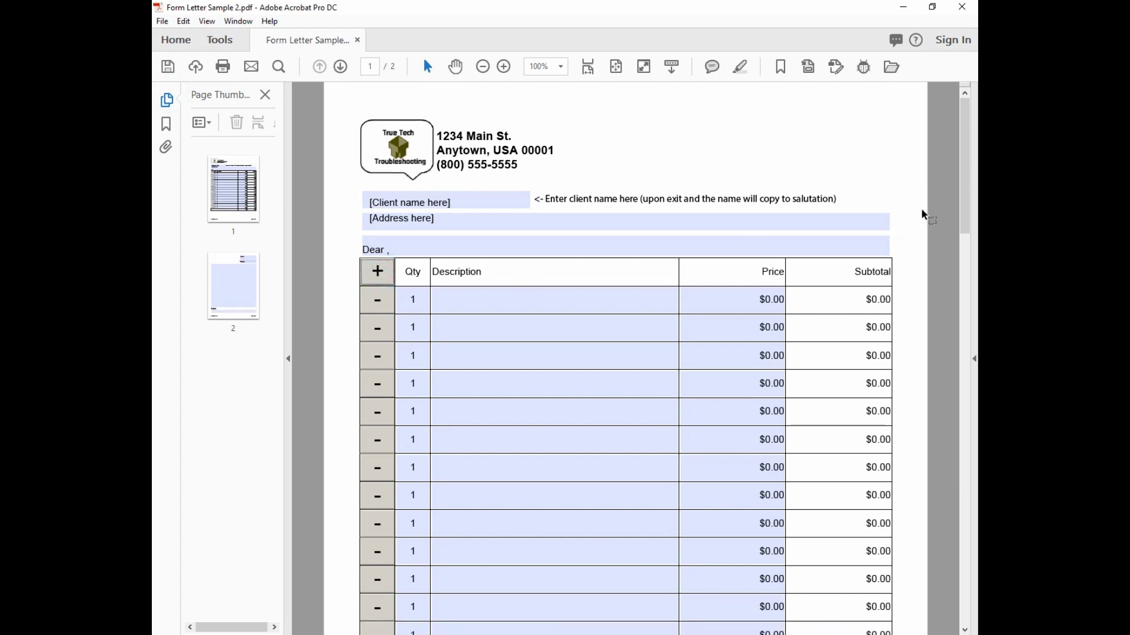
drag(965, 176, 155, 544)
- Type the lines 'as', 'asd', 'asd' into the Outline field
click(440, 598)
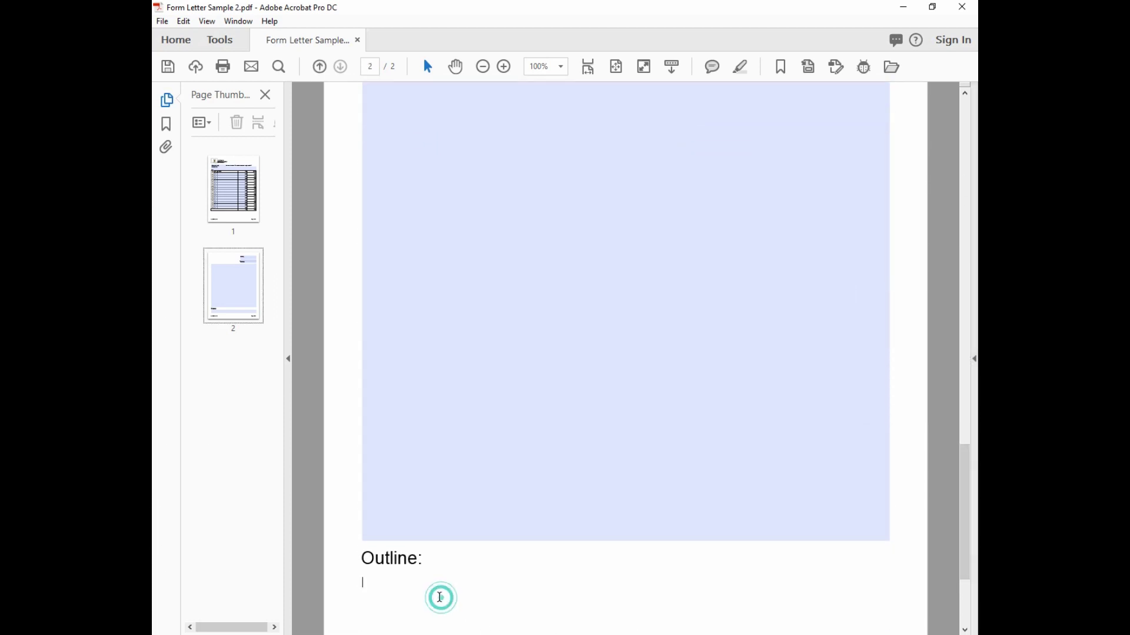
text(as)
key(Return)
text(asd)
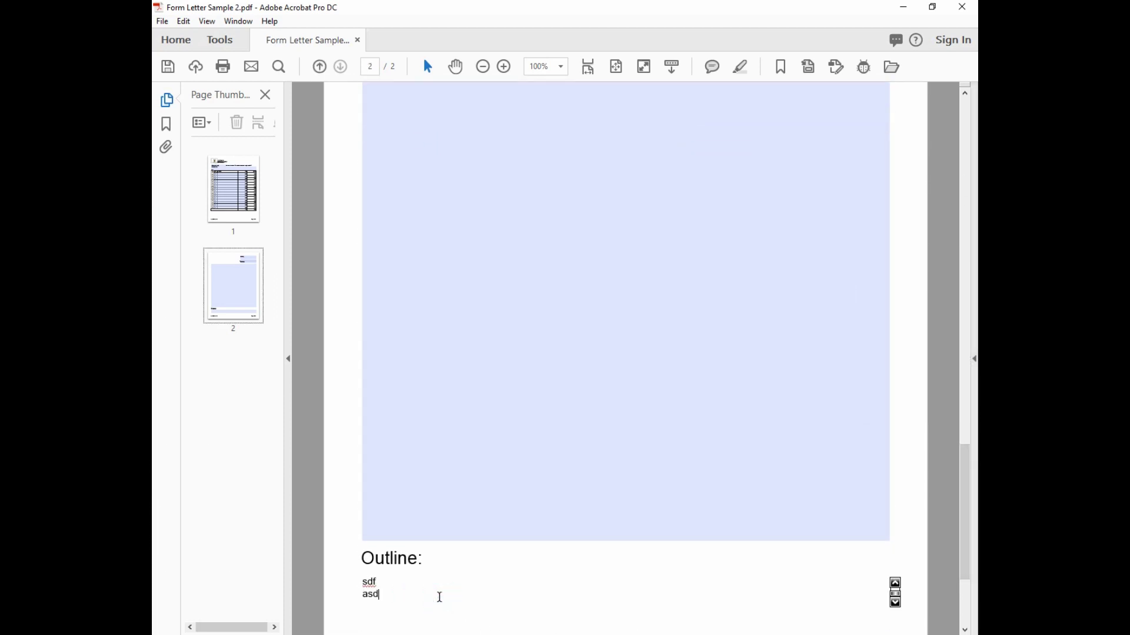
key(Return)
text(asdf)
key(Tab)
- Add two more 'asdf' lines to the Outline field and check the text overflowing onto page 3
scroll(438, 566, down, 10)
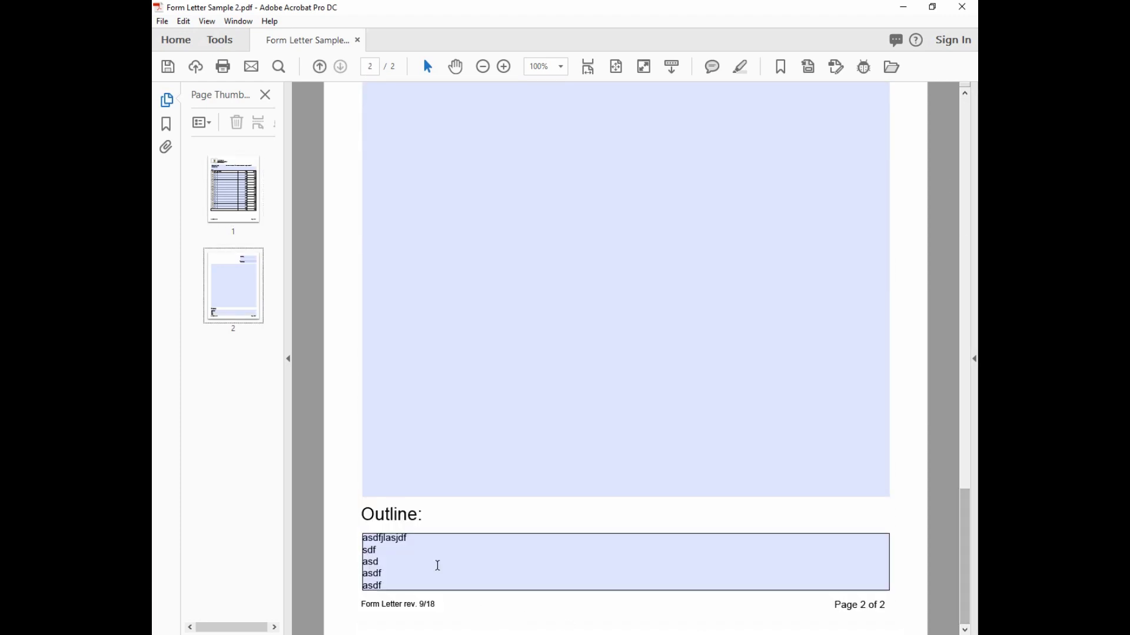
click(420, 559)
text(asdf)
key(Return)
text(a)
key(Return)
text(sdf)
click(483, 66)
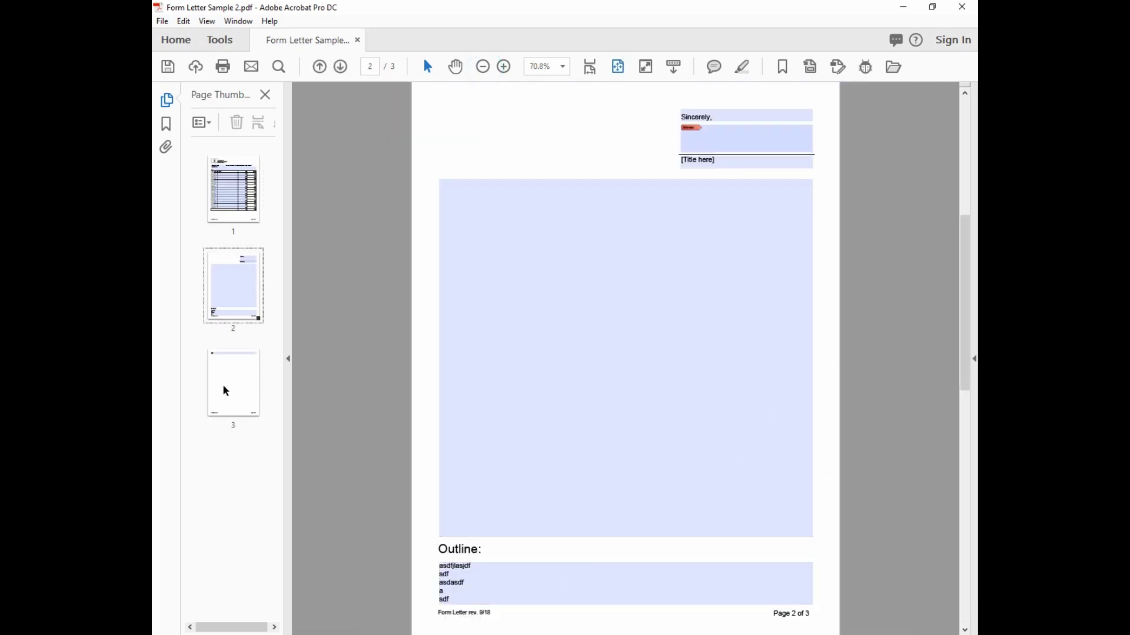
click(483, 464)
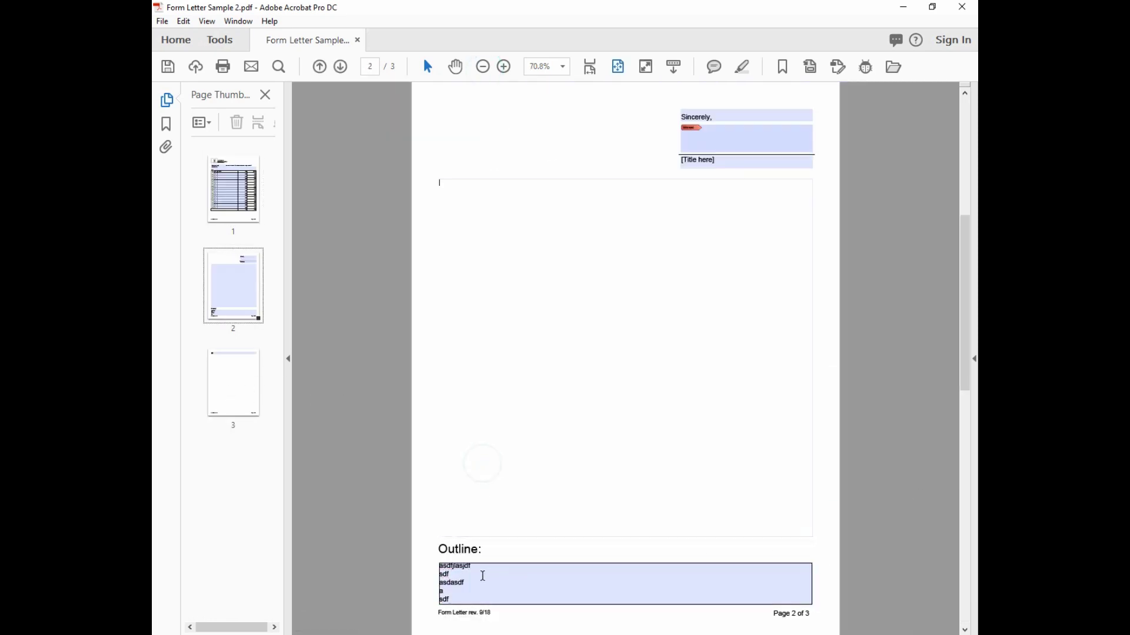
click(227, 384)
click(459, 121)
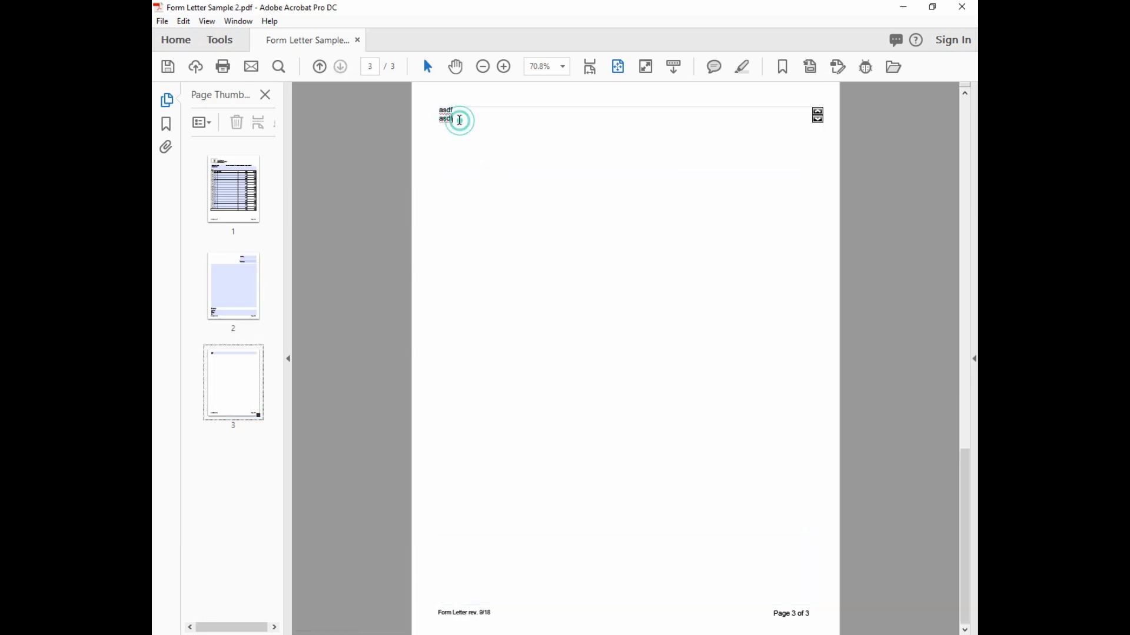
- Review page 2, then add four item rows and remove the first row
key(Tab)
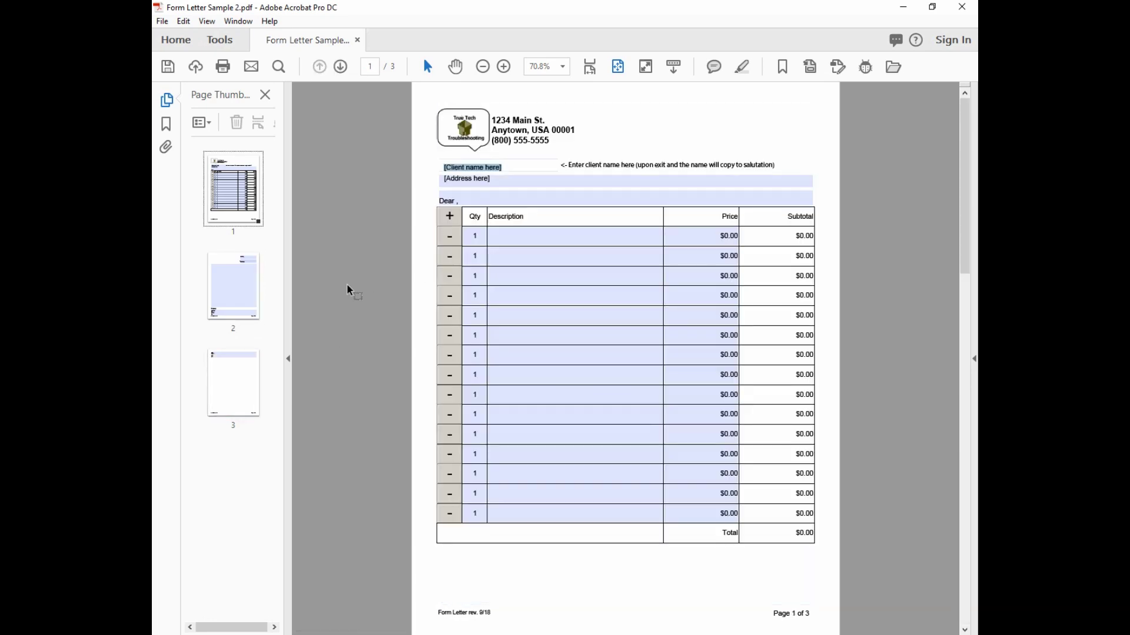
click(223, 291)
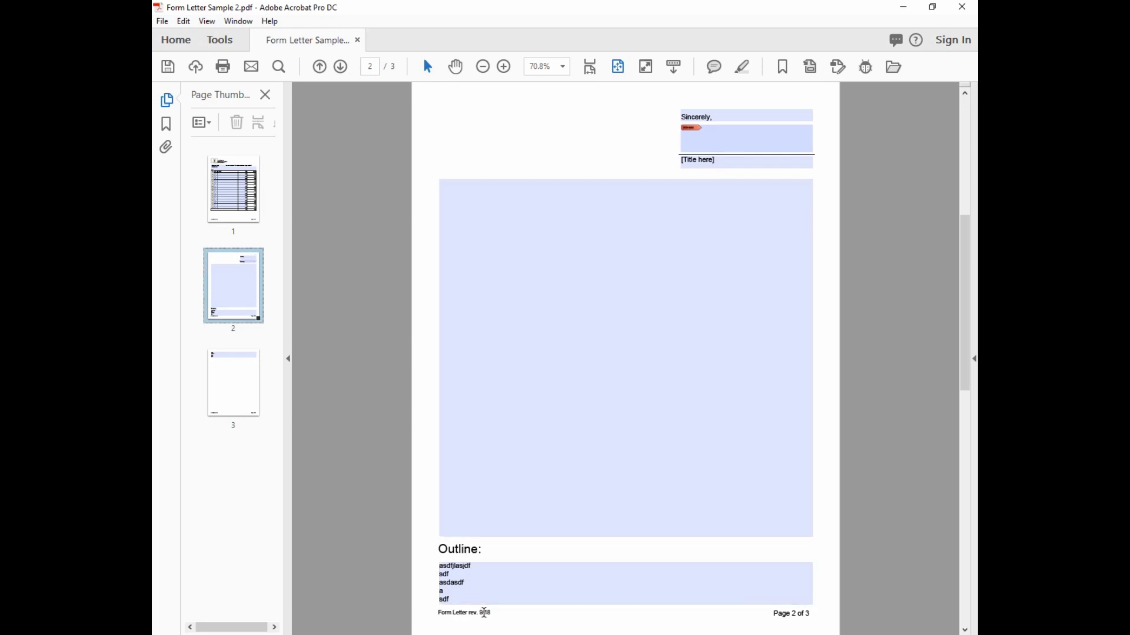
click(229, 195)
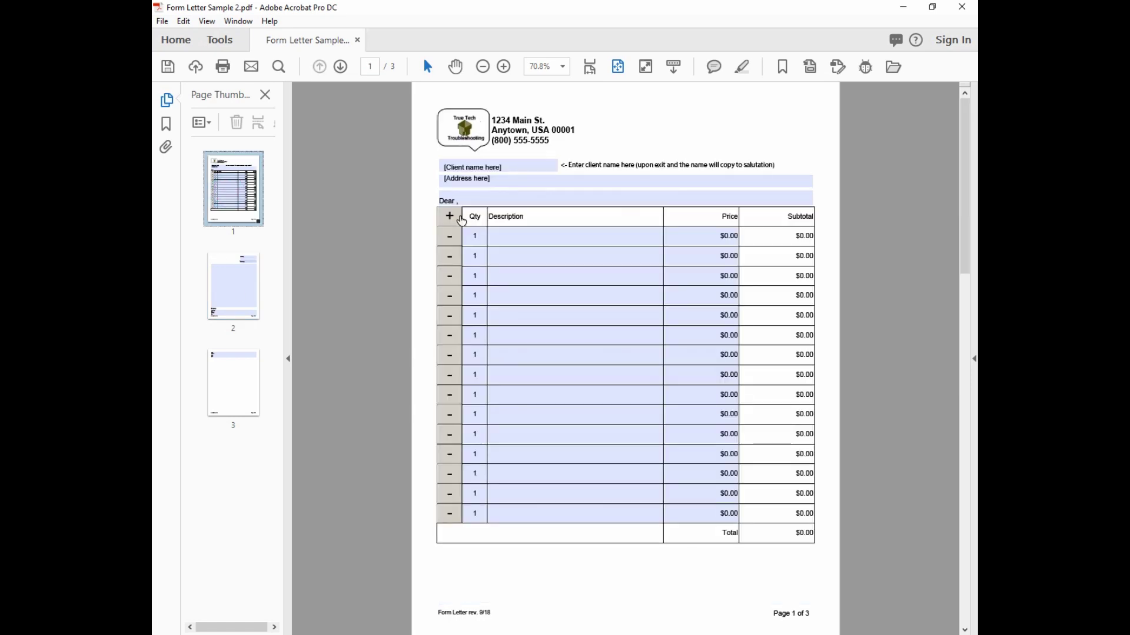
click(459, 216)
click(459, 217)
click(460, 217)
click(460, 217)
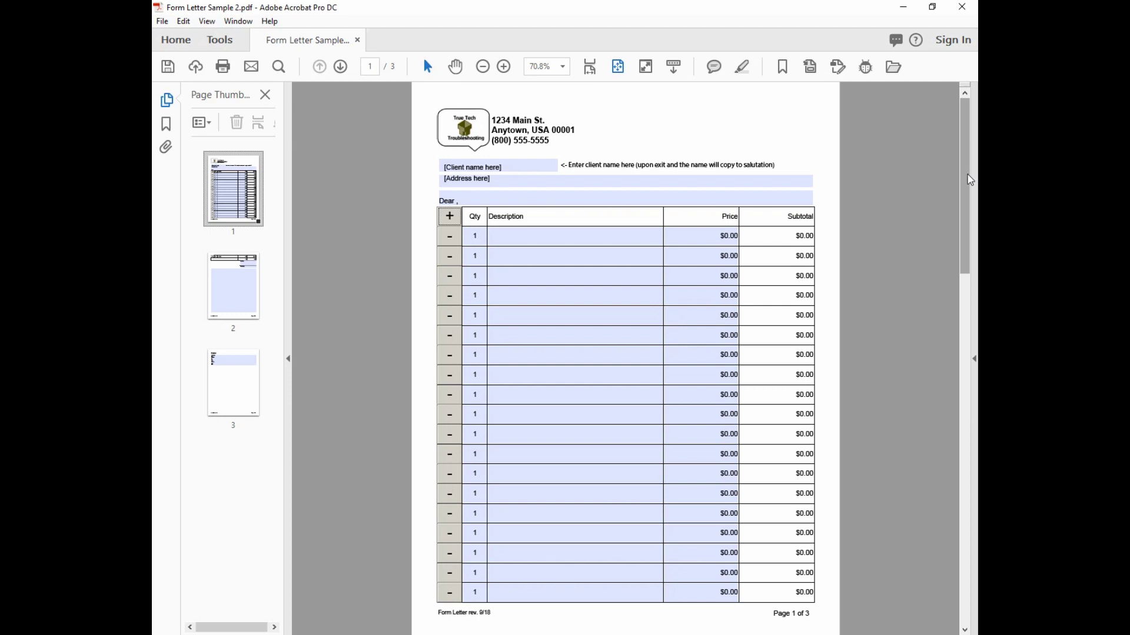
click(459, 239)
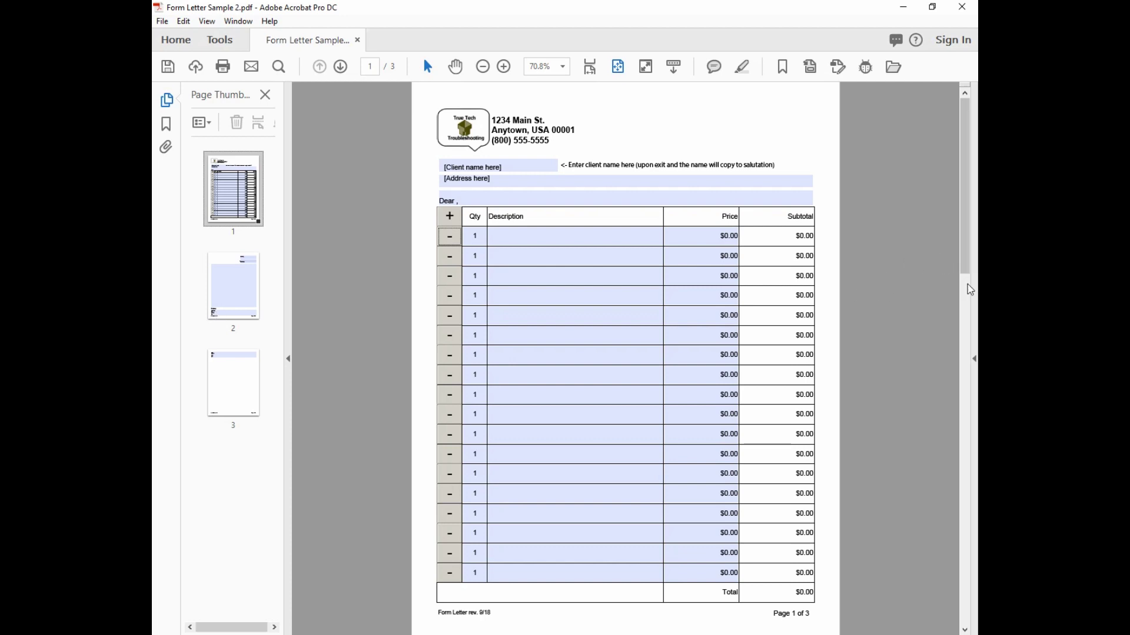
- Add one more row and confirm on page 2 that the Outline label moves with its field
click(966, 313)
drag(965, 312, 156, 495)
click(461, 221)
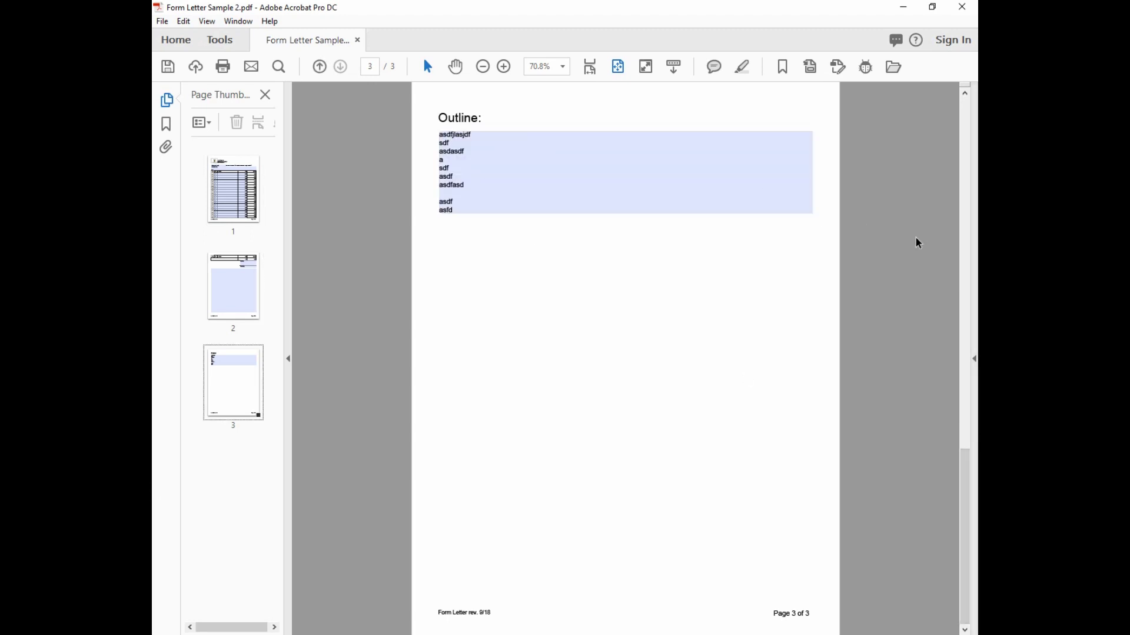
drag(965, 474, 968, 406)
click(237, 290)
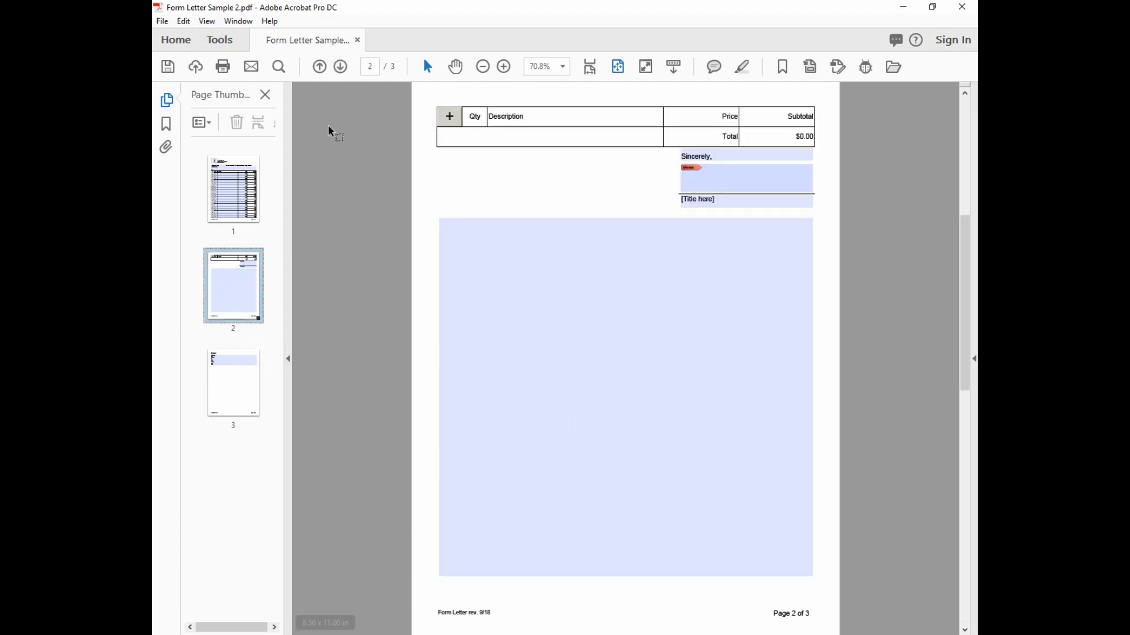
- Close the test PDF without saving and return to Designer
click(358, 40)
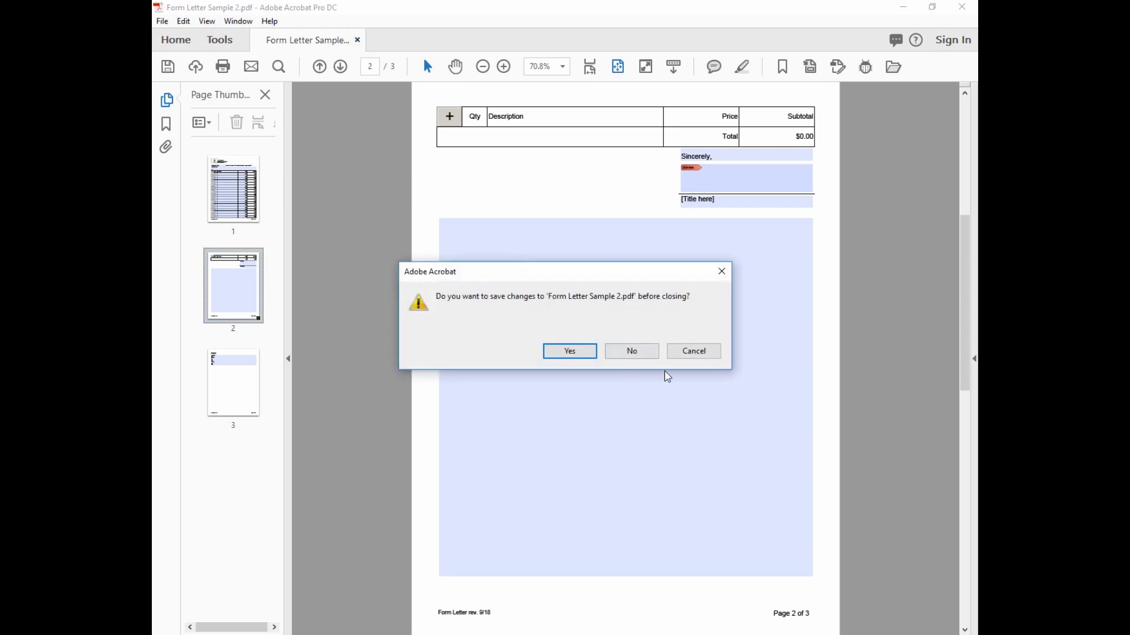
click(654, 353)
key(alt+Tab)
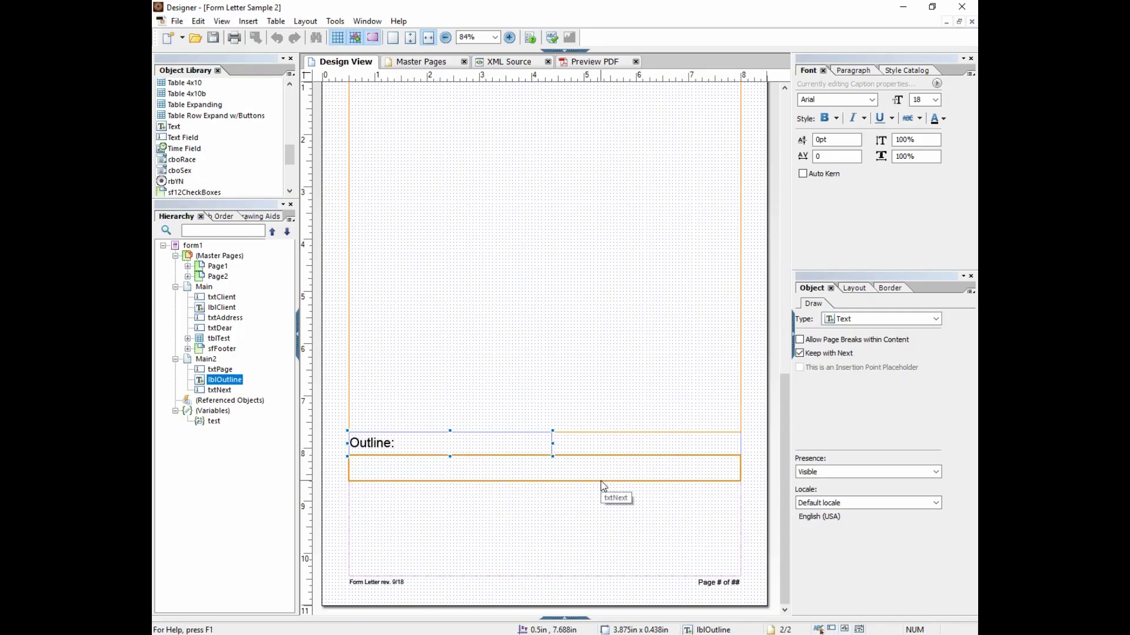
- Save Form Letter Sample 2 from the toolbar and scroll the Design View back up to page 1
click(213, 38)
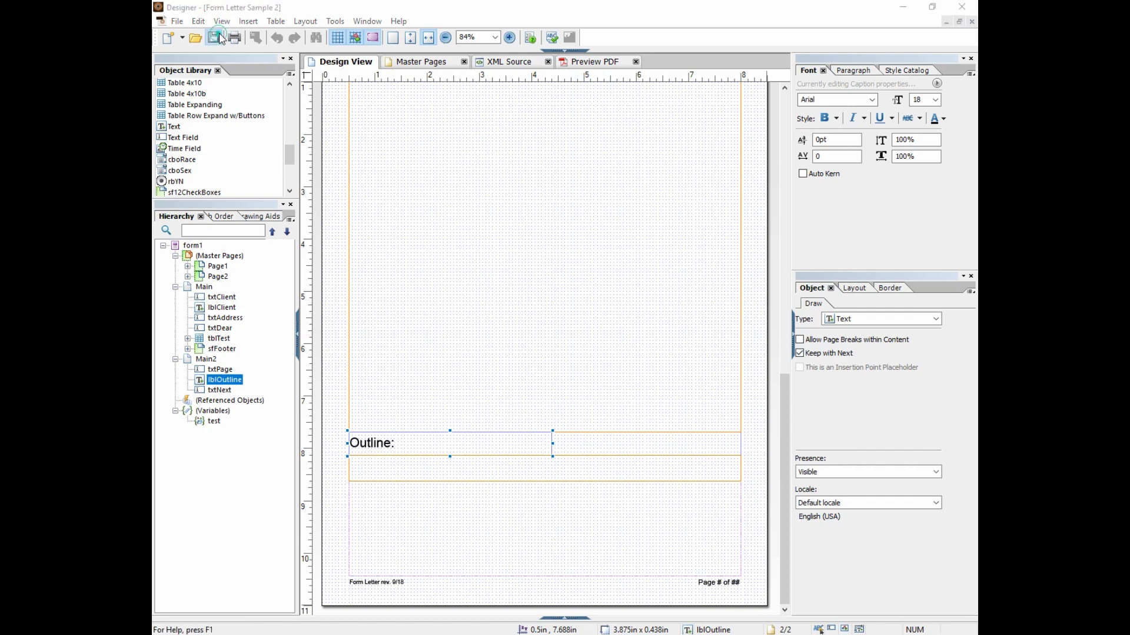
scroll(786, 359, up, 10)
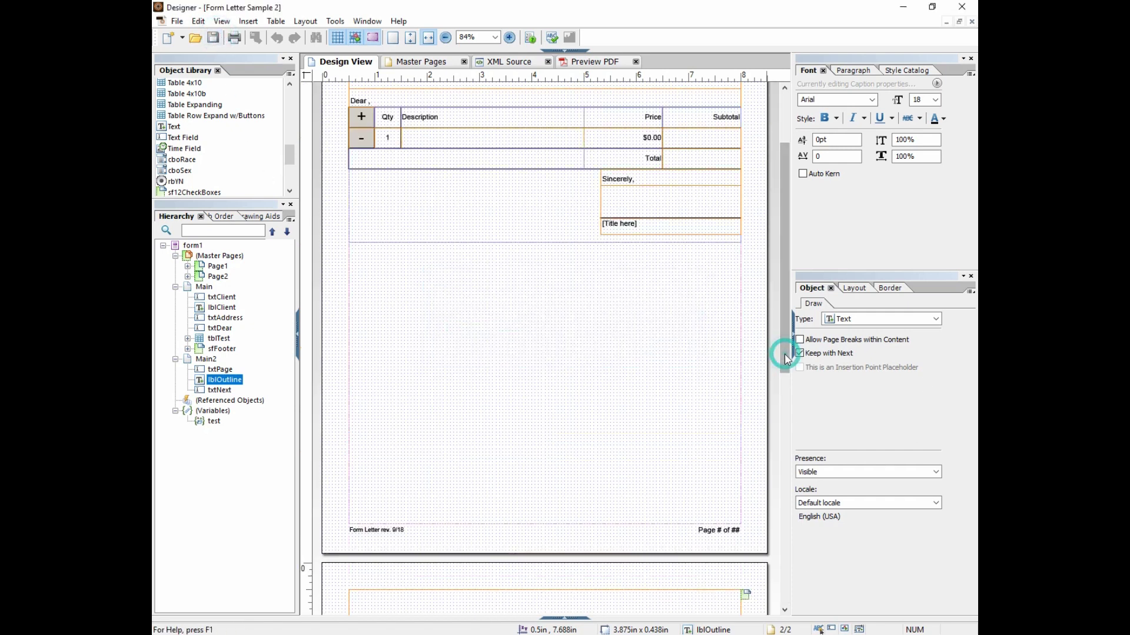